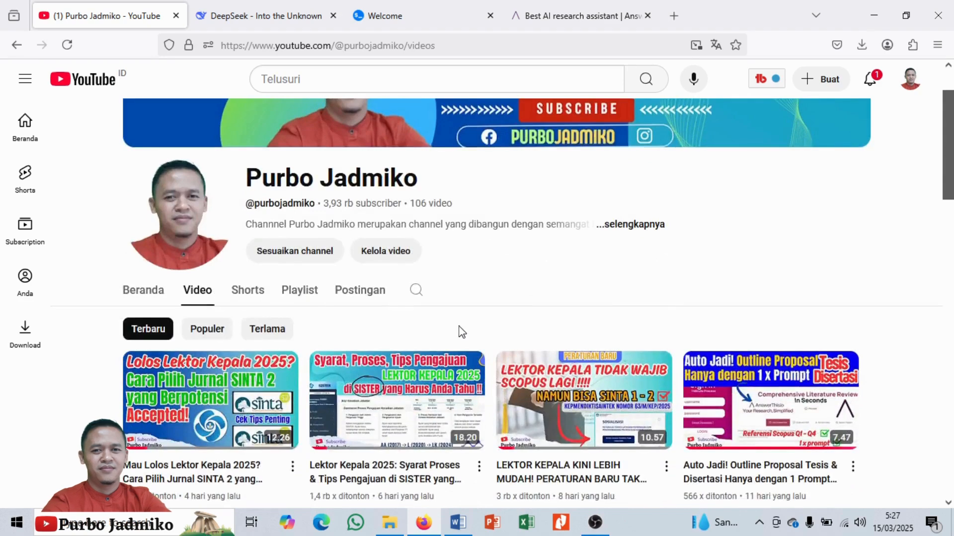
scroll(453, 330, down, 2)
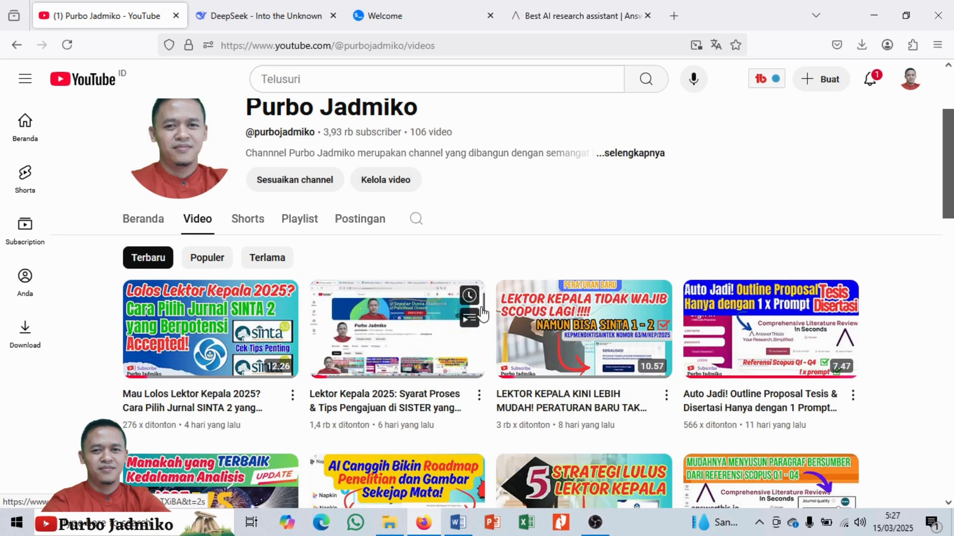
scroll(479, 313, up, 3)
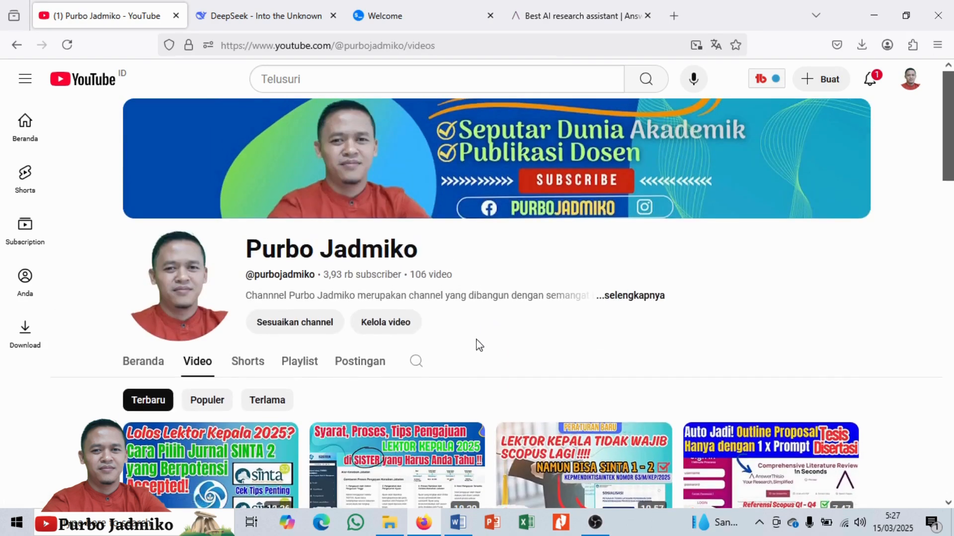
click(458, 524)
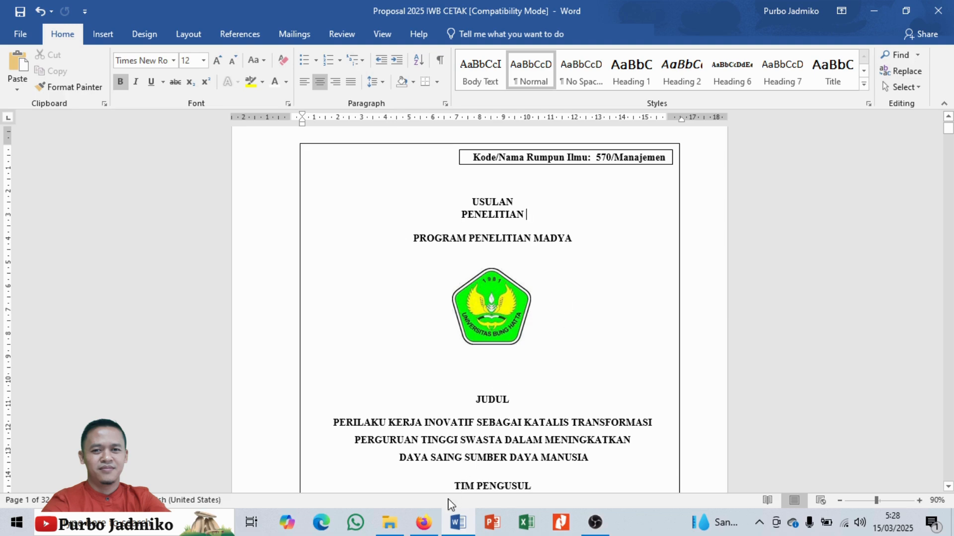
click(423, 523)
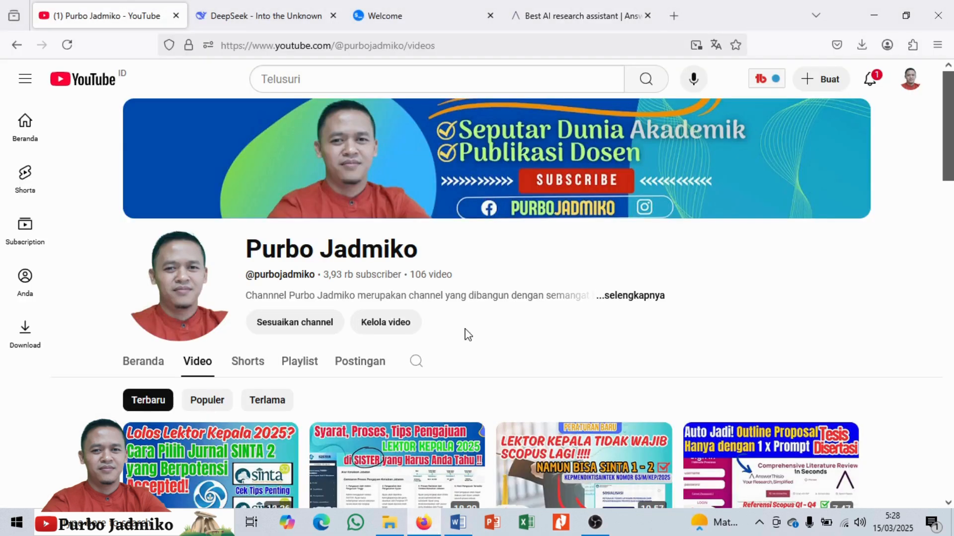
- Look through the open DeepSeek, scite and AnswerThis pages and return to DeepSeek
click(273, 17)
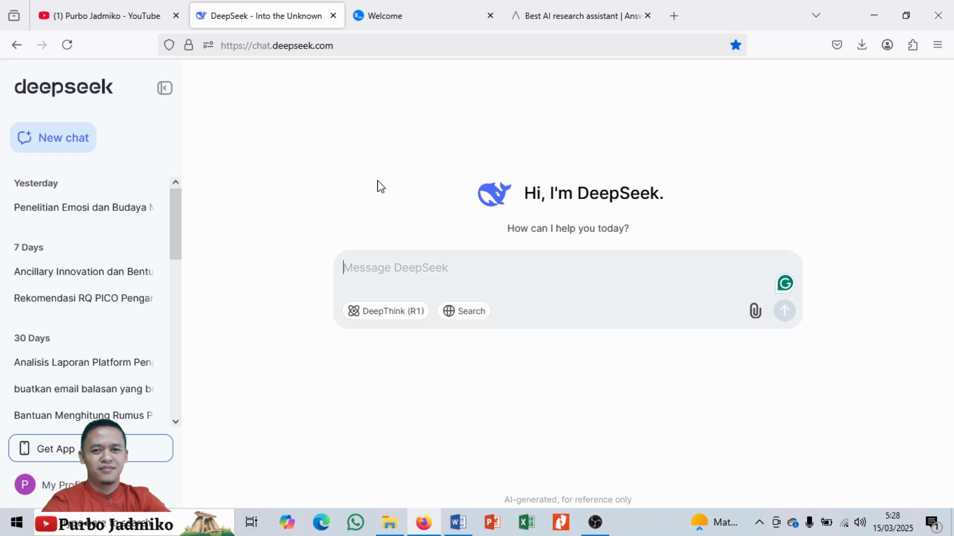
click(416, 20)
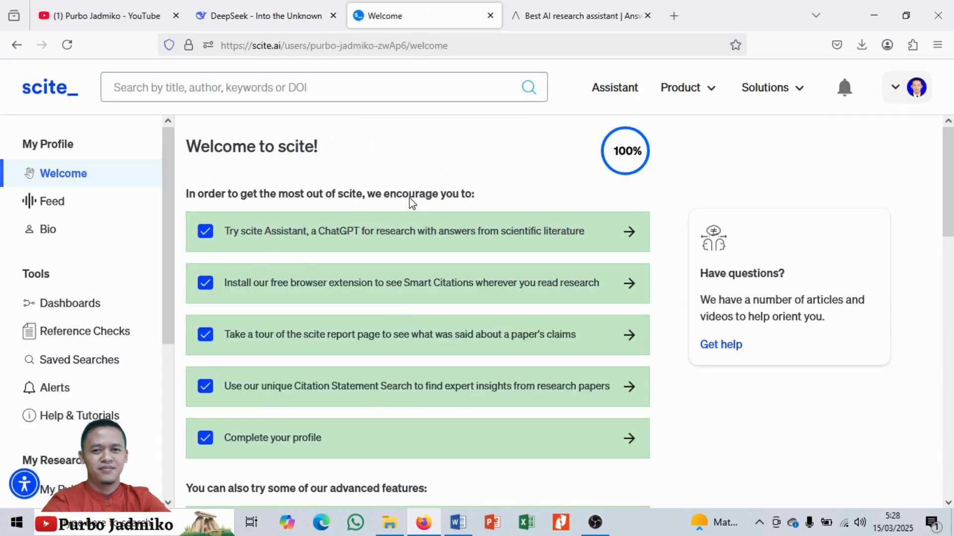
click(589, 17)
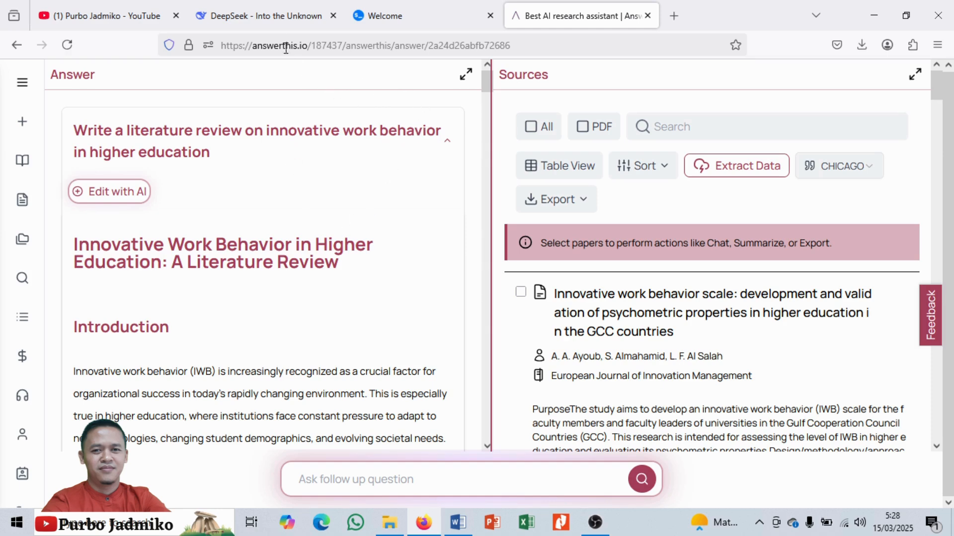
click(272, 20)
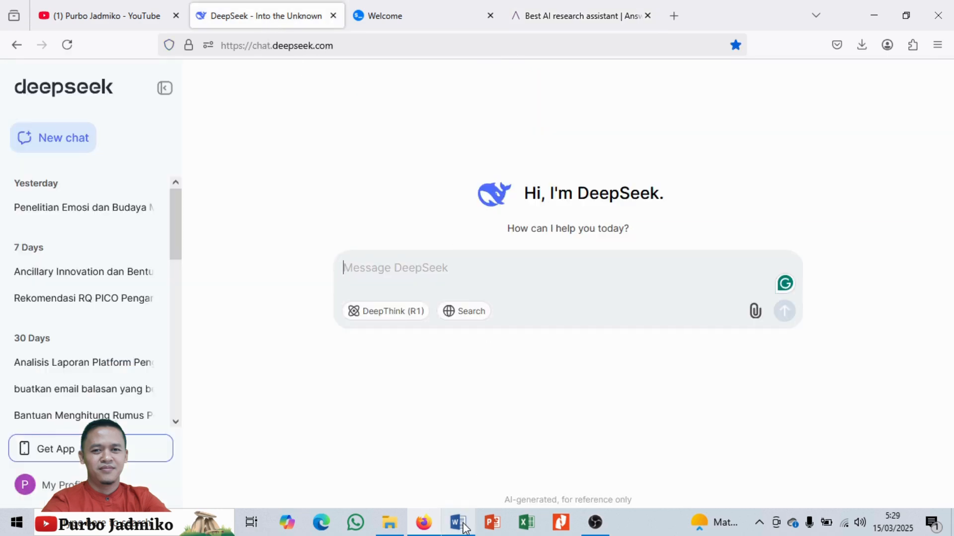
- Switch to the Word document Proposal 2025 IWB CETAK and copy the three-line research title below JUDUL on the cover page
mouse_move(466, 527)
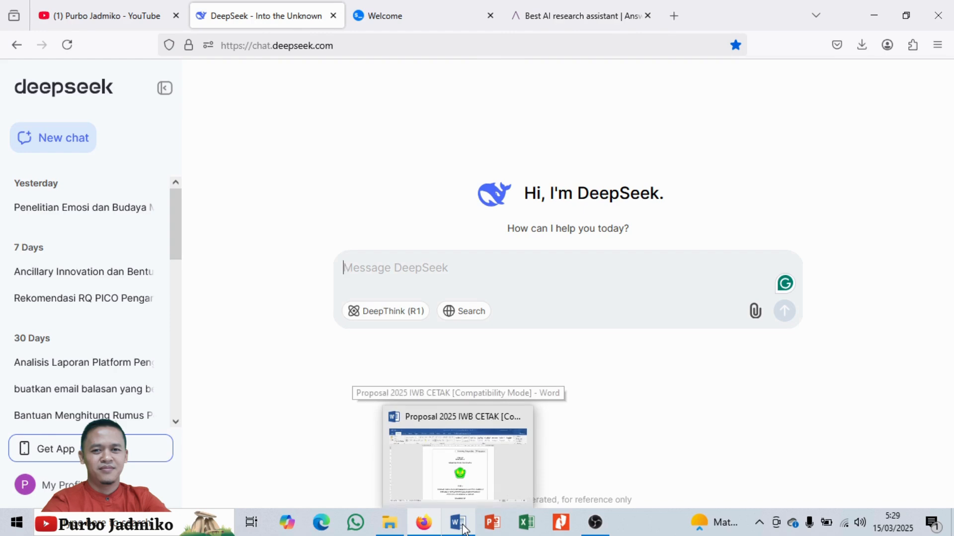
click(457, 464)
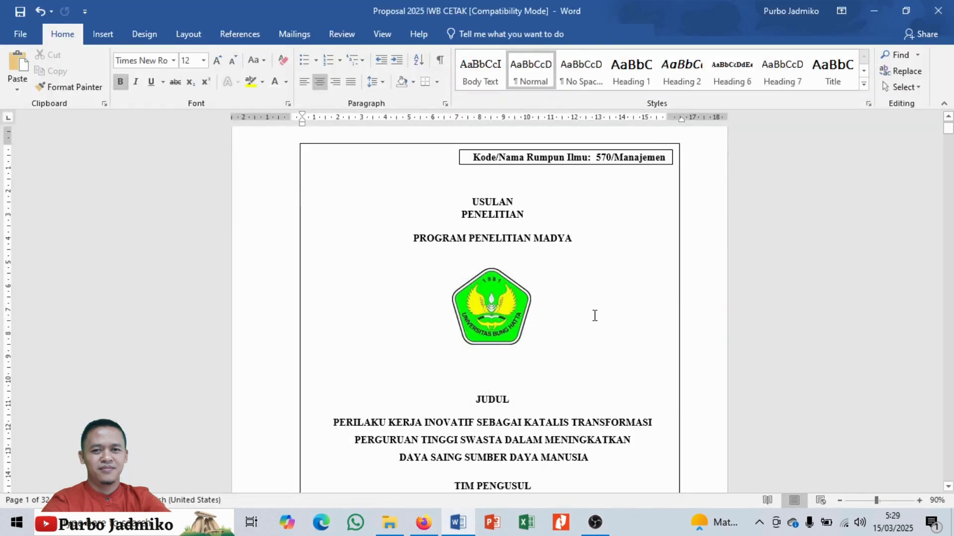
ctrl+scroll(597, 312, up, 1)
scroll(597, 313, down, 2)
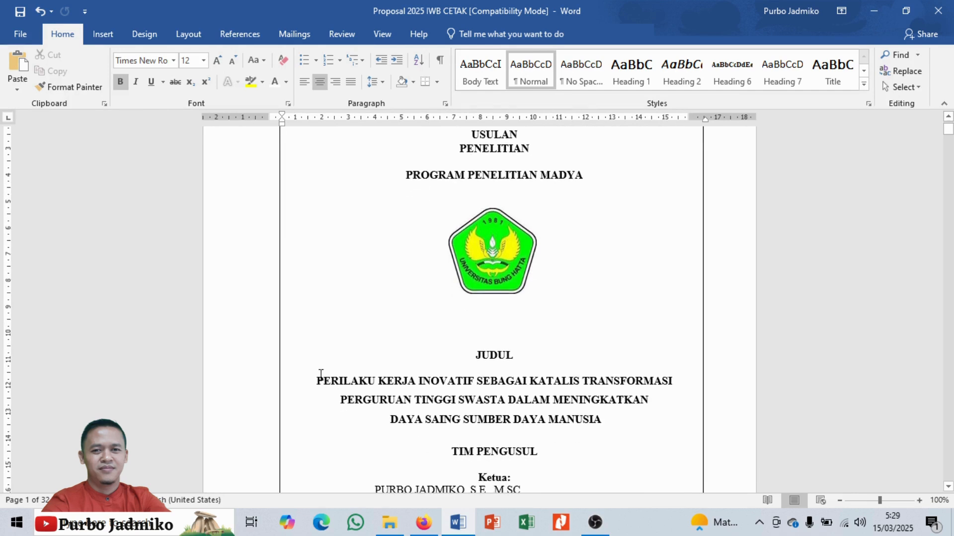
drag(320, 378, 604, 420)
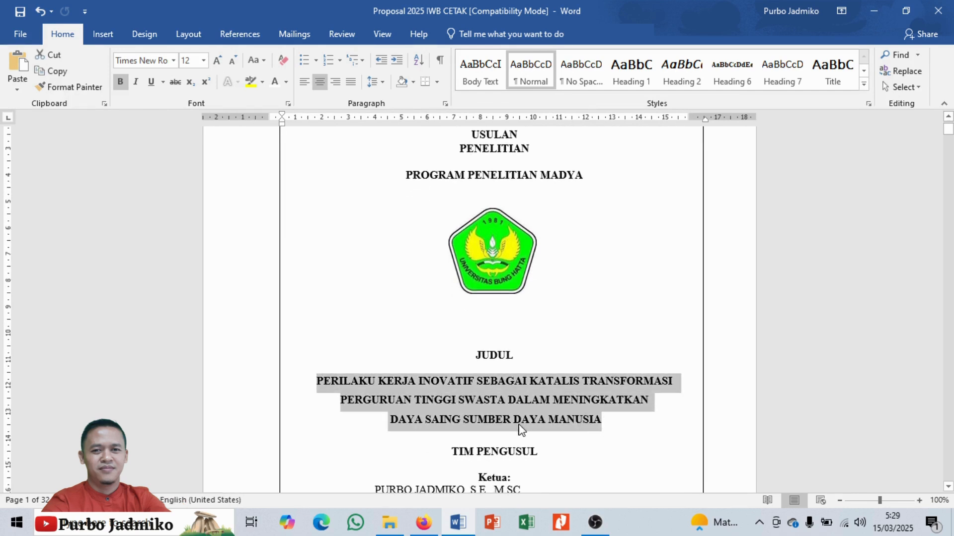
- Switch to DeepSeek in Firefox and begin a prompt with "saya seorang peneliti, bantu saya menyusun outline proposal penelitian yang berjudul"
click(423, 523)
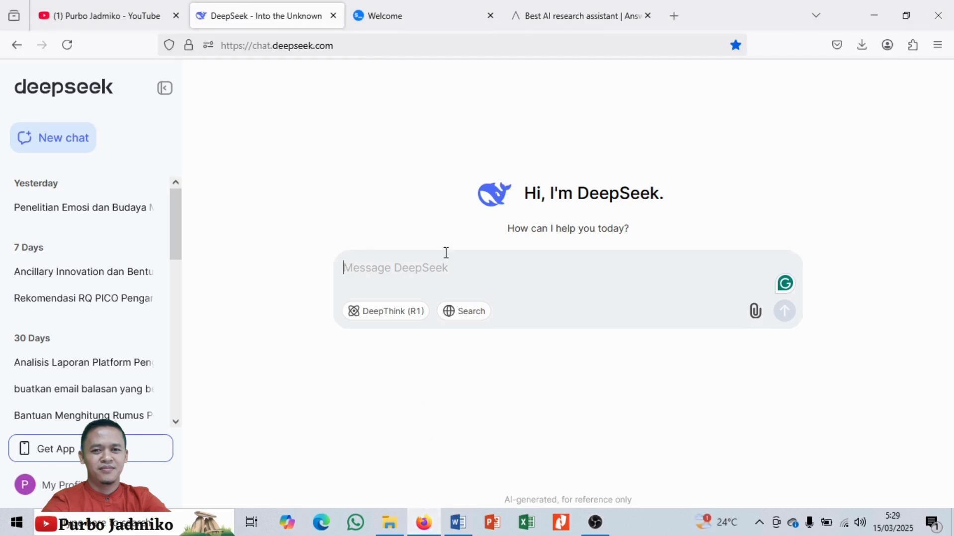
text(saya seo)
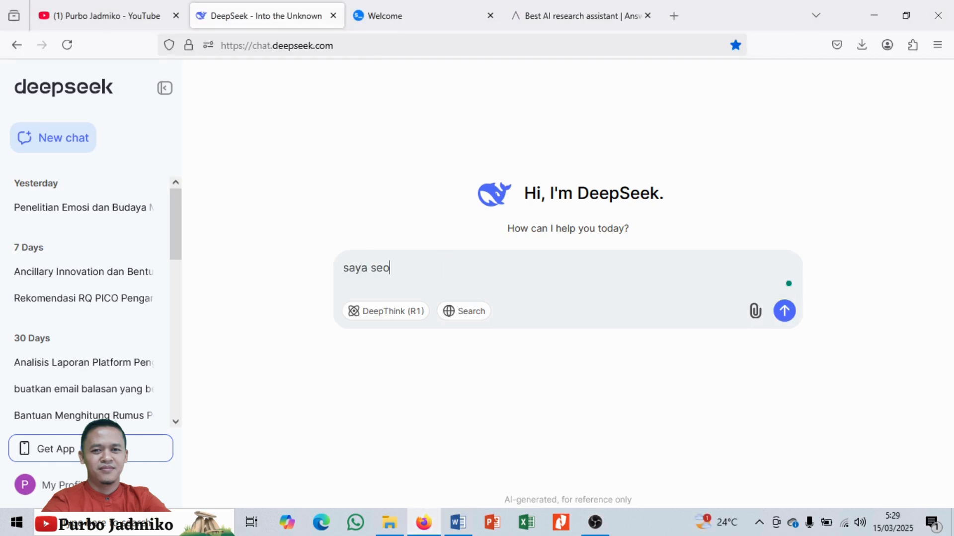
text(rang peneliti, bantu say)
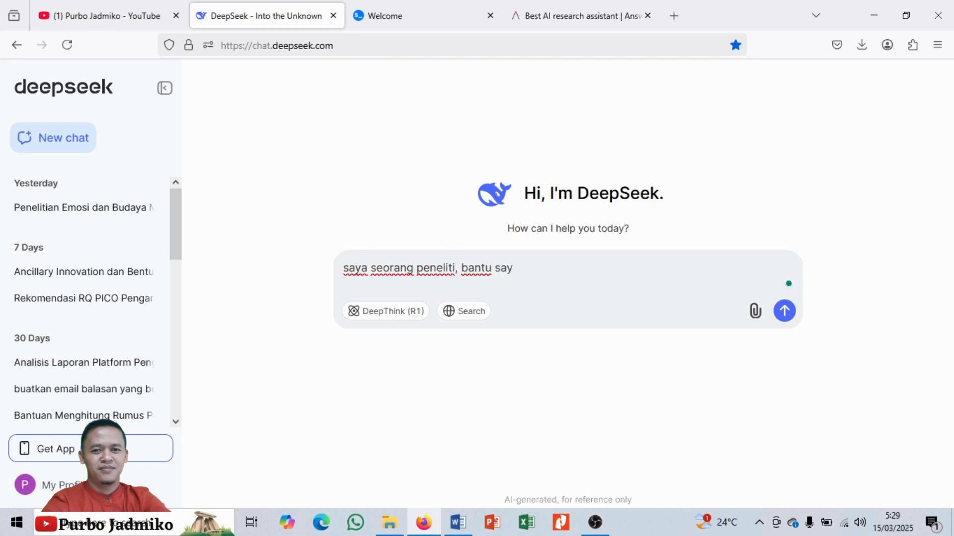
text(a menyusun ou)
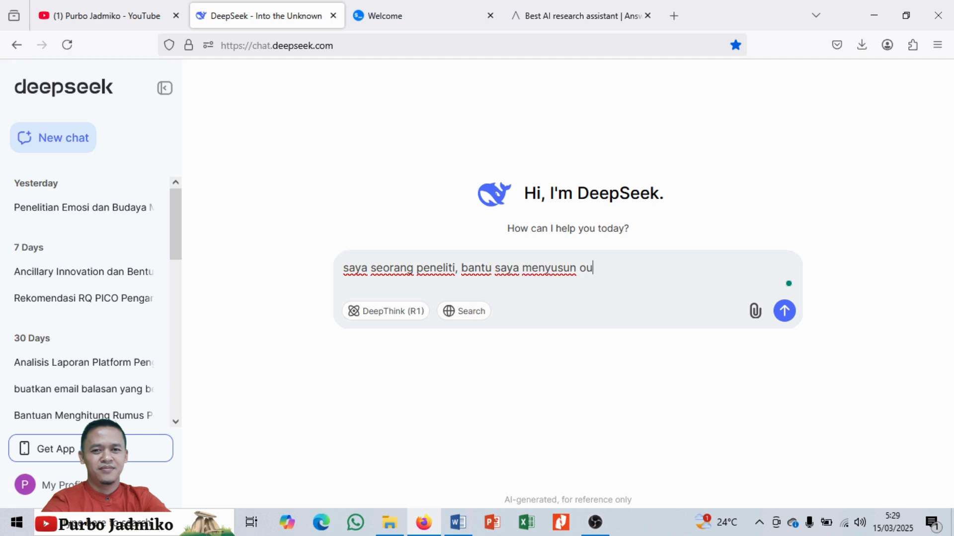
text(tline proposal)
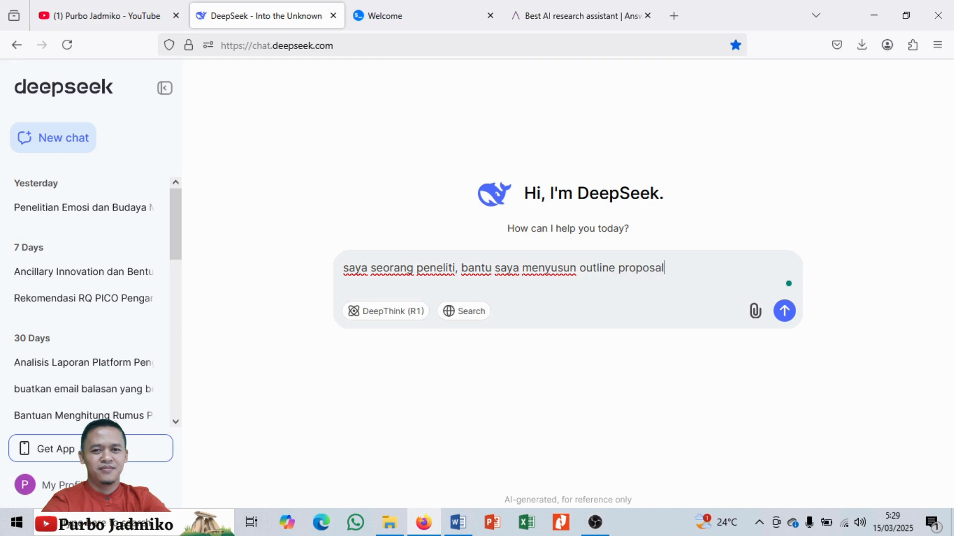
text( penelitian yan)
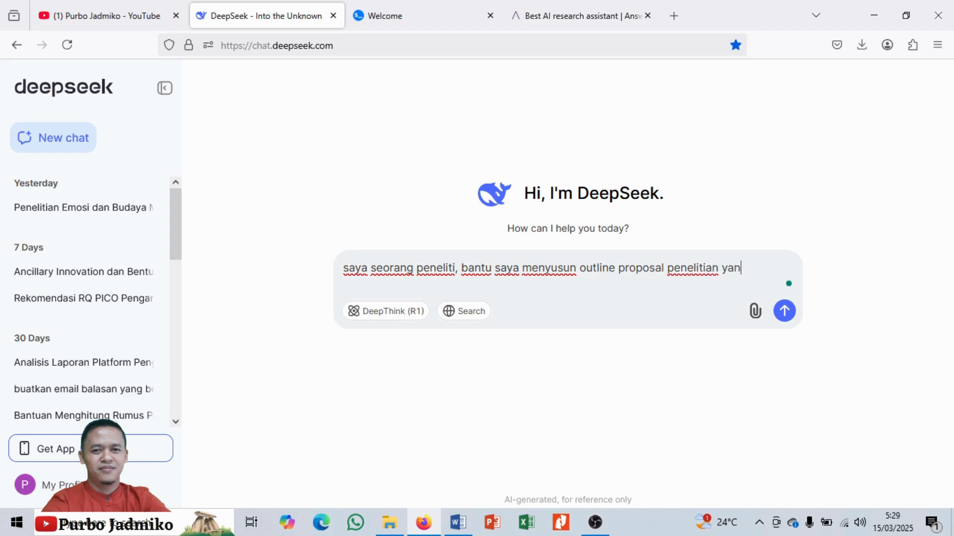
text(g berjudul)
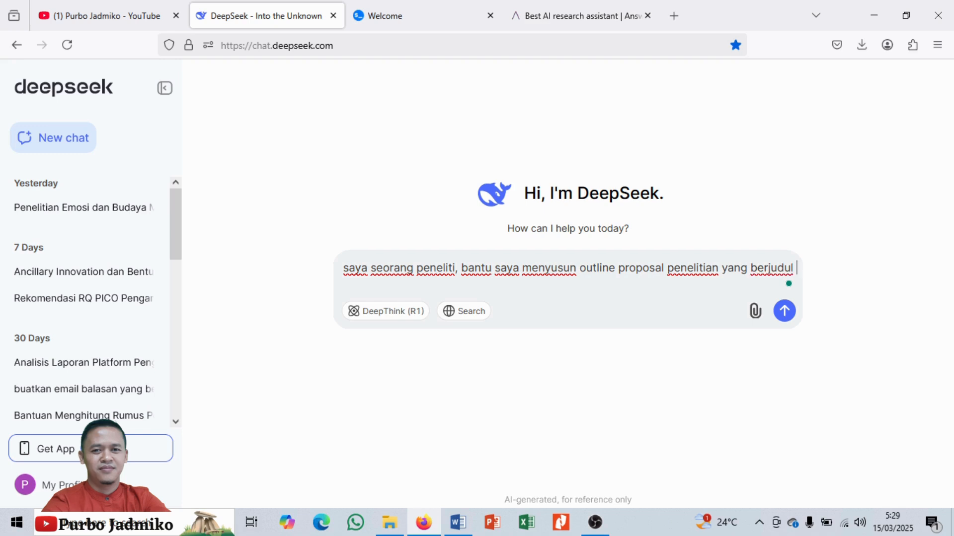
- Insert the copied research title into the prompt, add a comma after it, and remove the line breaks within the title
text(PERILAKU KERJA INOVATIF SEBAGAI KATALIS TRANSFORMASI PERGURUAN TINGGI SWASTA DALAM MENINGKATKAN  DAYA SAING SUMBER DAYA MANUSIA)
key(BackSpace)
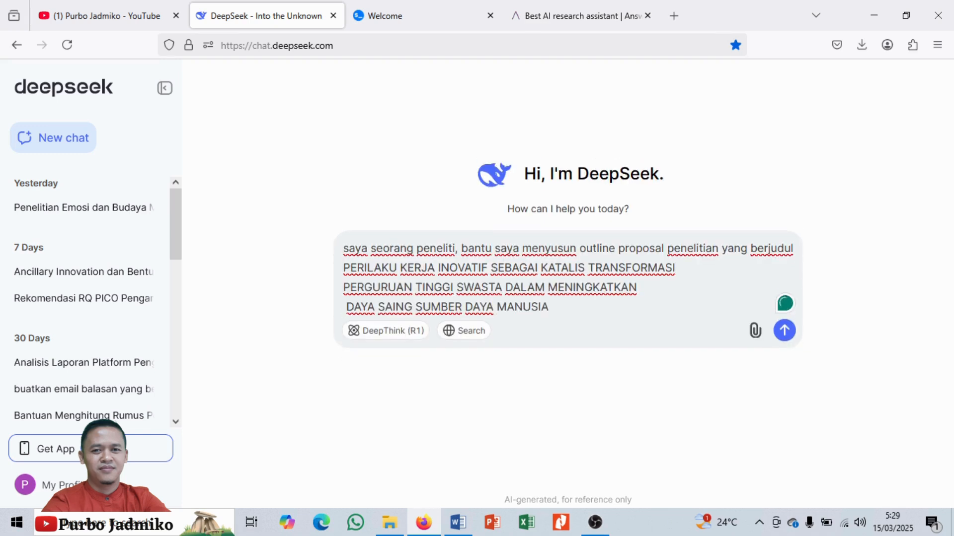
text(,)
click(688, 264)
key(Delete)
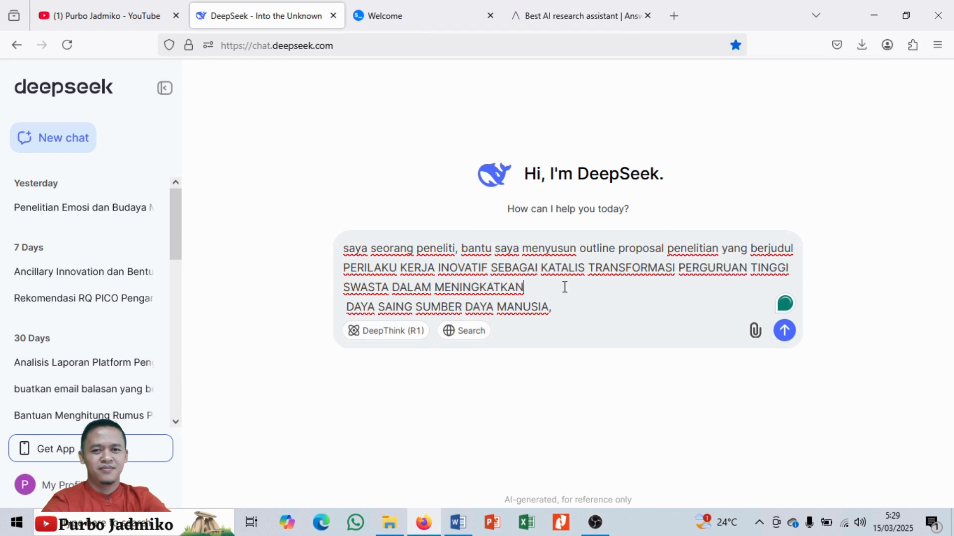
key(Delete)
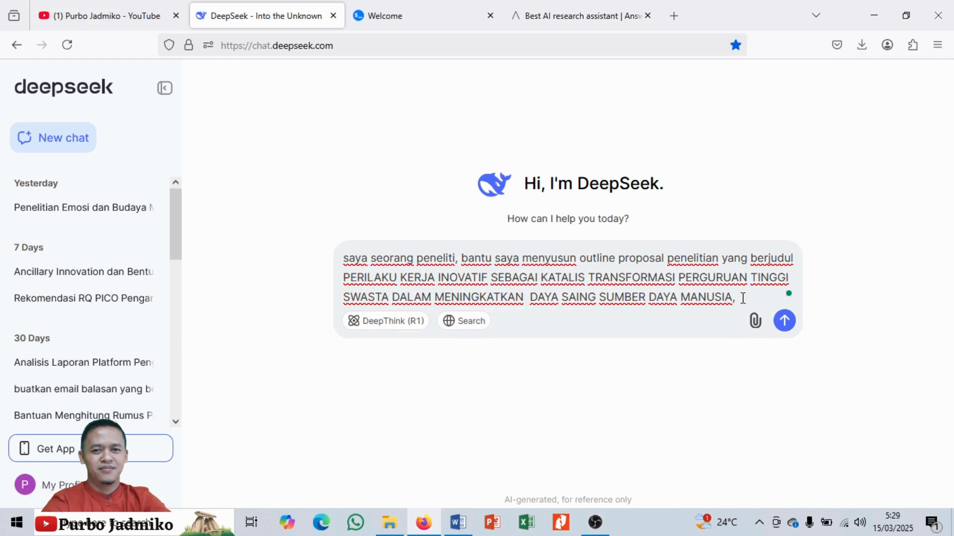
- Finish the prompt with "point-point harus berupa segita terbalik yang fokus membangun proposal topik ini, buatkan point yang komprehensif" and send it
text(po)
text(int-point haru)
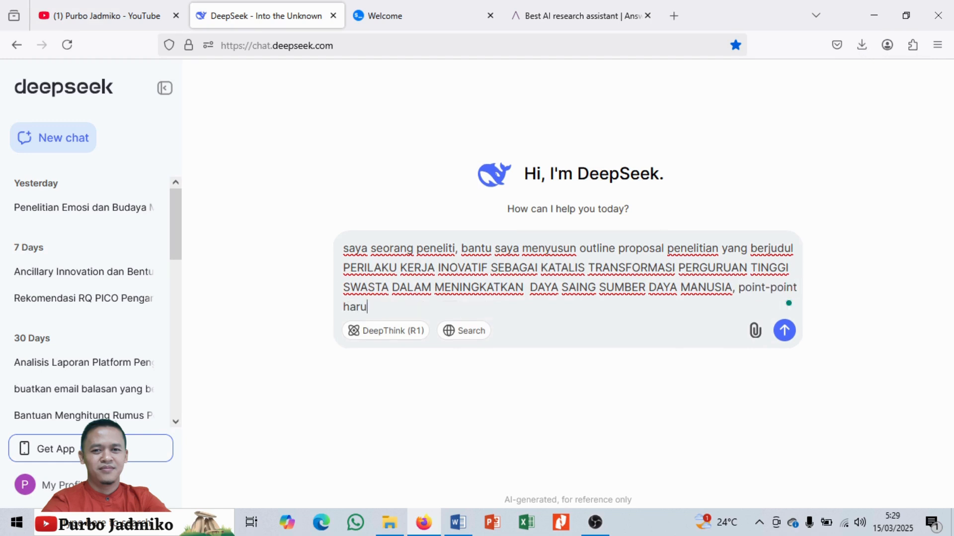
text(s berupa s)
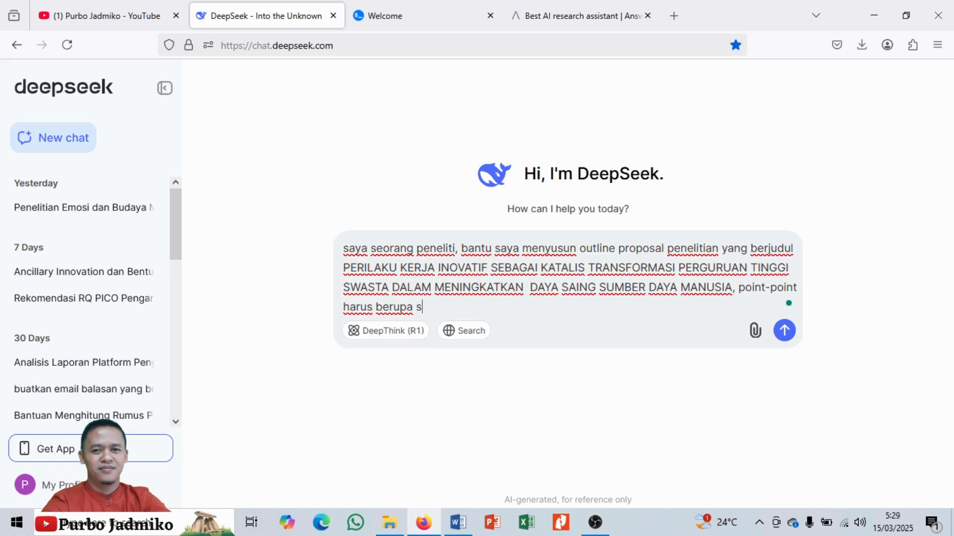
text(egita terbalik y)
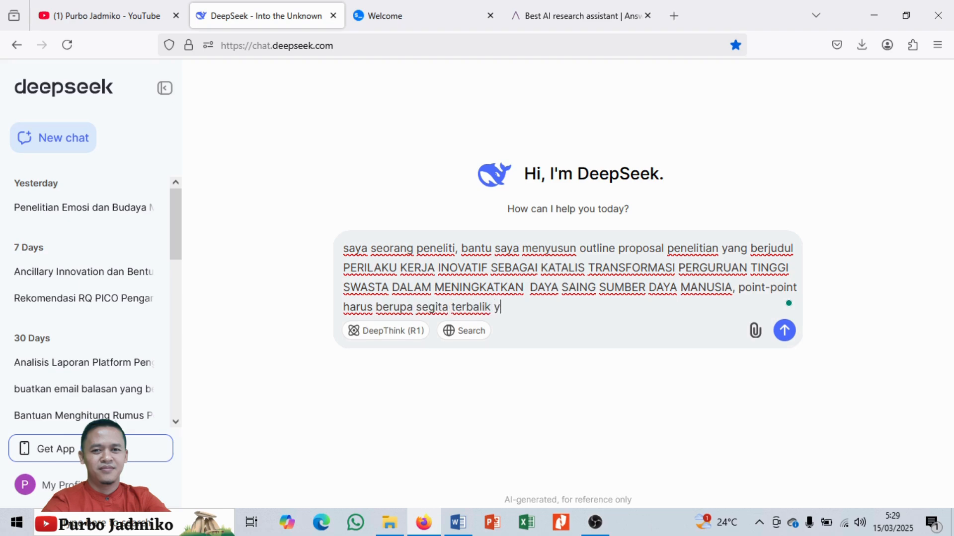
text(ang fokus membangun)
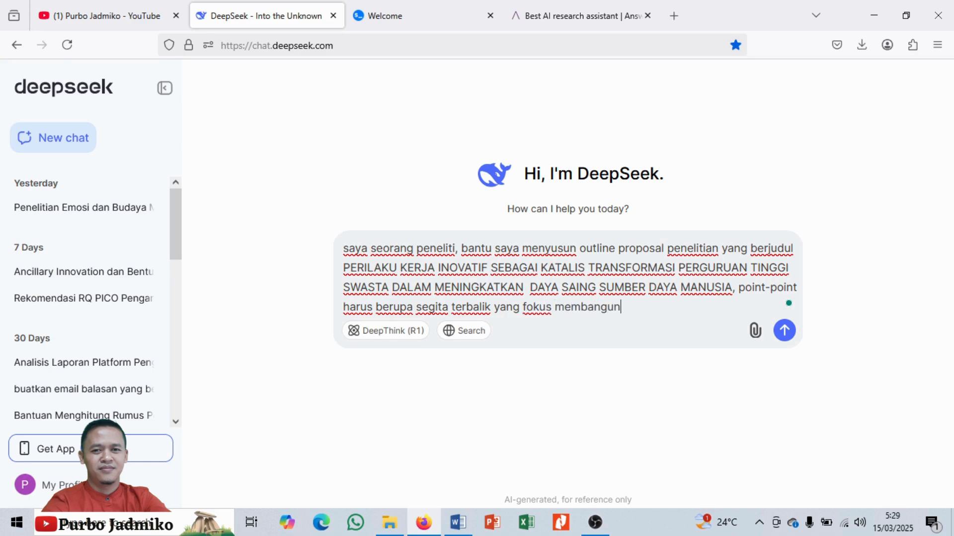
text( proposal topik ini)
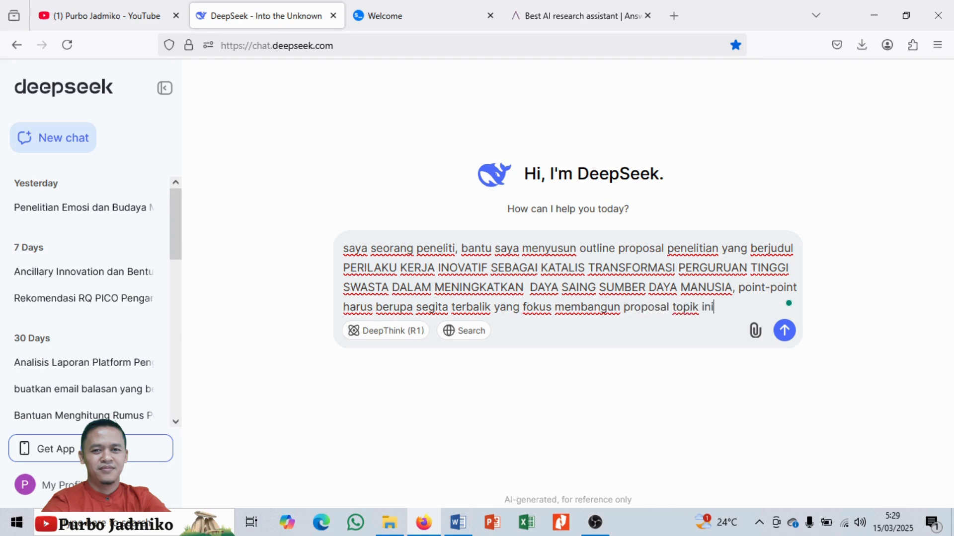
text(, buatkan)
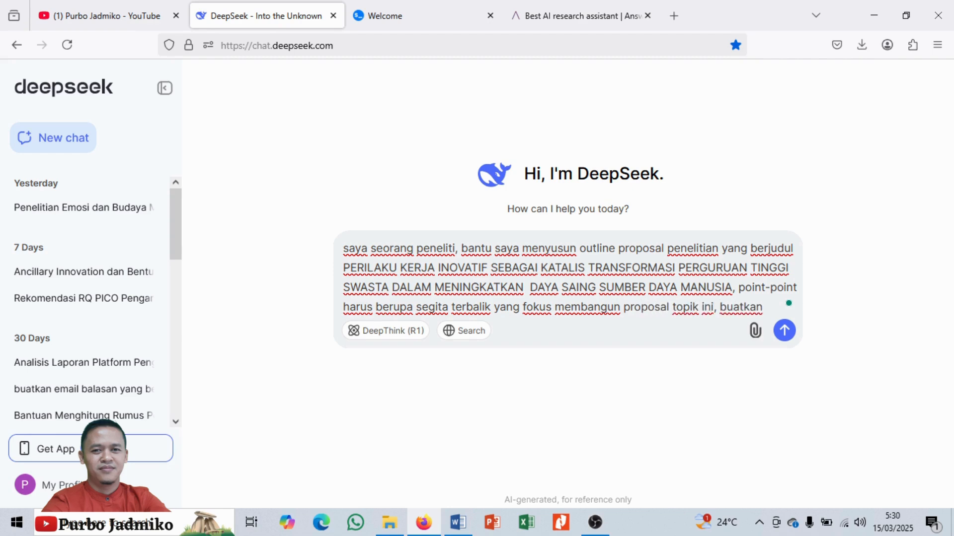
text( point yang komp)
text(rehensif)
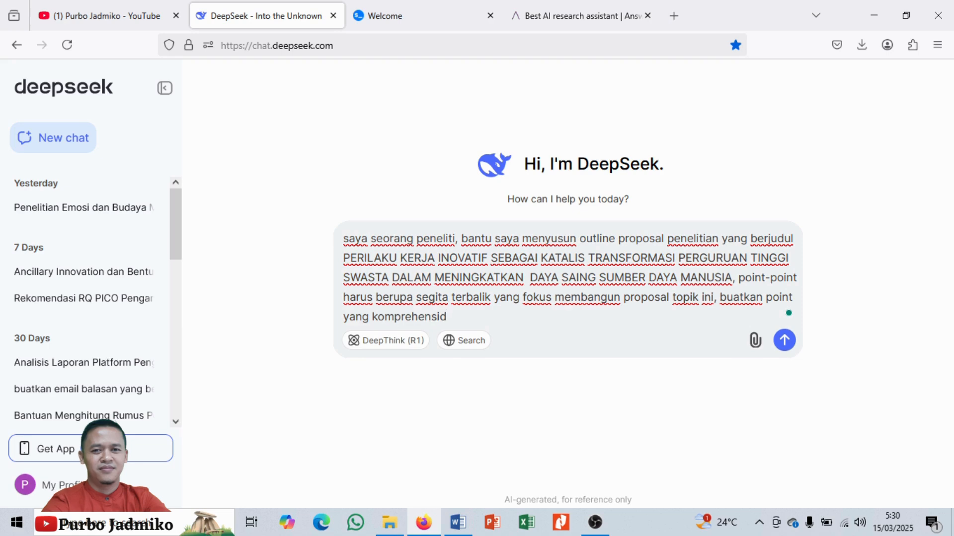
key(Return)
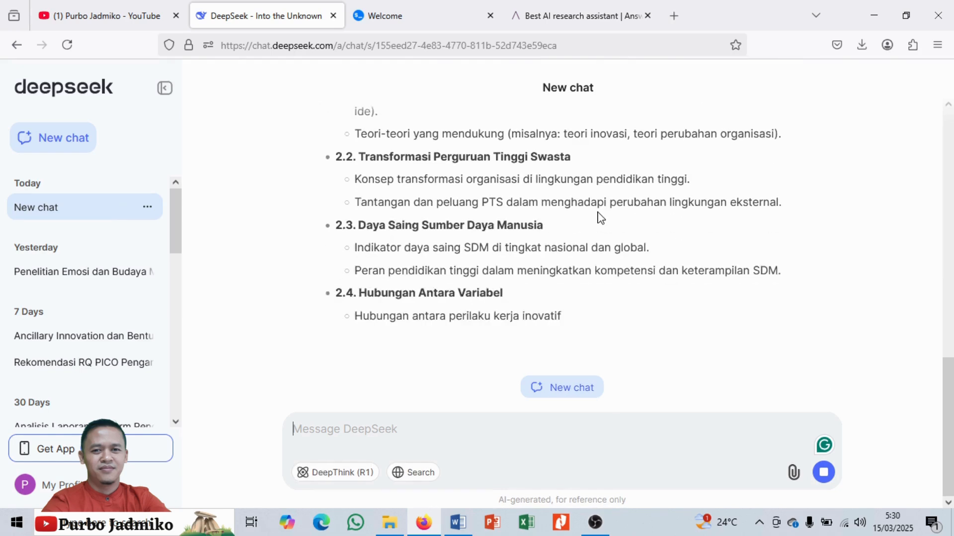
- Examine the introduction and literature review sections of the generated proposal outline
scroll(571, 211, up, 10)
scroll(567, 213, up, 5)
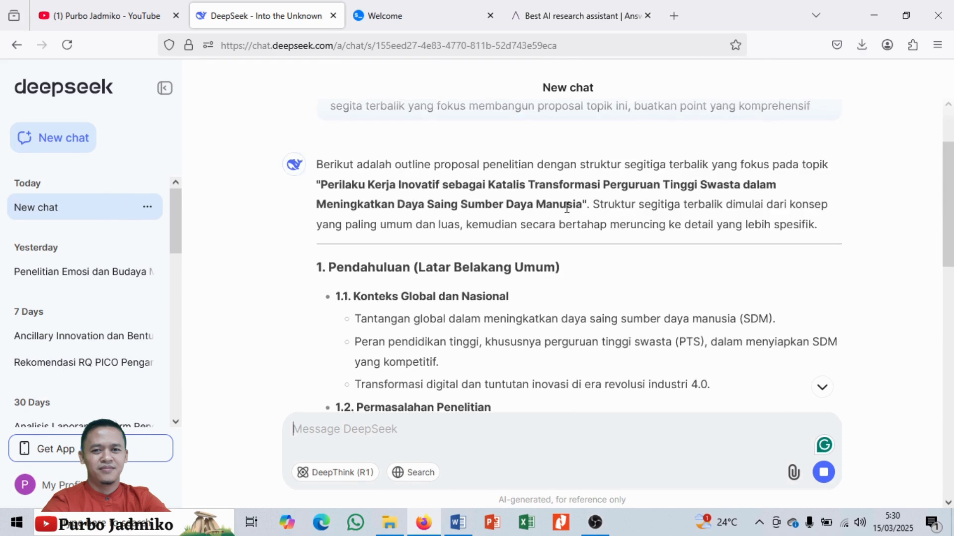
scroll(568, 212, down, 3)
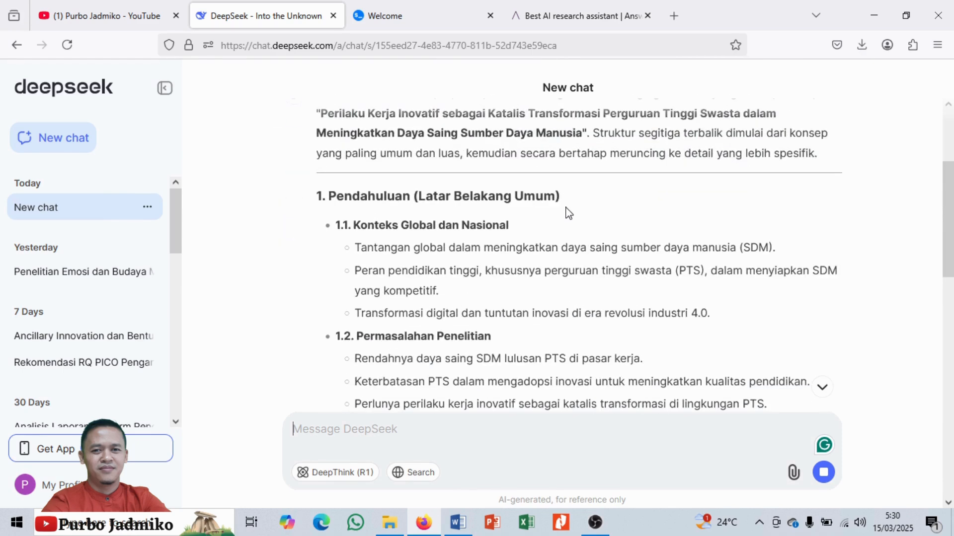
scroll(569, 213, down, 6)
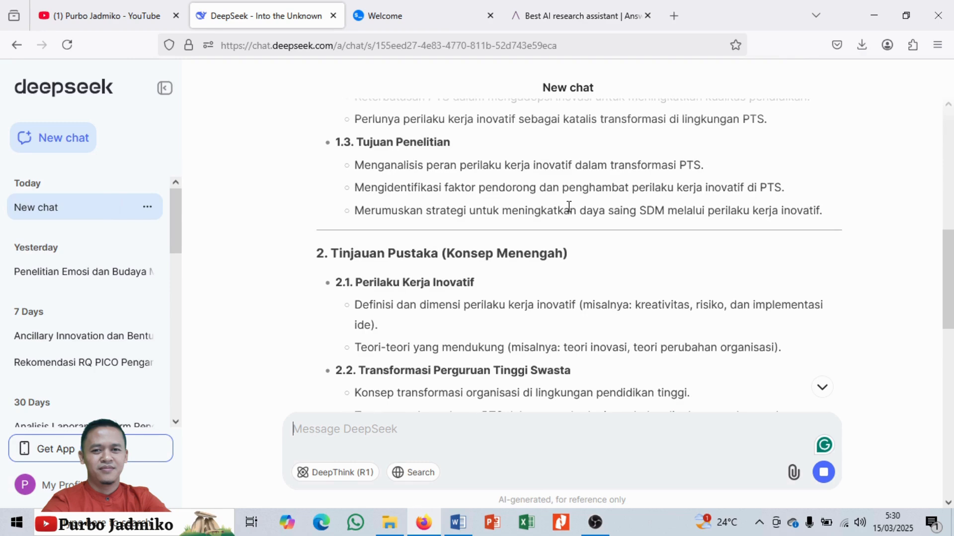
scroll(569, 208, up, 3)
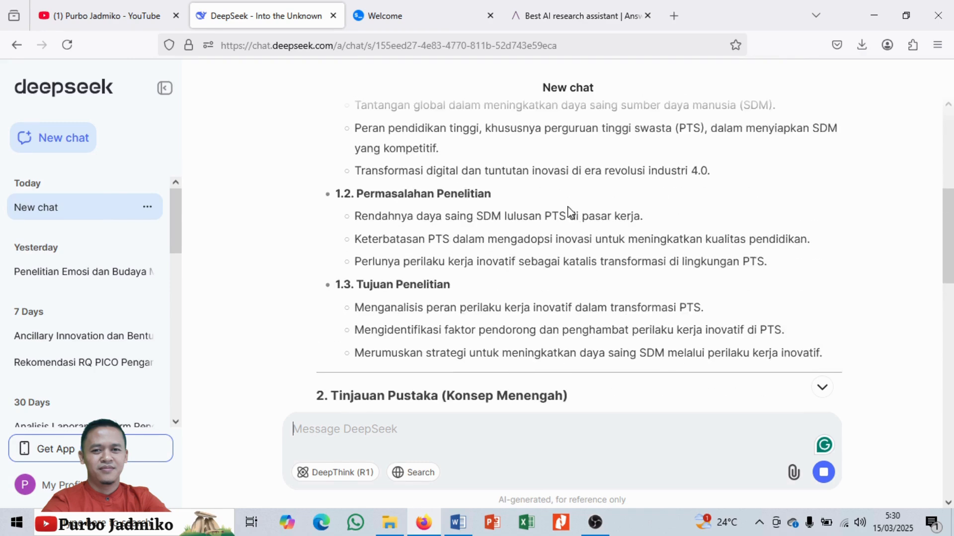
scroll(570, 207, up, 3)
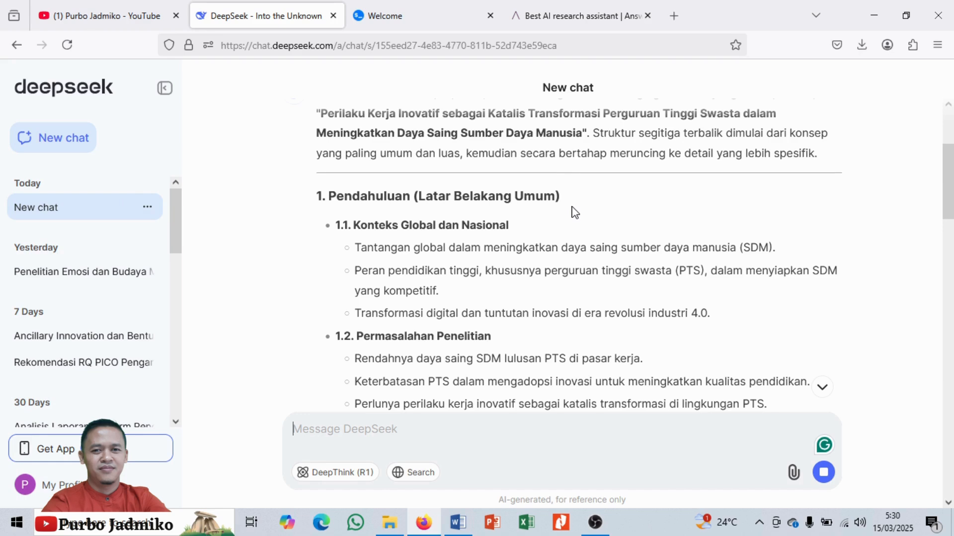
- Review the prompt and outline points 1.1 through 2.4, comparing the background, research problems, objectives and literature topics
scroll(572, 209, up, 3)
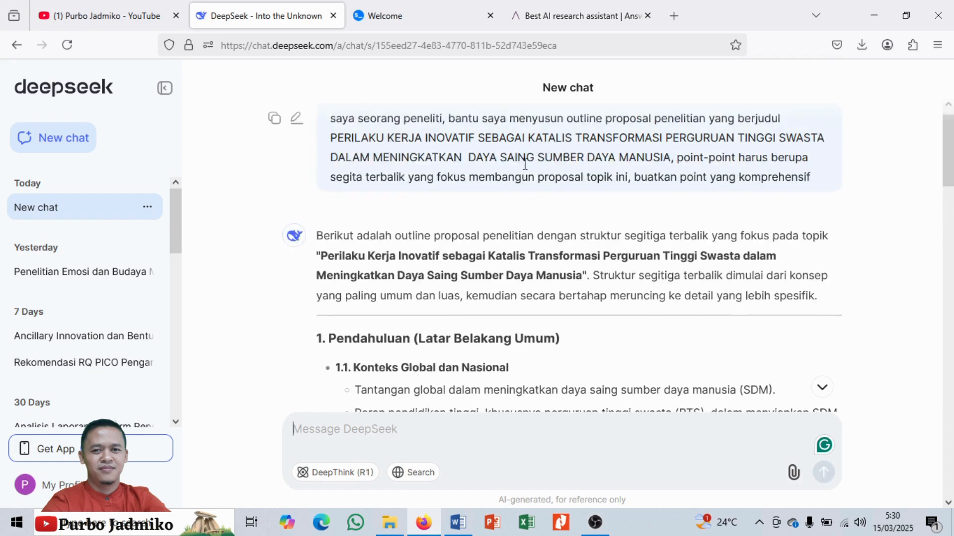
scroll(524, 163, down, 2)
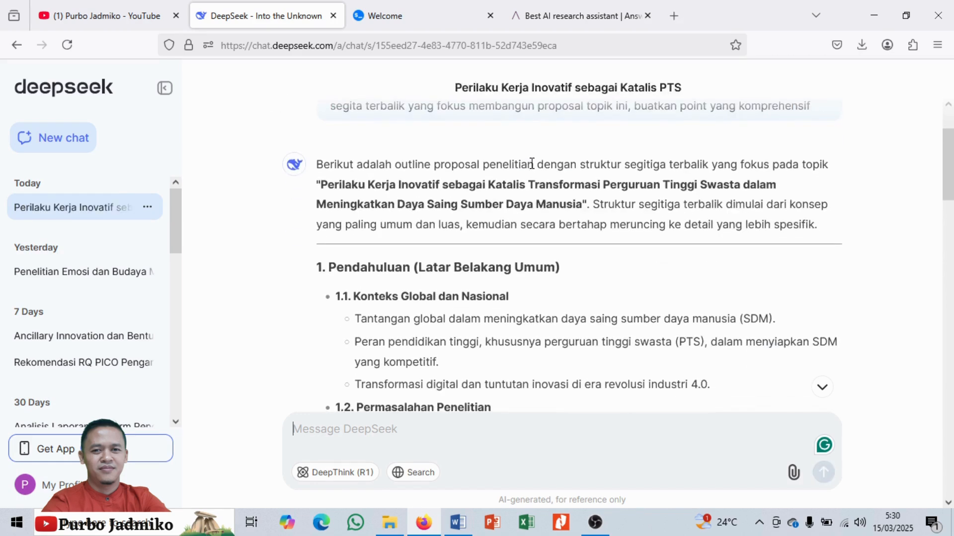
scroll(532, 164, down, 3)
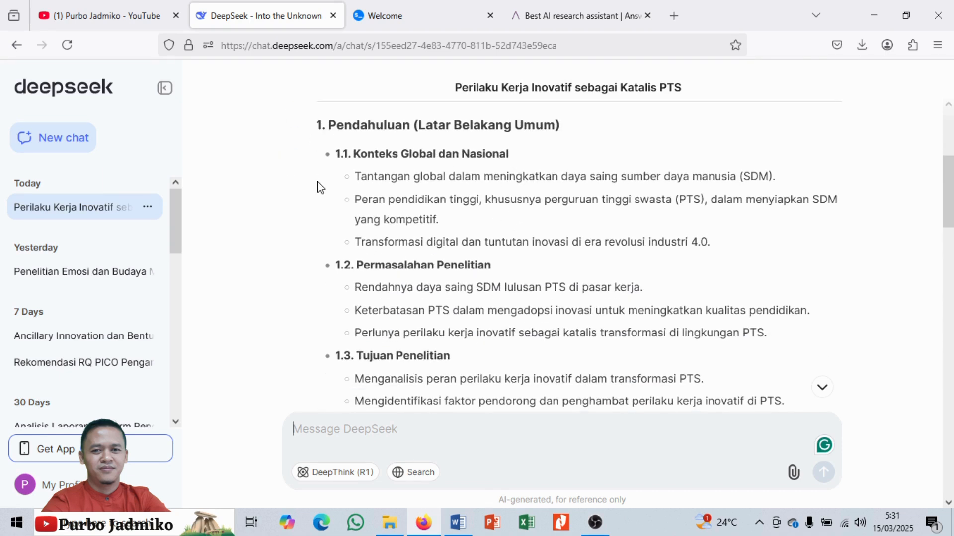
scroll(356, 206, down, 1)
scroll(354, 206, down, 2)
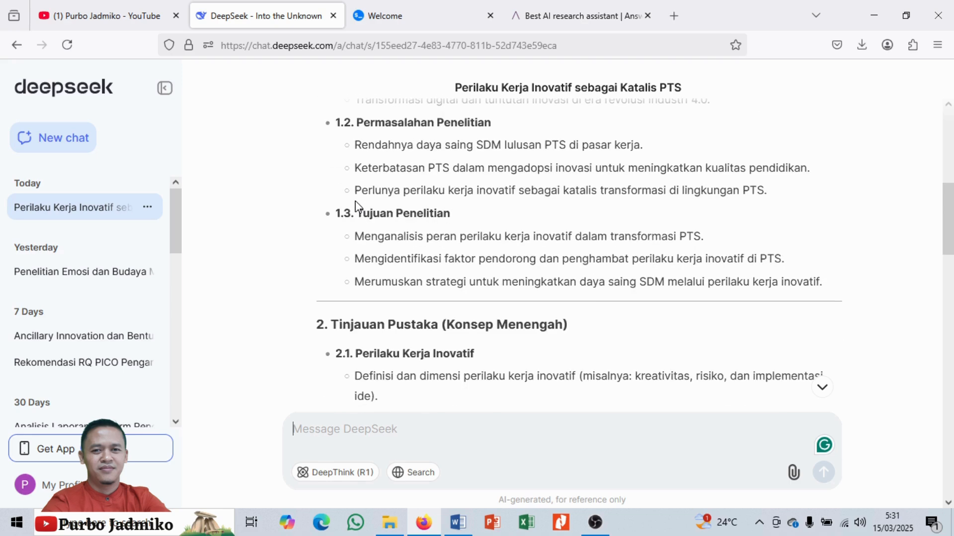
scroll(357, 204, down, 3)
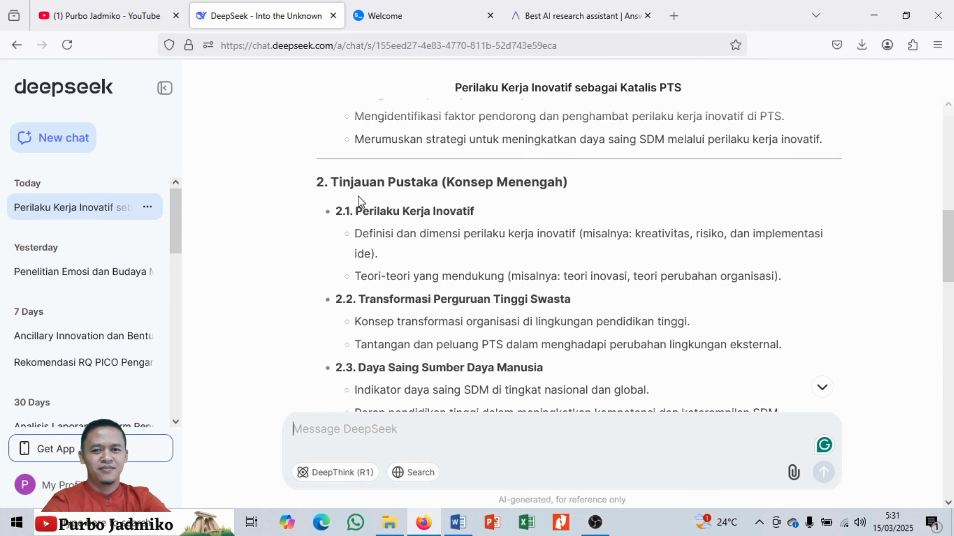
scroll(360, 197, down, 3)
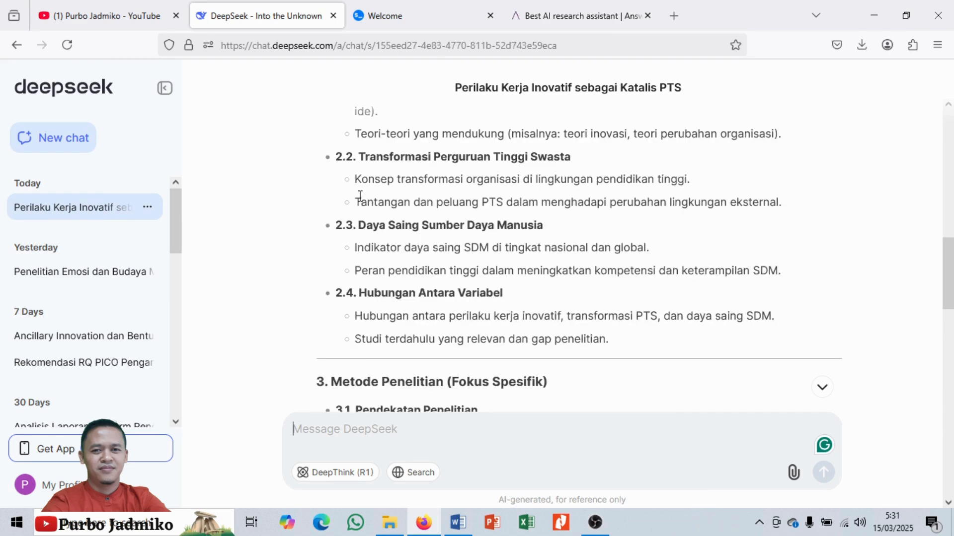
scroll(390, 195, up, 8)
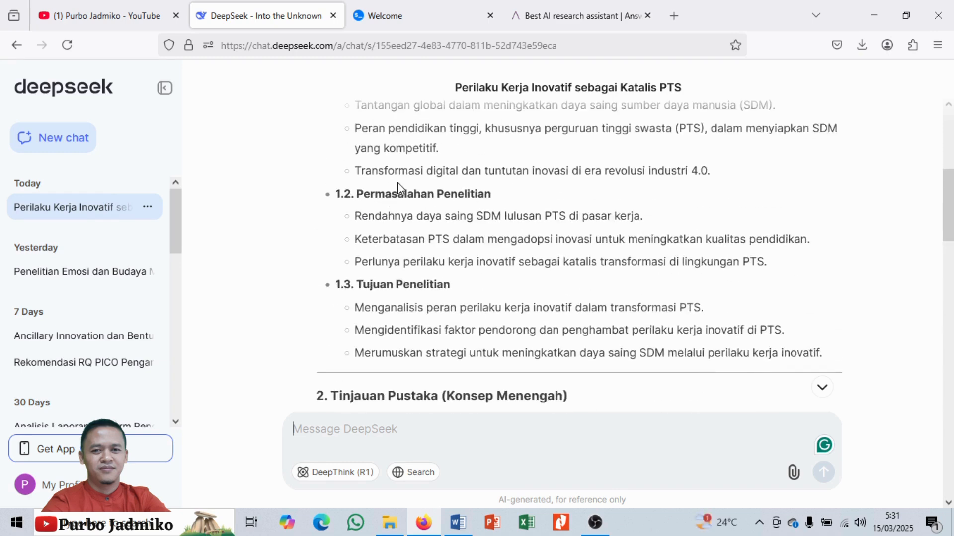
scroll(399, 187, up, 3)
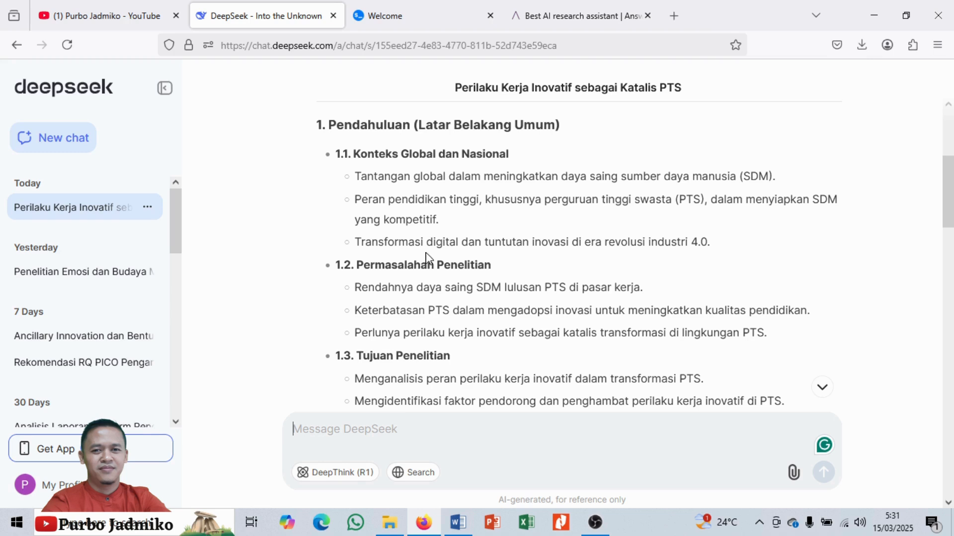
- Copy the first research objective under 1.3 Tujuan Penelitian, "Menganalisis peran perilaku kerja inovatif dalam transformasi PTS"
scroll(426, 258, down, 2)
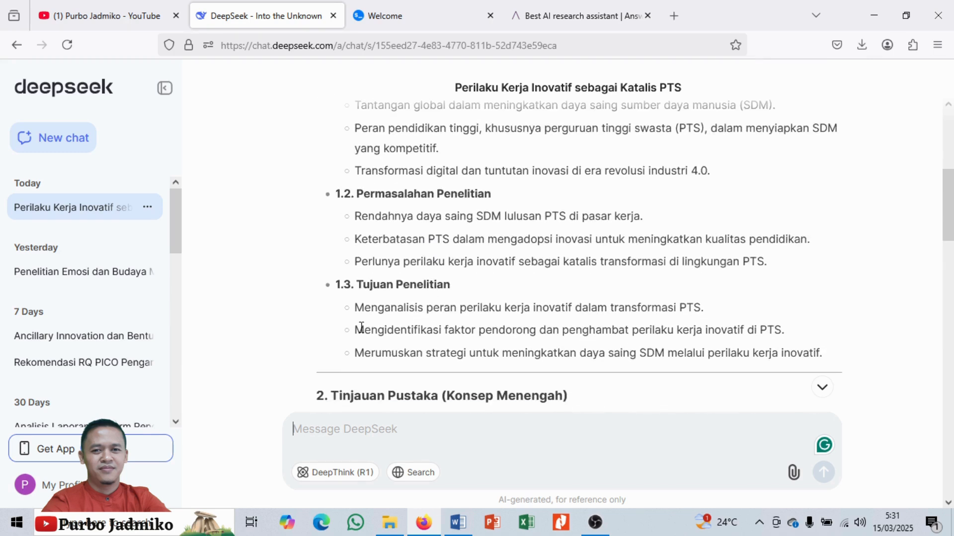
drag(362, 329, 607, 332)
drag(356, 308, 700, 317)
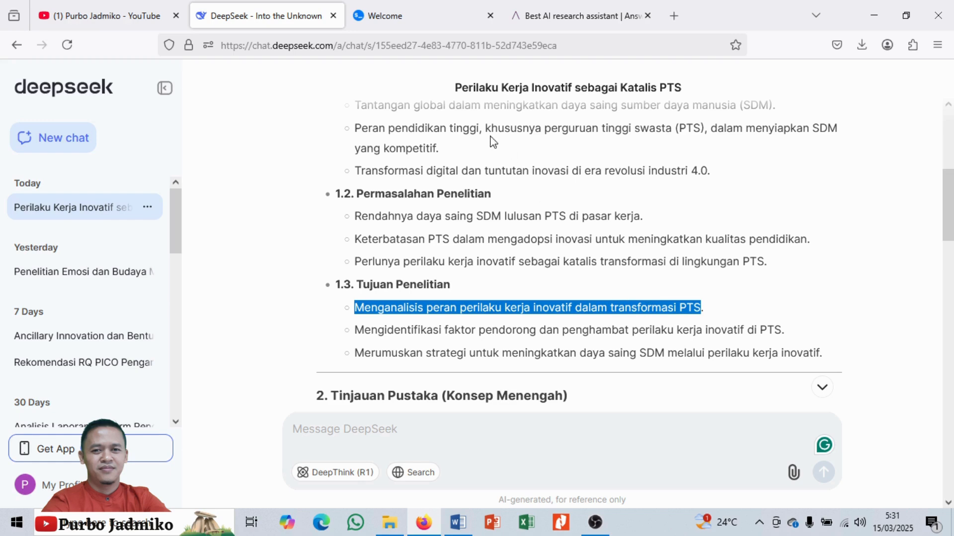
- Switch to scite, open its Assistant and begin a question with "buatkan 3 paragraf yang mendiskusikan topik"
click(435, 23)
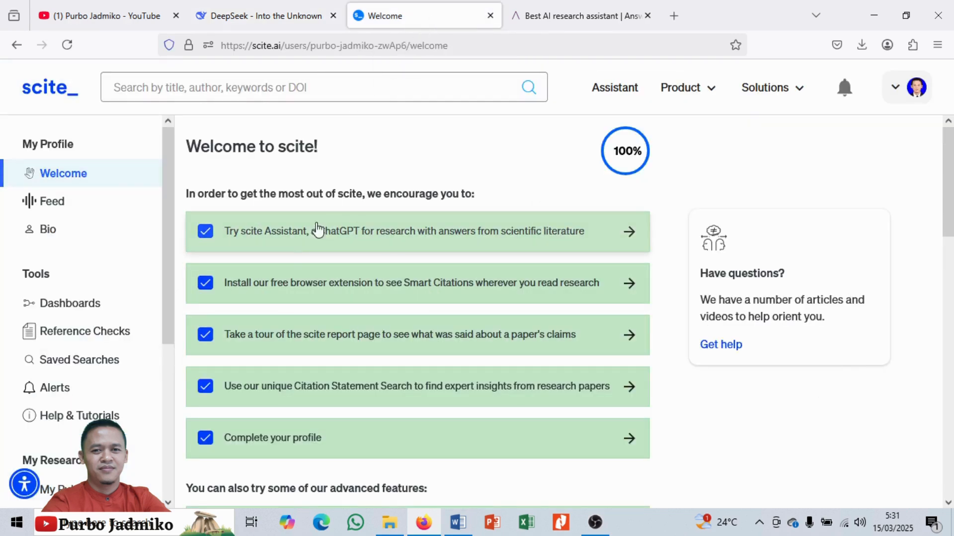
click(413, 248)
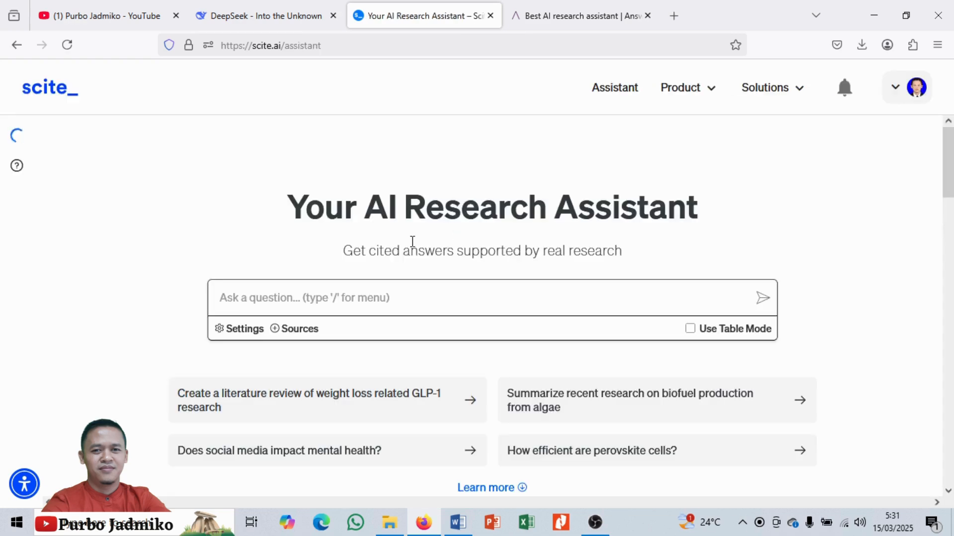
click(343, 290)
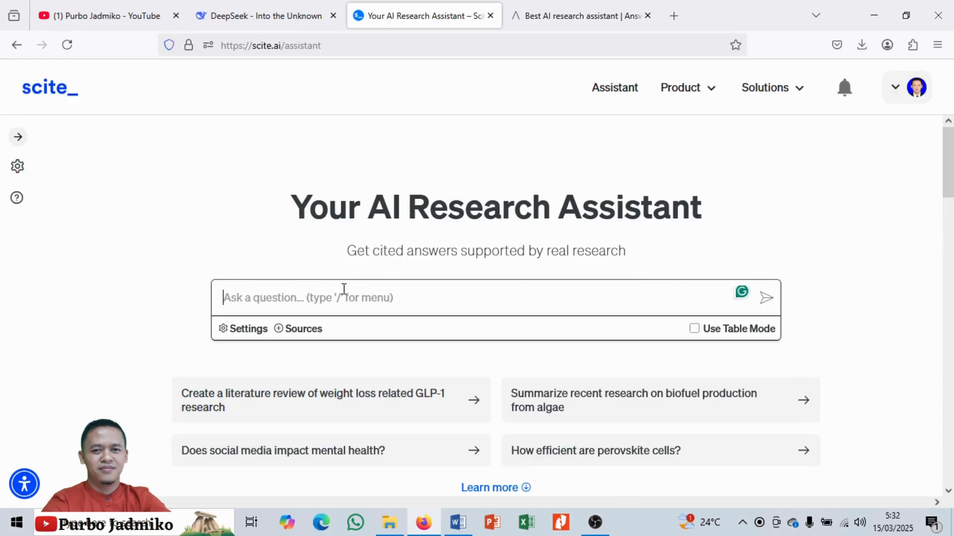
text(buatkan 3 paragraf )
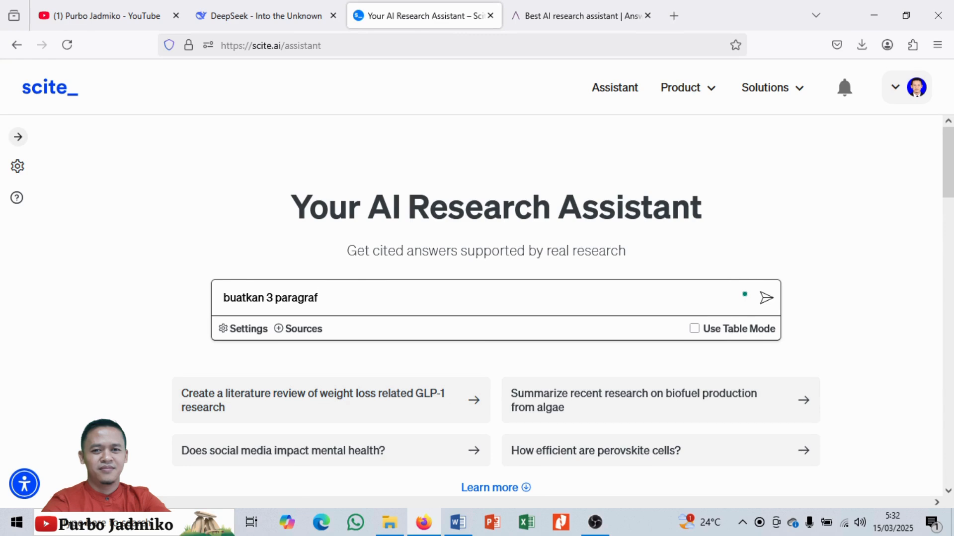
text(yang mendisk)
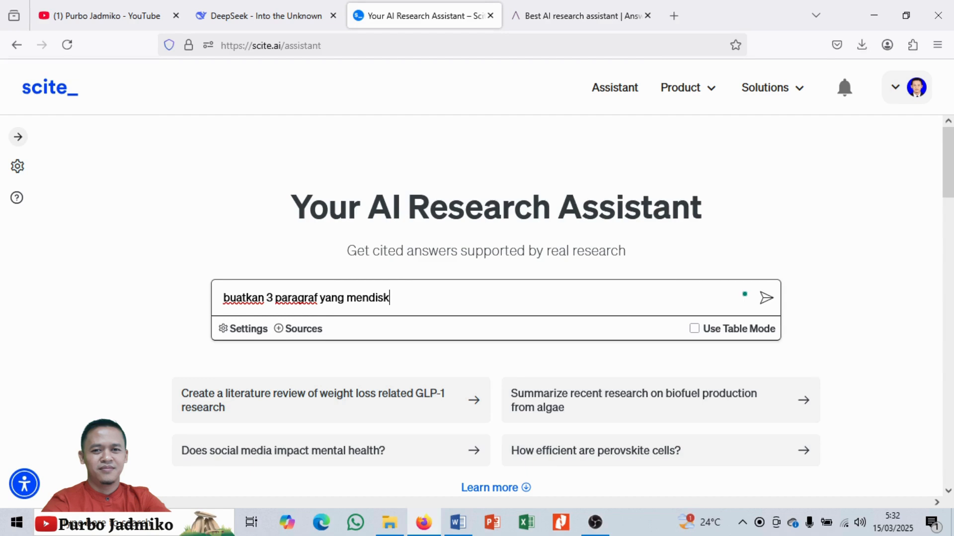
text(usikan topik)
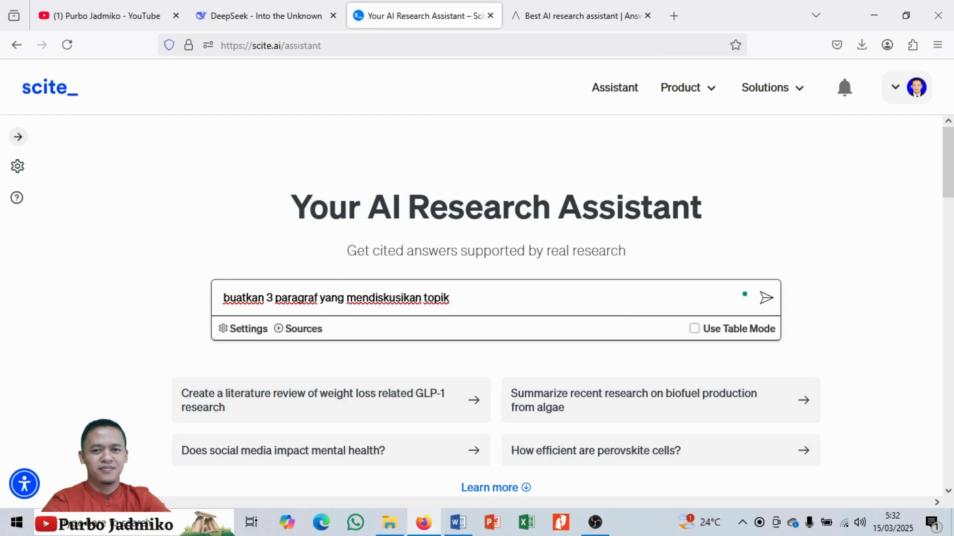
- Replace the word "topik" with "tentang" and insert the copied research objective after it
key(BackSpace)
key(BackSpace)
key(BackSpace)
key(BackSpace)
key(BackSpace)
key(BackSpace)
text(tentang)
text(Menganalisis peran perilaku kerja inovatif dalam transformasi PTS)
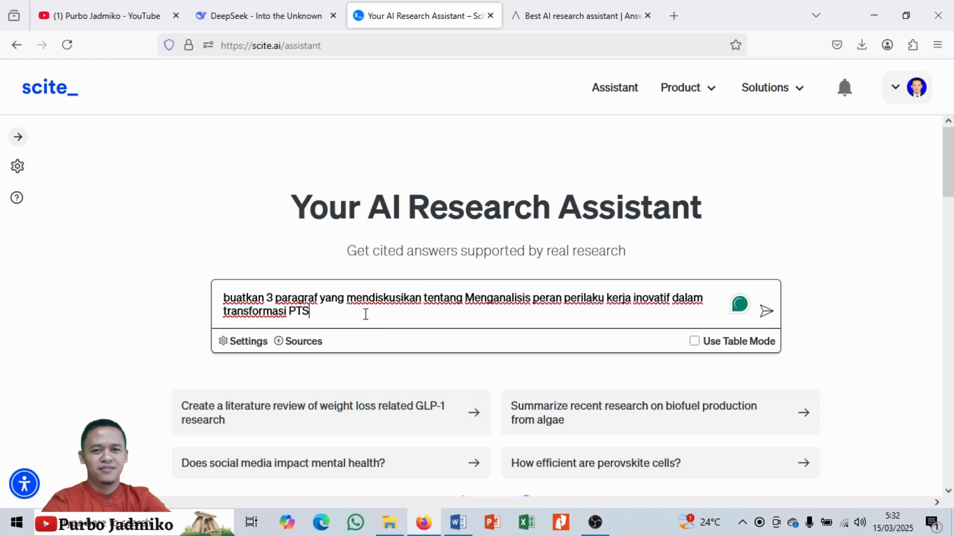
- Spell out the abbreviation PTS as "Perguruan tinggi swasta" and continue the question with ", buatkan"
key(BackSpace)
key(BackSpace)
text(e)
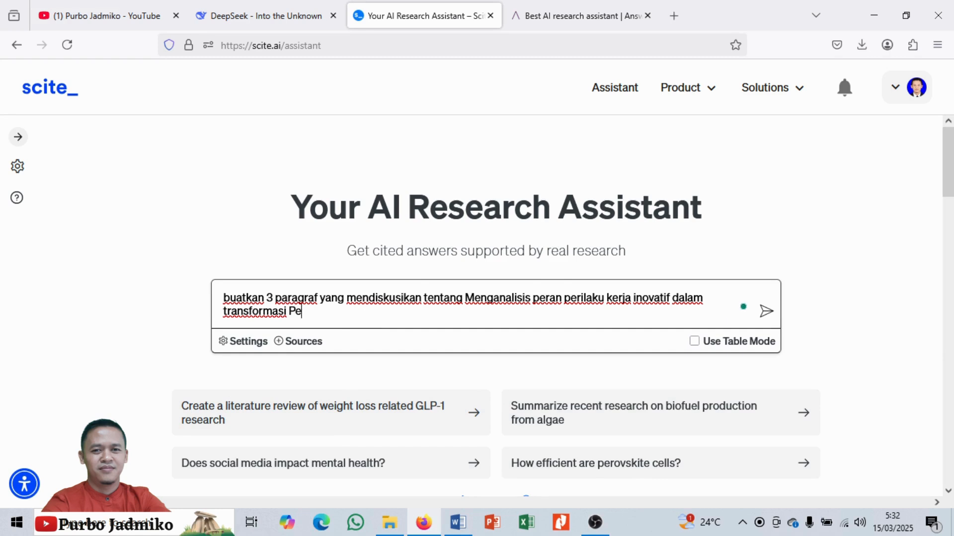
text(rguruan tinggi s)
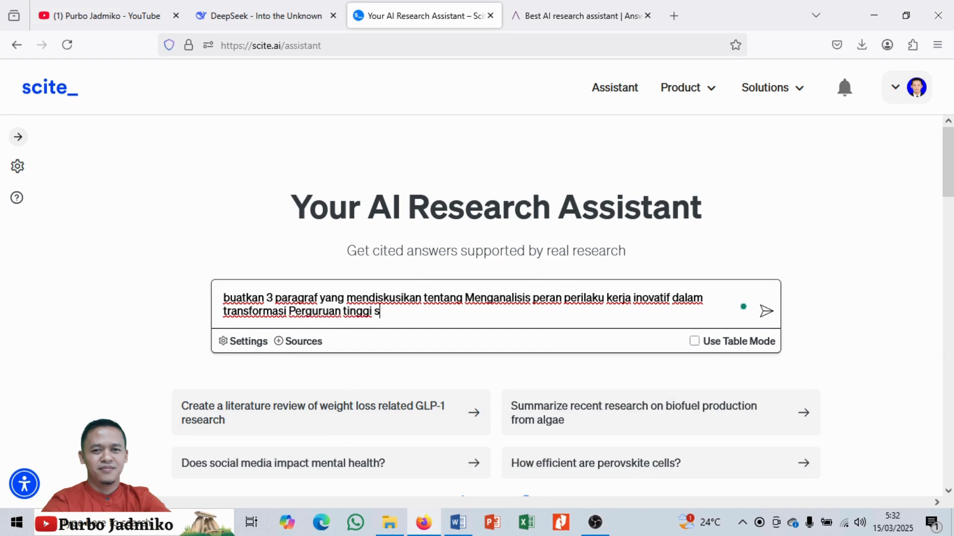
text(wasta, buatkan)
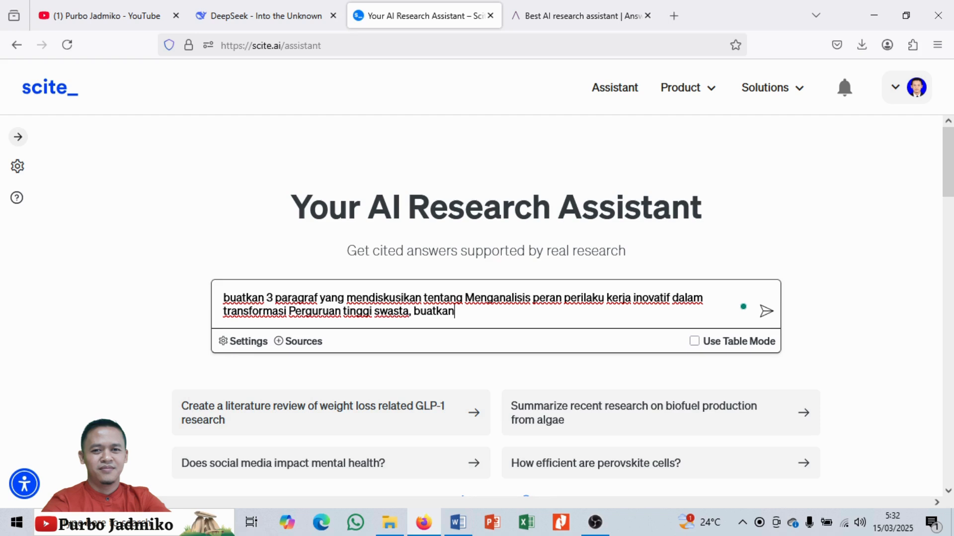
- Finish the question with "diskusi penelitian empiris yang telah dilakukan" and submit it to the Assistant
text( diskusi pe)
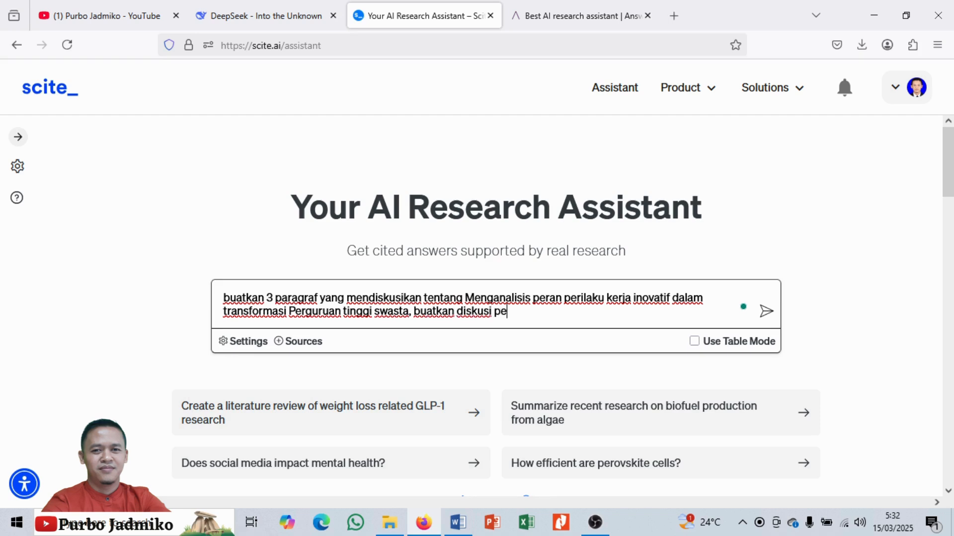
text(nelitian e)
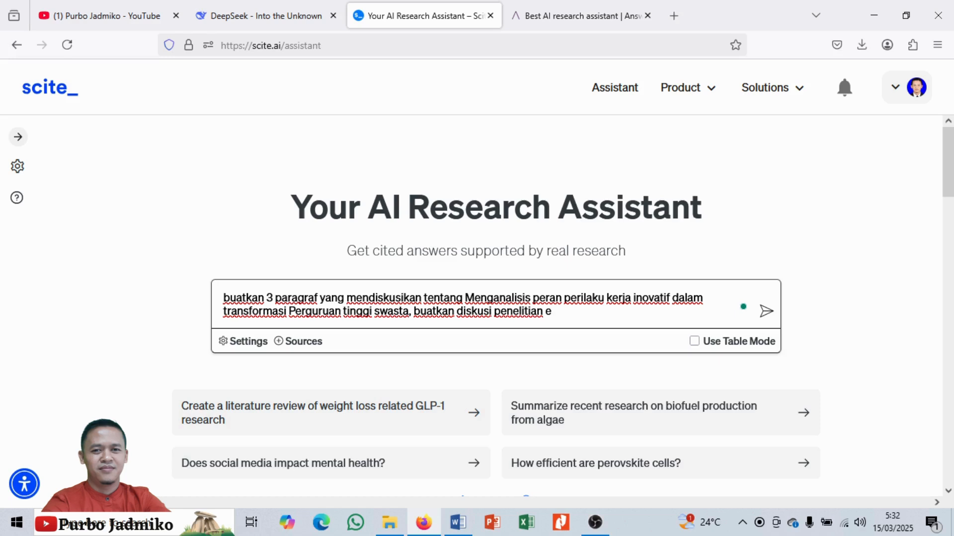
text(mpiris yan)
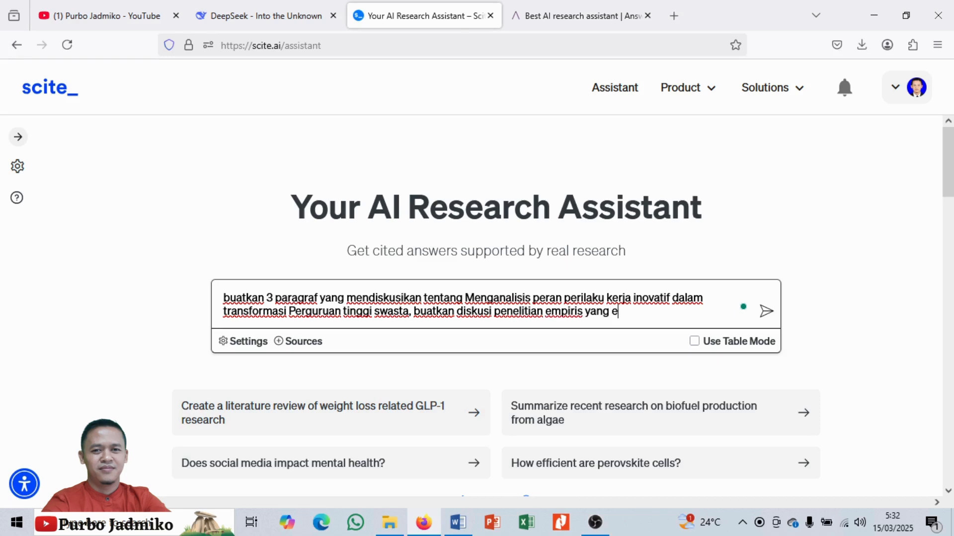
text(g tela)
key(BackSpace)
key(BackSpace)
key(BackSpace)
text(telah dilakukan)
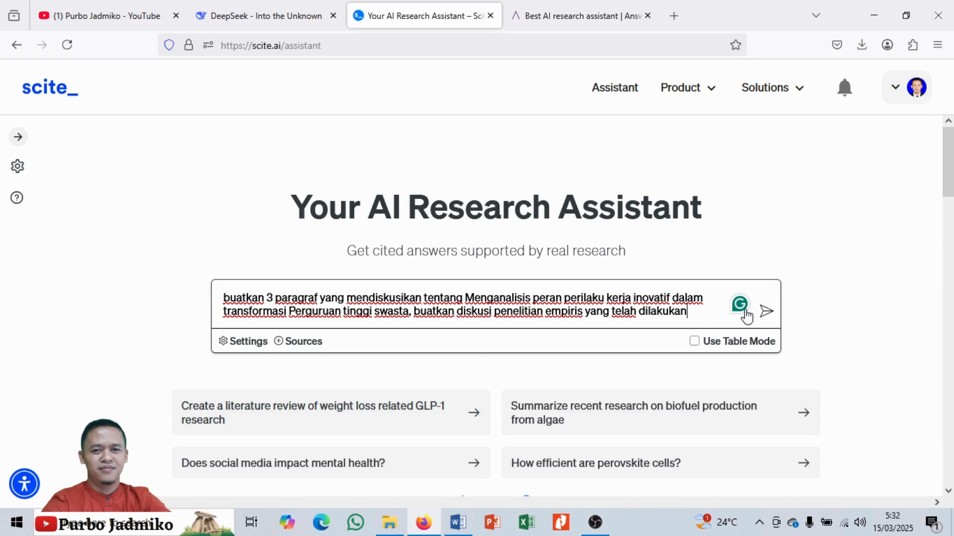
click(771, 314)
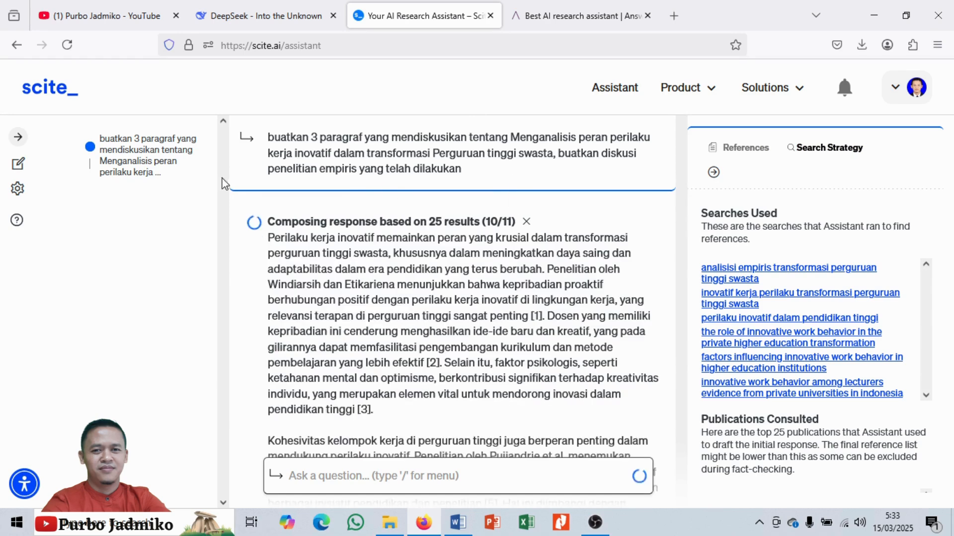
click(17, 189)
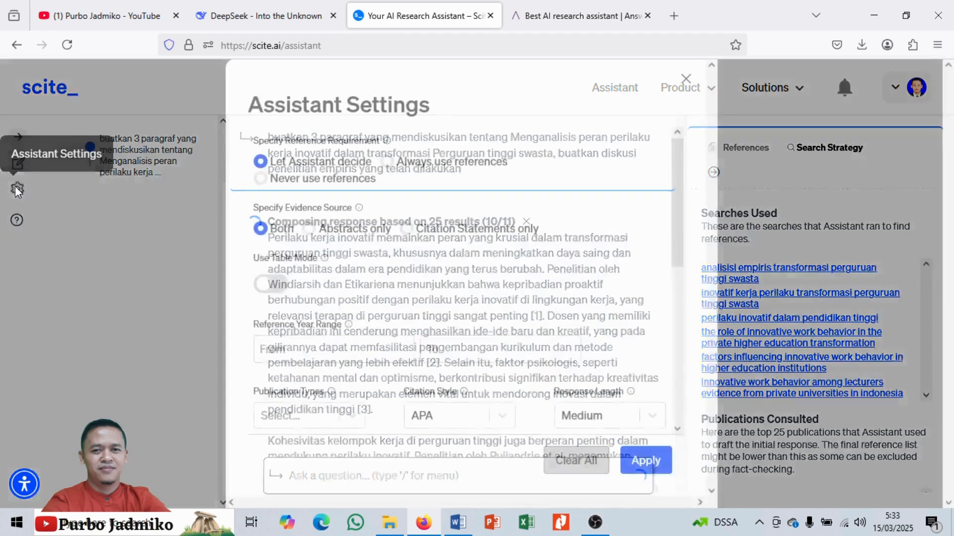
click(309, 351)
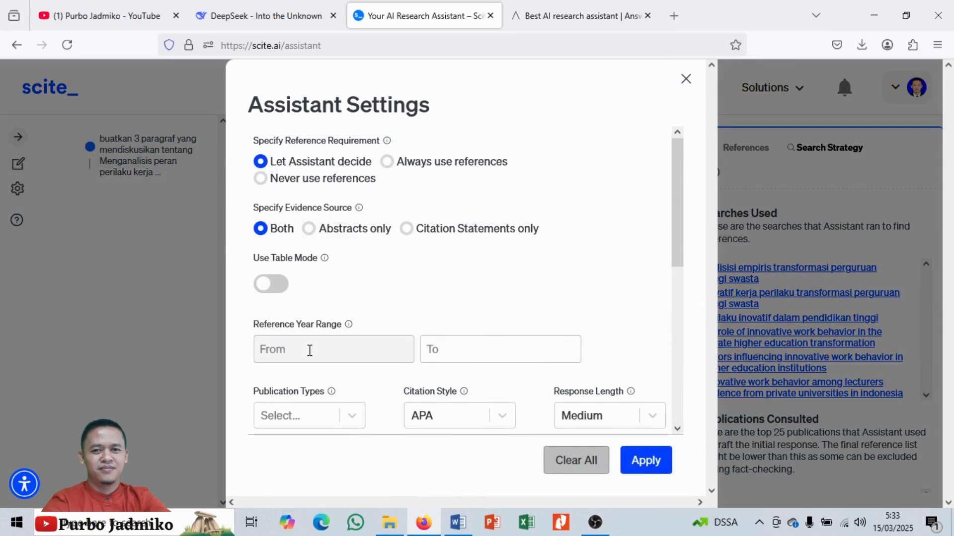
text(2020)
click(544, 349)
text(20)
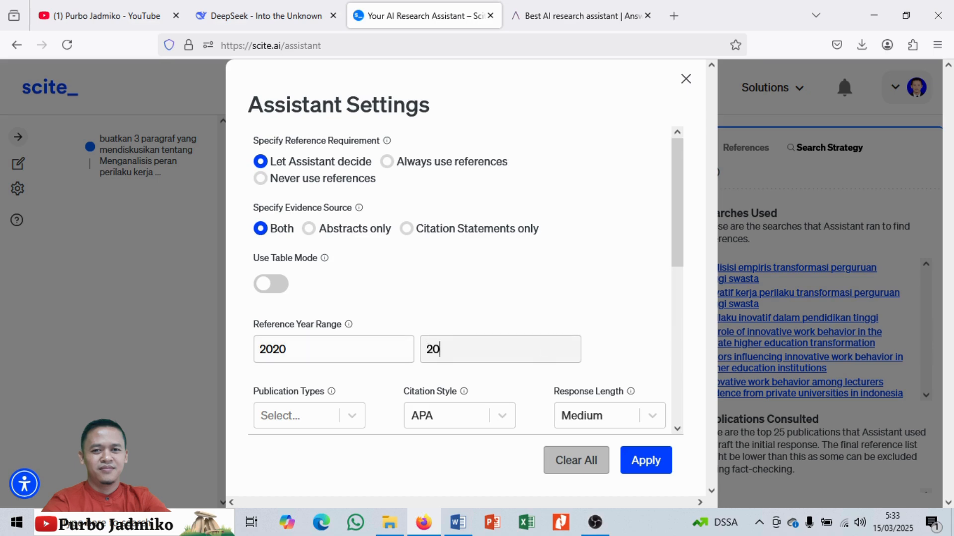
click(146, 168)
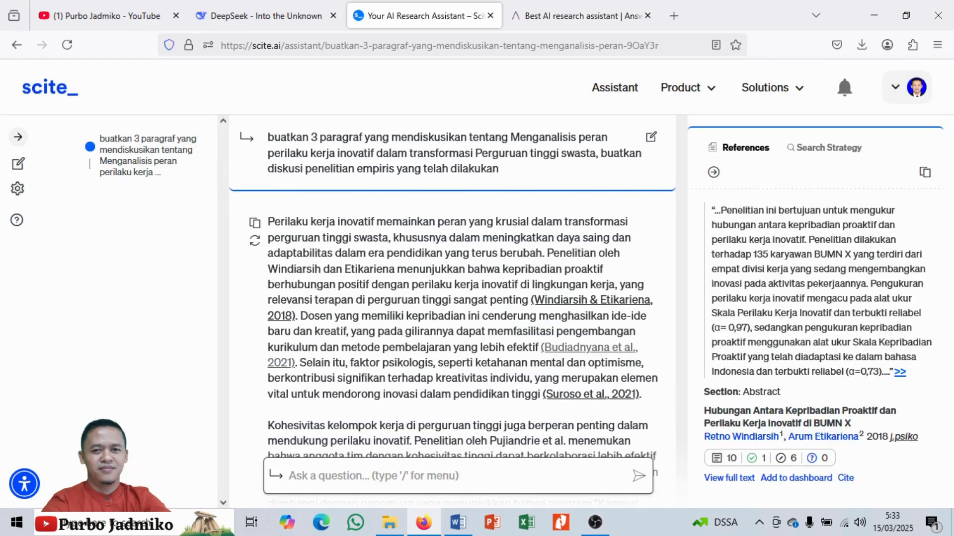
- Set the reference year range in the Assistant settings from 2020 to 2025
click(17, 188)
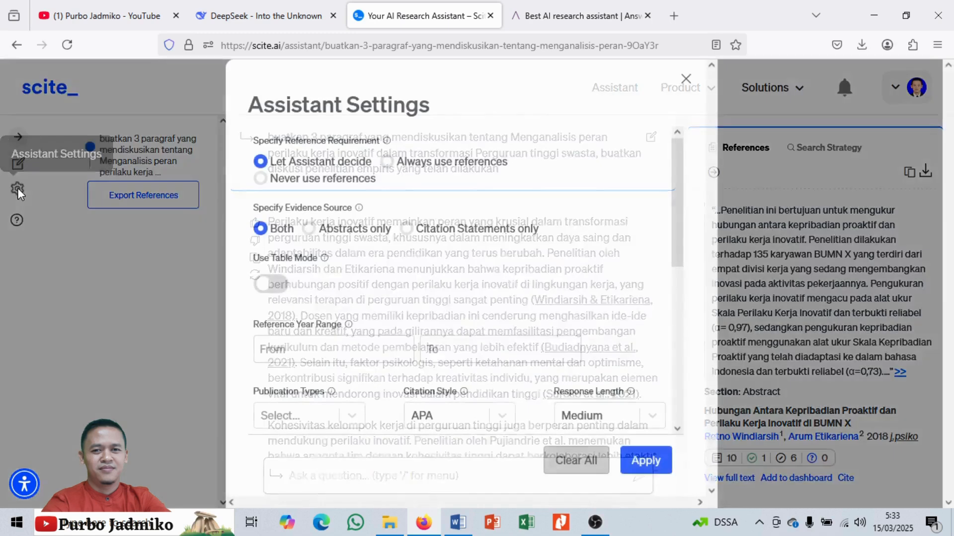
click(300, 345)
text(2)
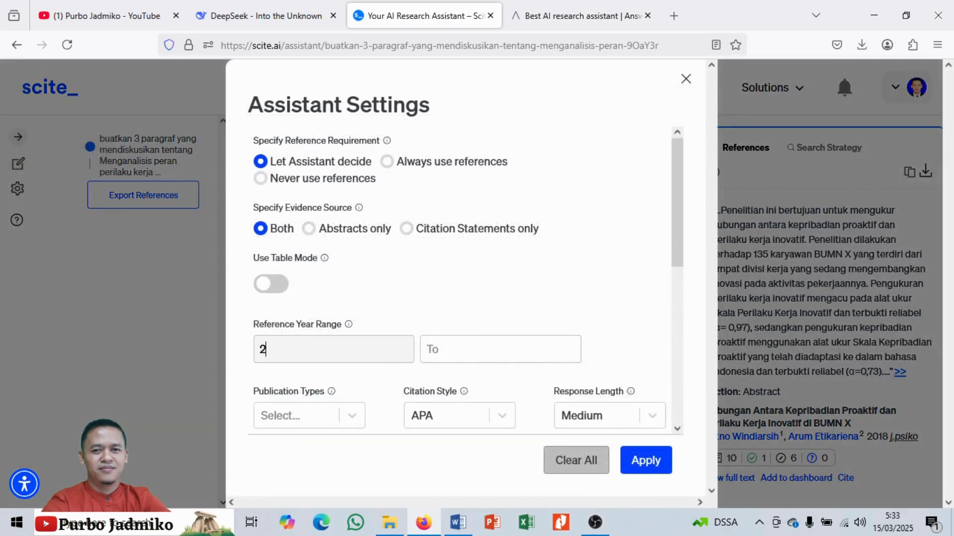
text(020)
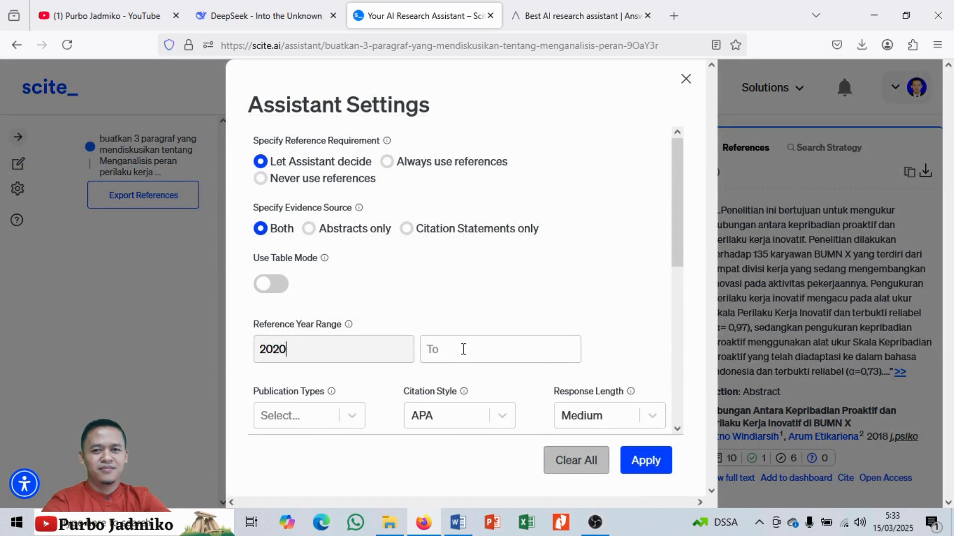
click(462, 348)
text(2025)
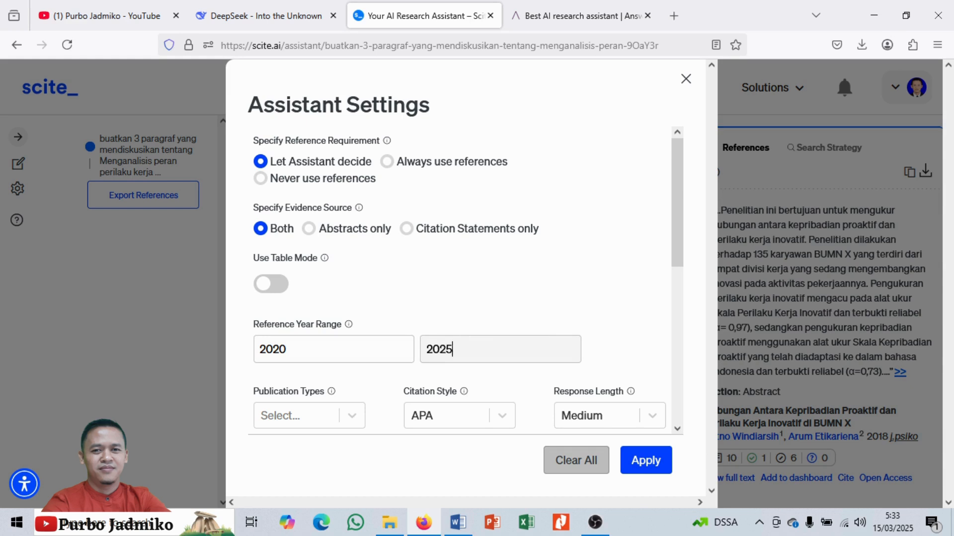
- Set the Assistant's reference ranking to Citations
scroll(476, 336, down, 3)
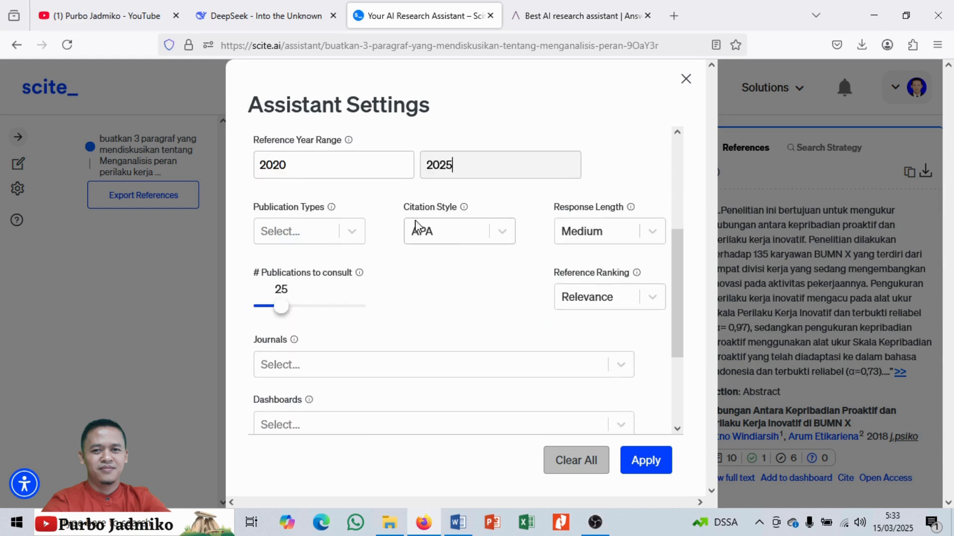
click(652, 299)
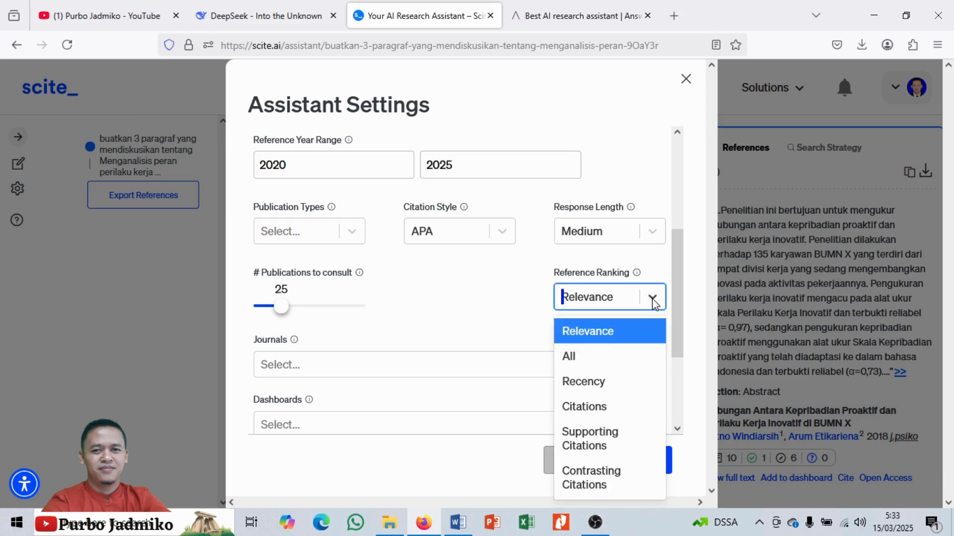
click(587, 406)
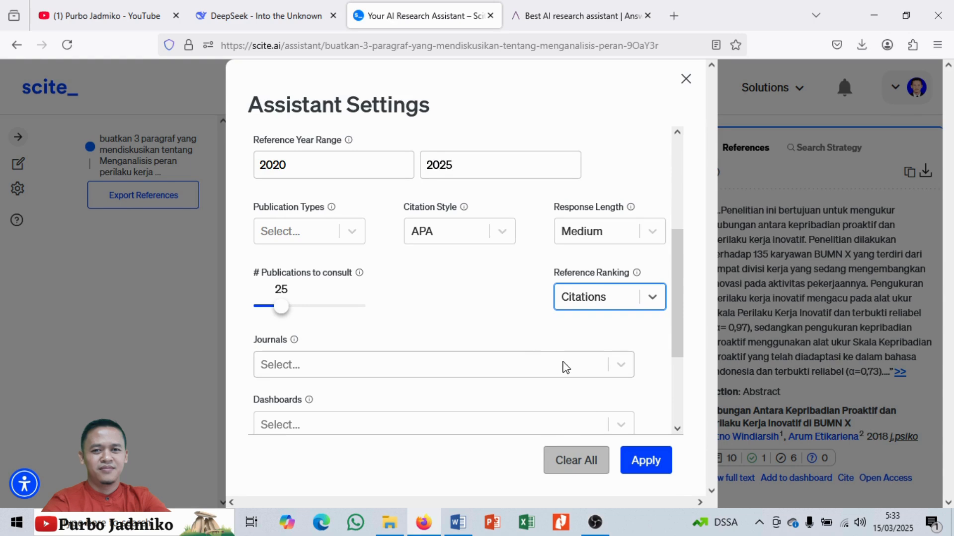
click(341, 369)
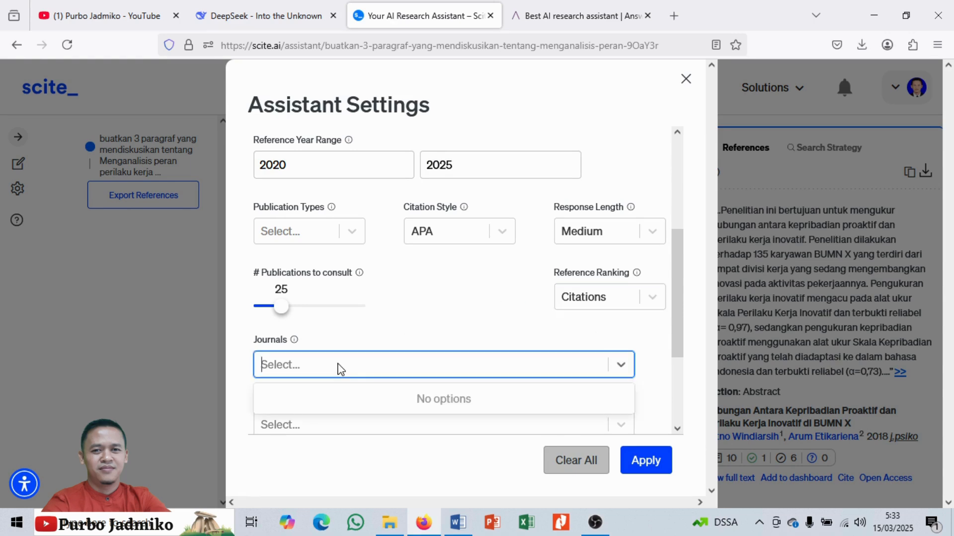
text(business)
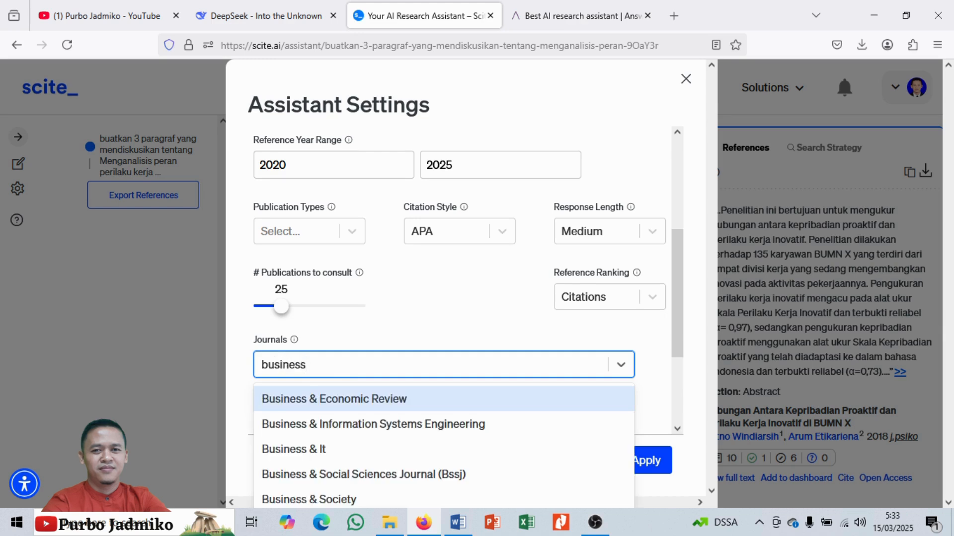
text( review)
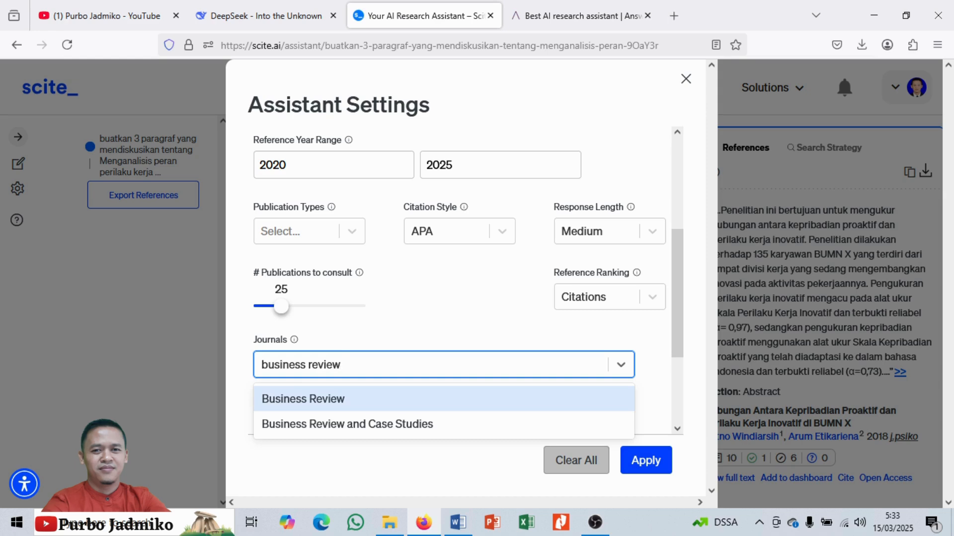
key(BackSpace)
key(BackSpace)
key(BackSpace)
key(BackSpace)
key(BackSpace)
key(BackSpace)
key(BackSpace)
key(BackSpace)
key(BackSpace)
key(BackSpace)
key(BackSpace)
key(BackSpace)
key(BackSpace)
key(BackSpace)
key(BackSpace)
text(e)
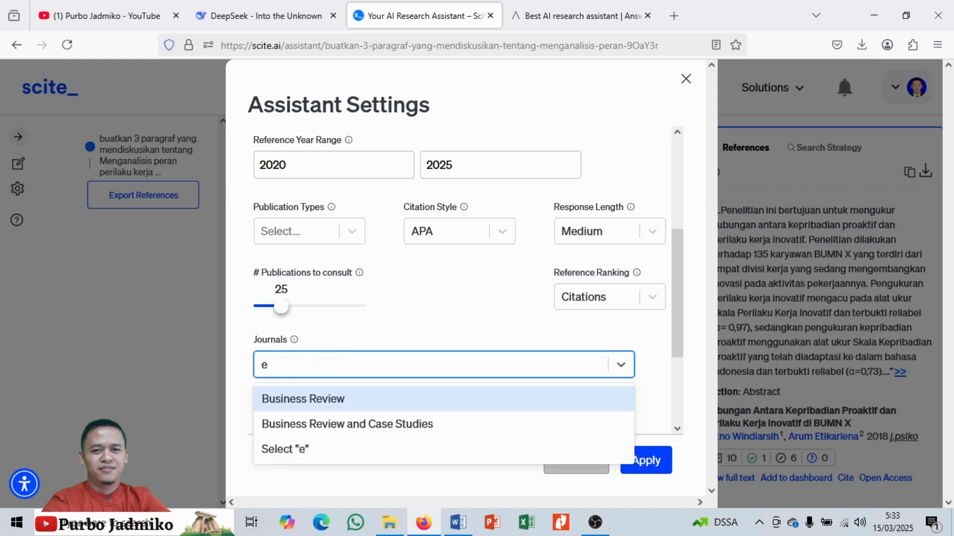
key(BackSpace)
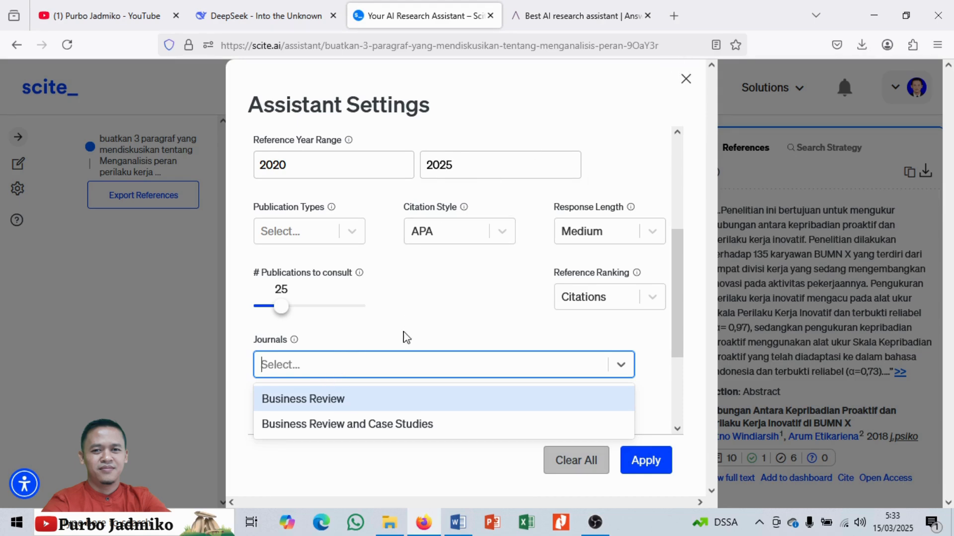
- Search the web in a new browser tab for "business review scimago"
click(674, 16)
click(639, 44)
text(bus)
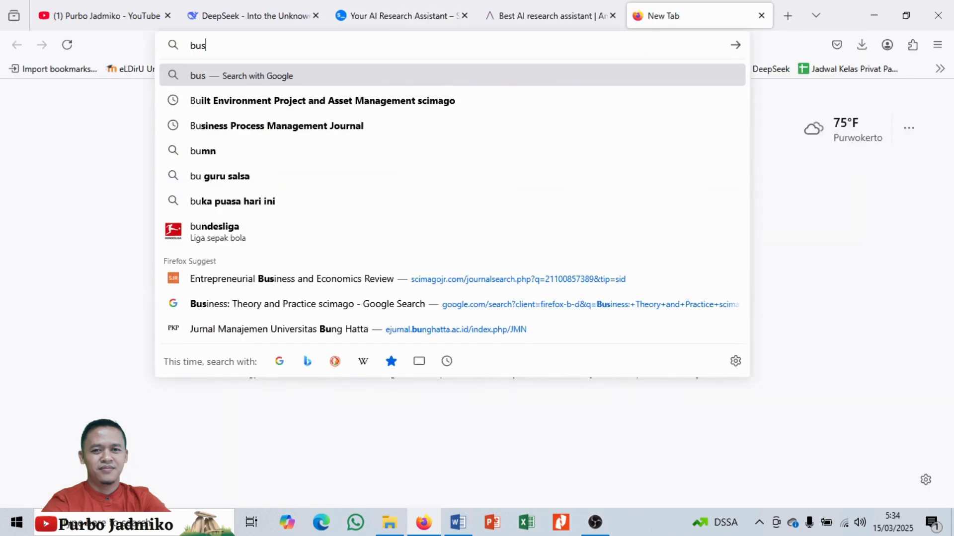
text(iness review sic)
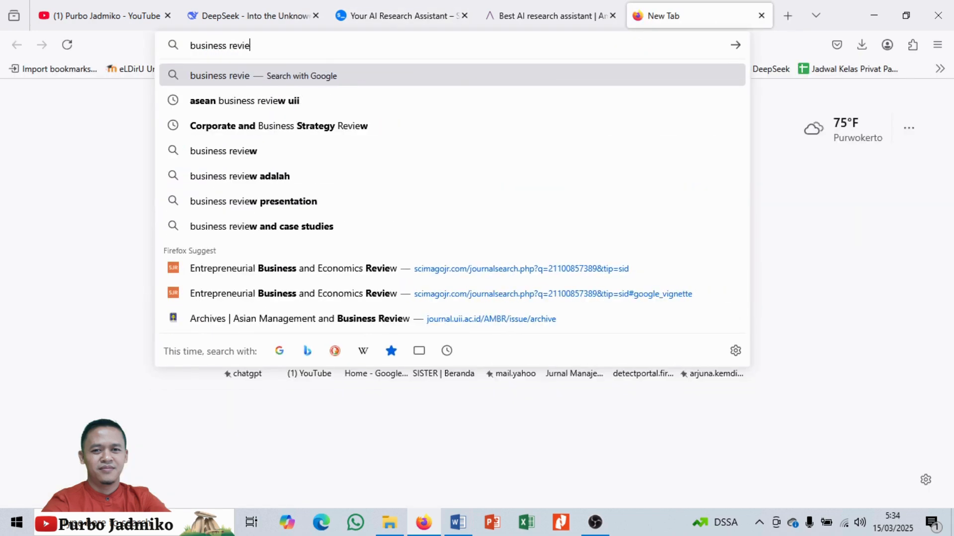
key(BackSpace)
key(BackSpace)
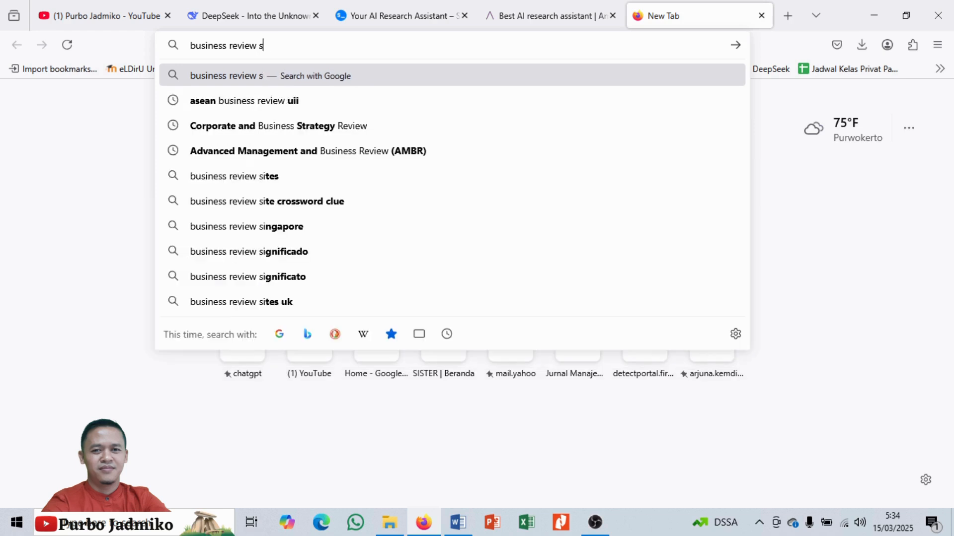
text(cimago)
key(Return)
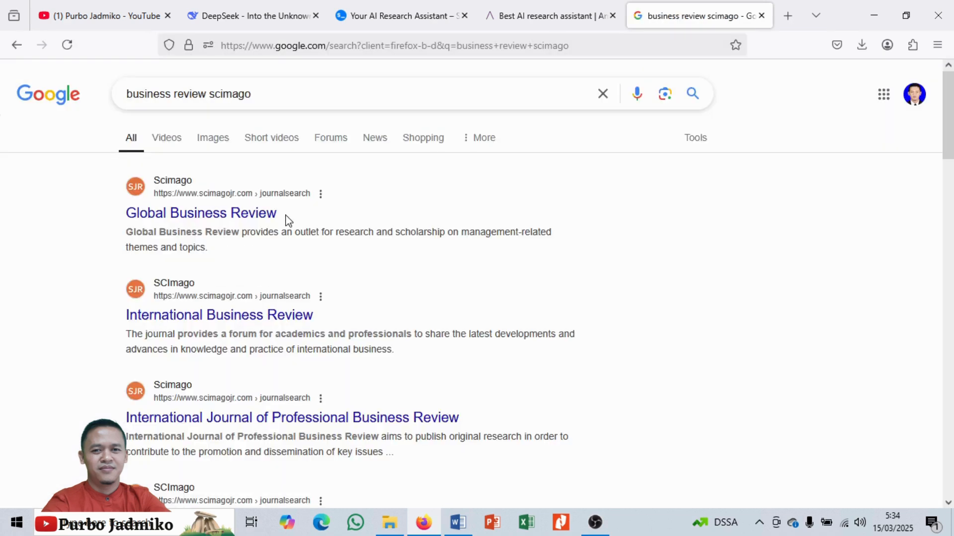
- Return to the scite Assistant settings and add International Business Review to the journals filter
click(403, 19)
text(inte)
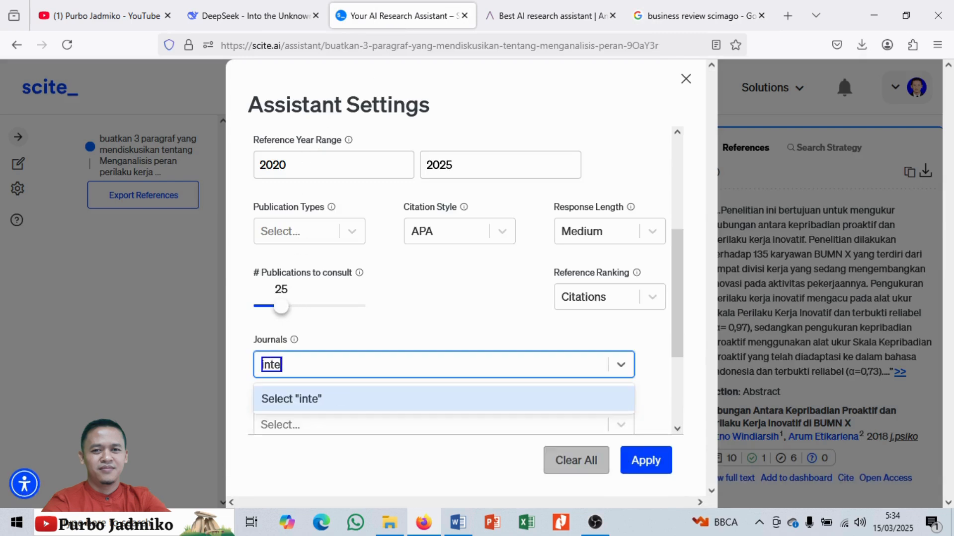
text(rnational busin)
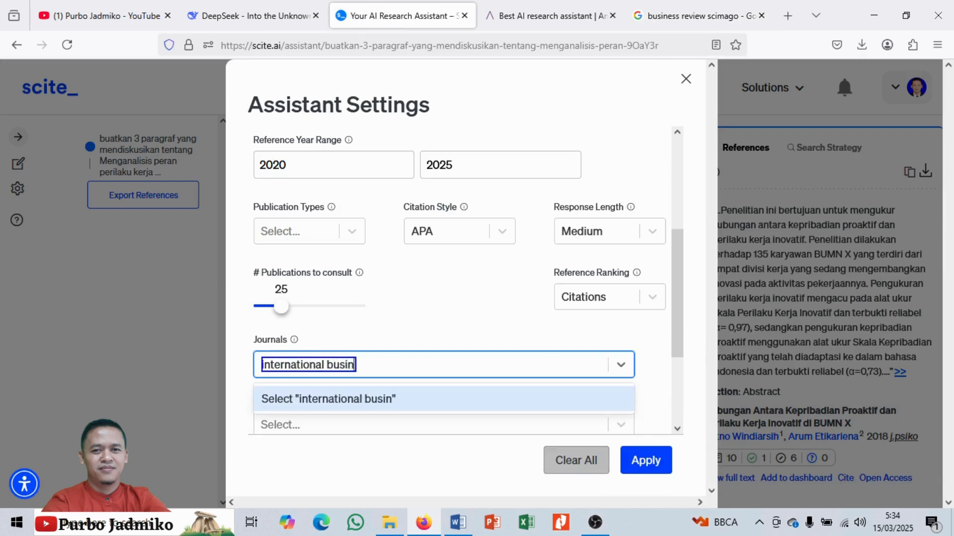
text(ess review)
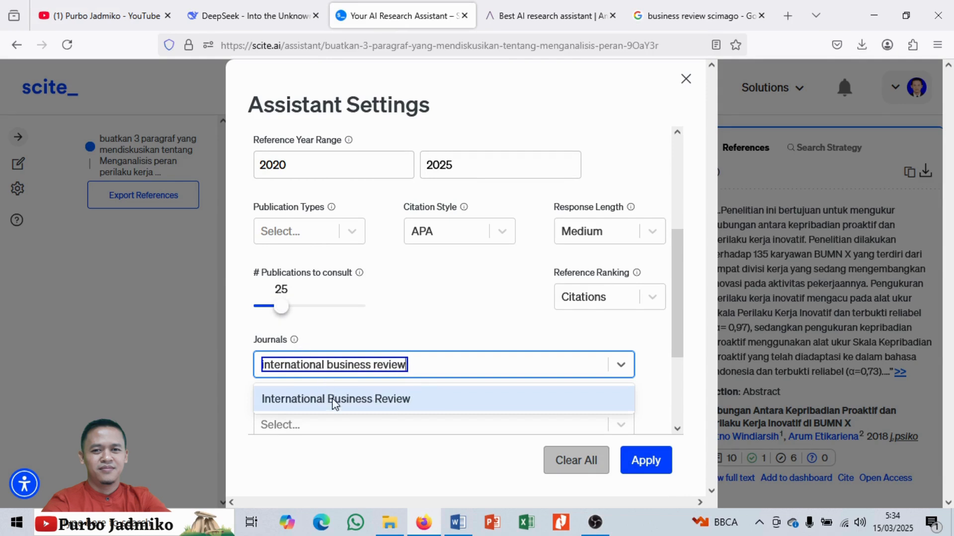
click(331, 399)
- Open the Scimago page of International Business Review from the search results and examine its journal profile and charts
click(668, 14)
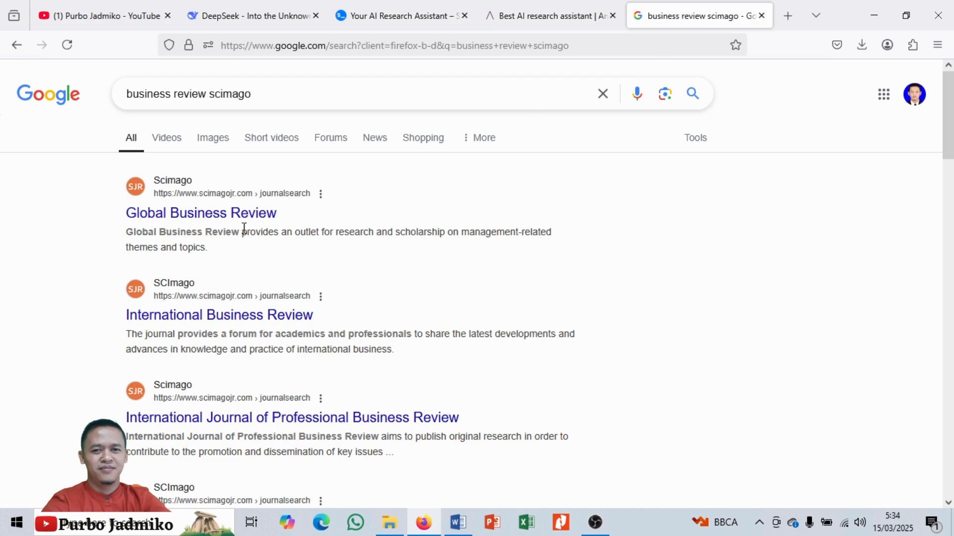
click(244, 318)
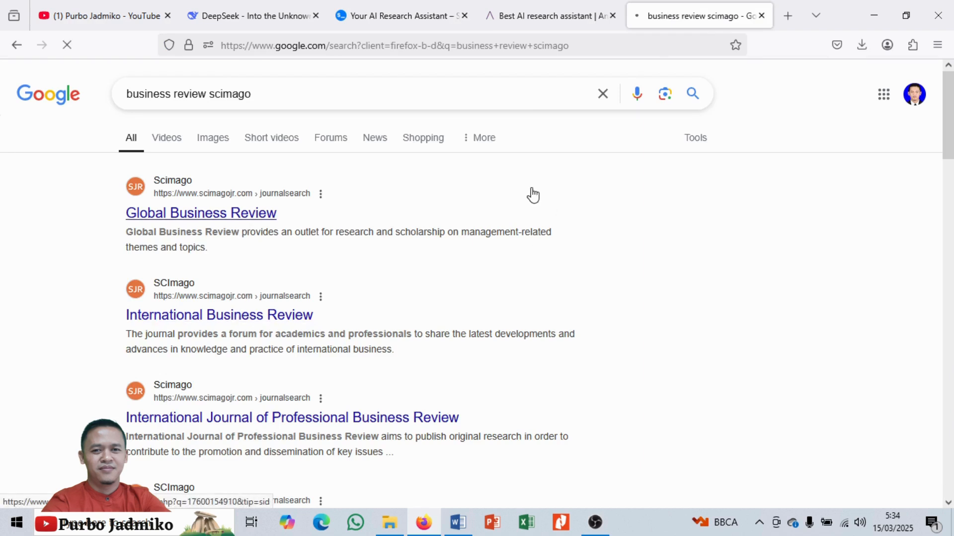
scroll(536, 173, down, 4)
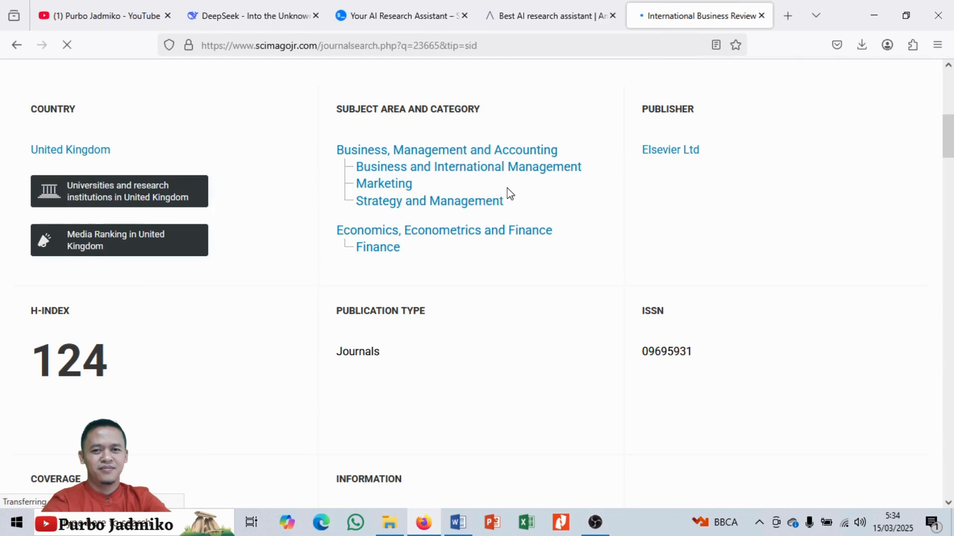
scroll(510, 194, down, 10)
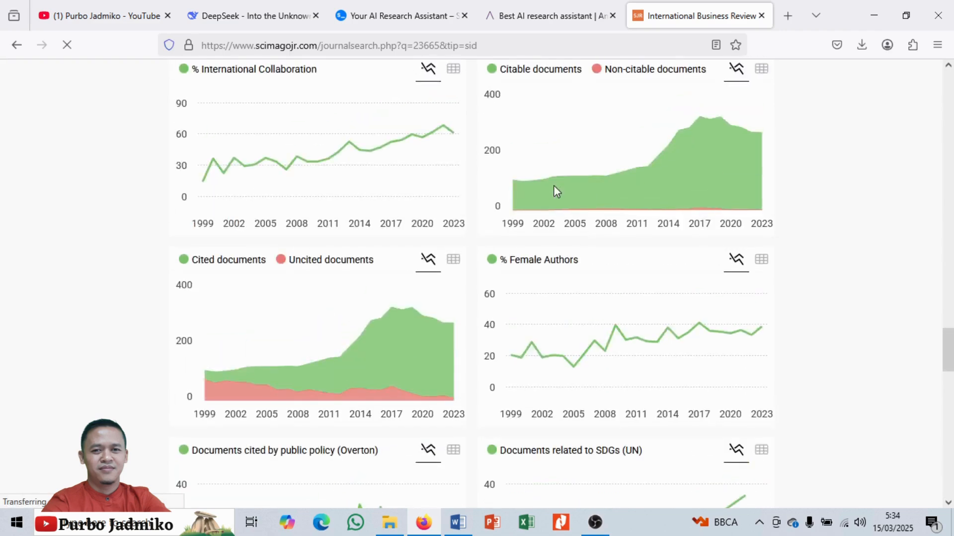
- Return to scite and apply the changed Assistant settings, keeping the existing answer open
click(397, 16)
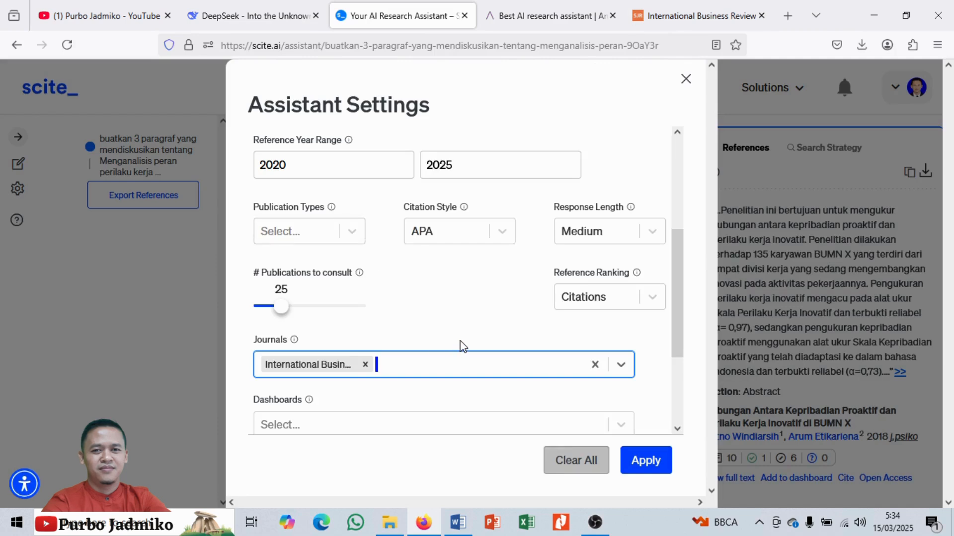
click(642, 466)
mouse_move(541, 304)
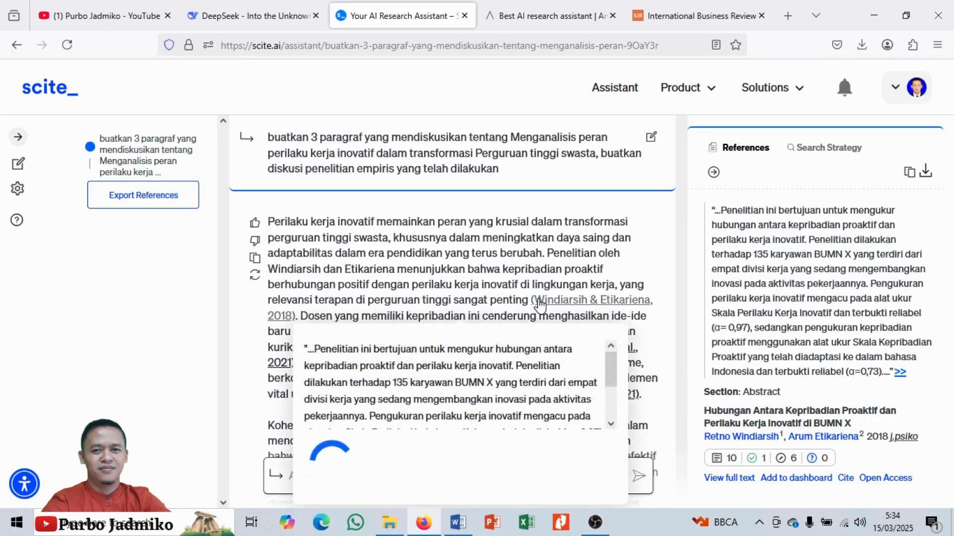
scroll(528, 266, down, 5)
scroll(524, 249, up, 5)
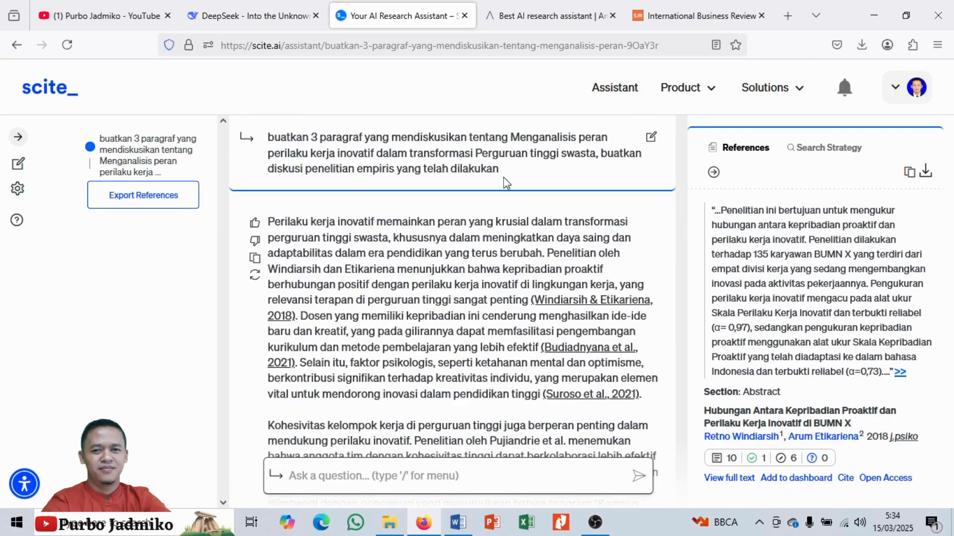
- Copy the earlier question about perilaku kerja inovatif in private universities and submit it to the Assistant again
drag(504, 179, 268, 134)
key(ctrl+c)
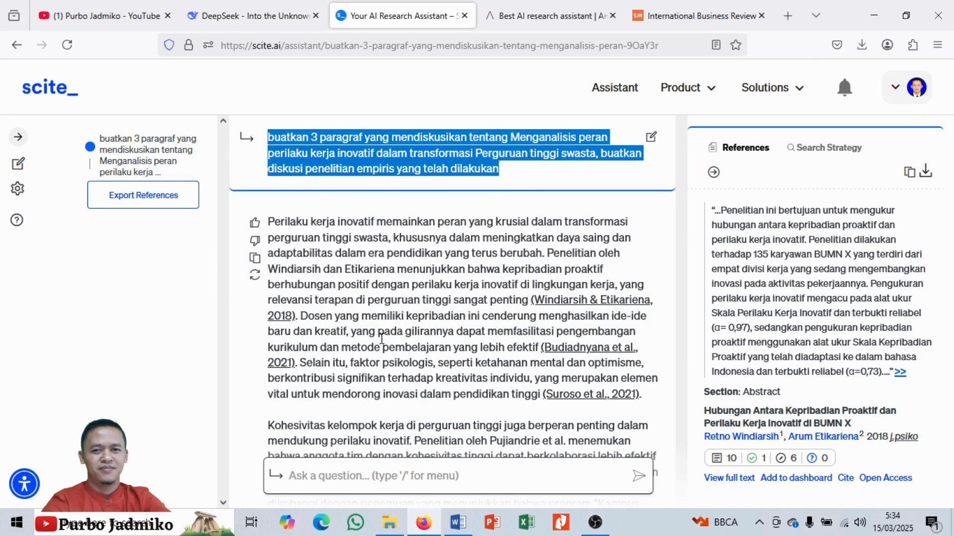
click(362, 474)
key(ctrl+v)
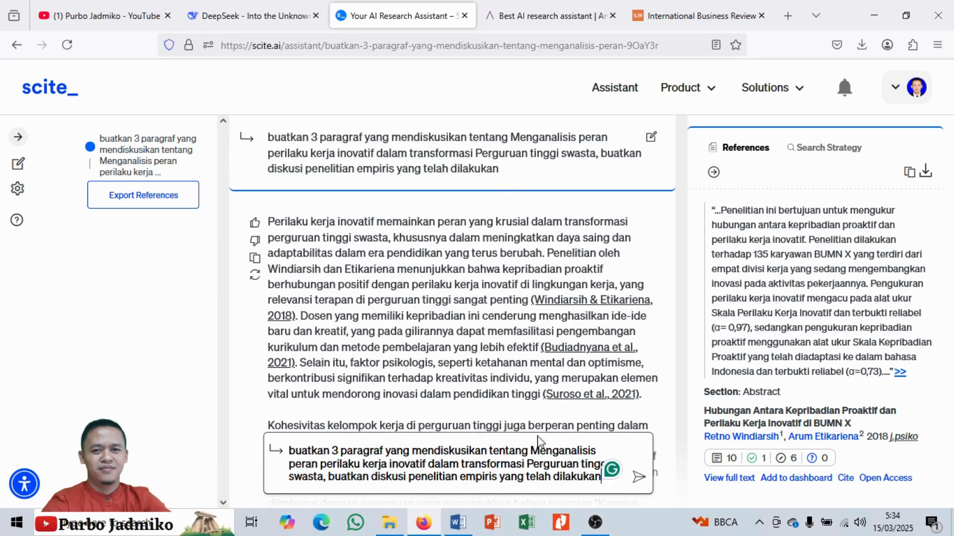
click(638, 477)
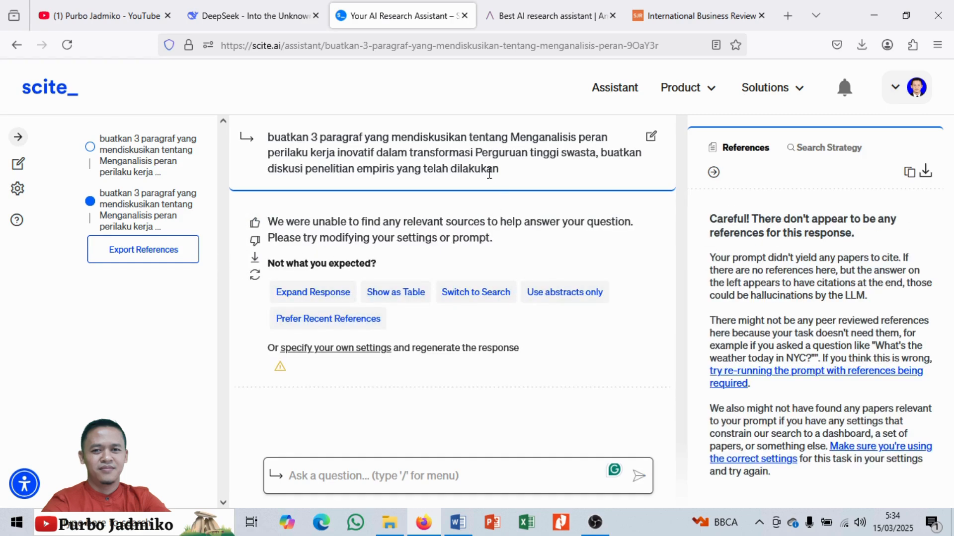
- Reopen the Assistant settings and add Business & Economic Review to the journals filter
click(18, 189)
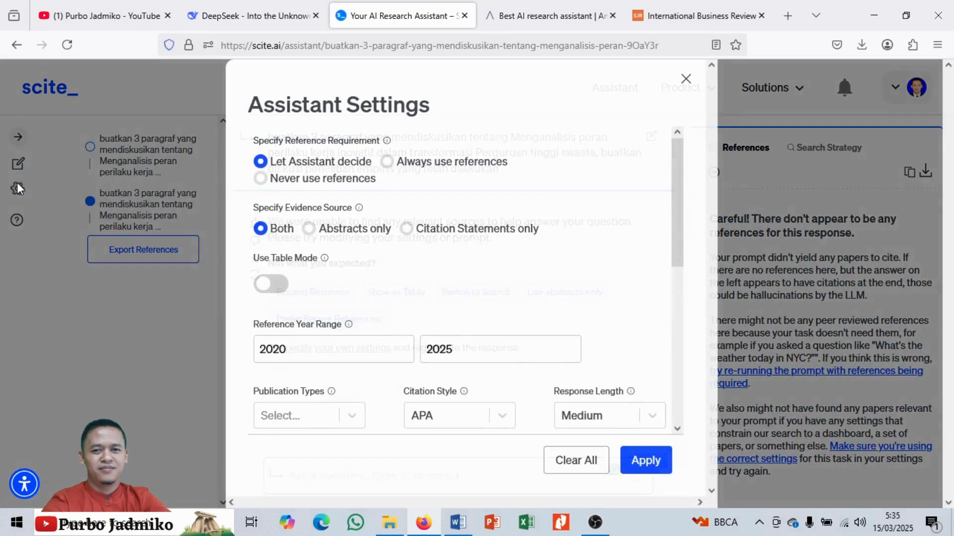
scroll(321, 324, down, 1)
scroll(321, 324, down, 5)
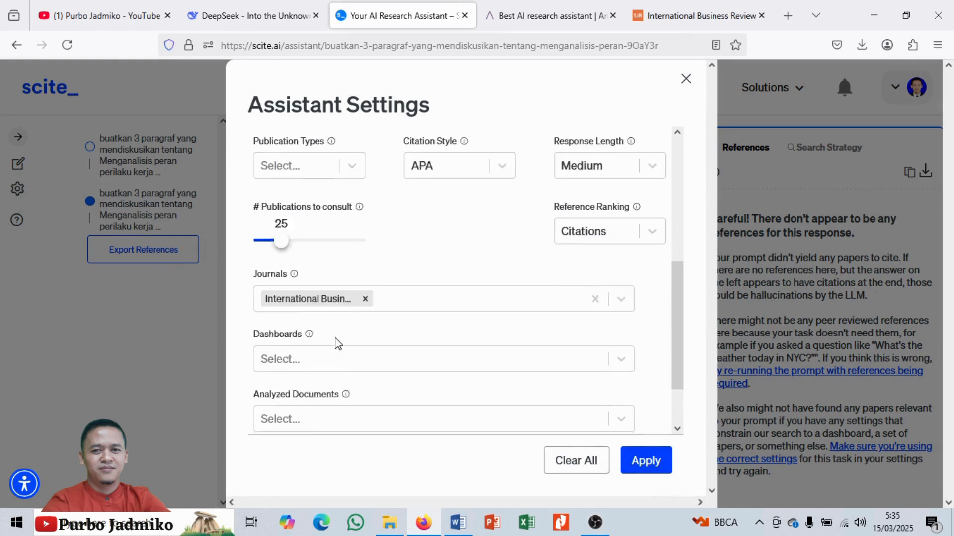
click(441, 276)
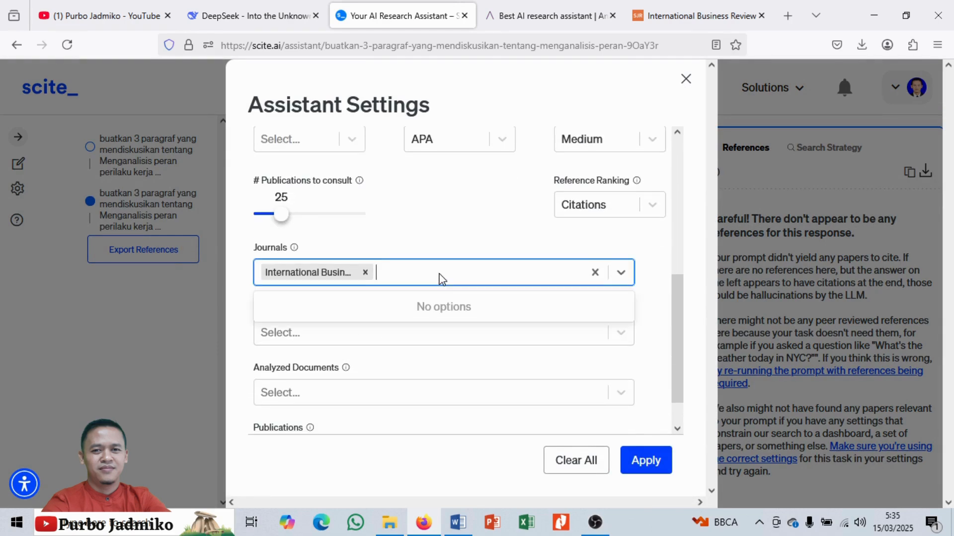
text(busniess)
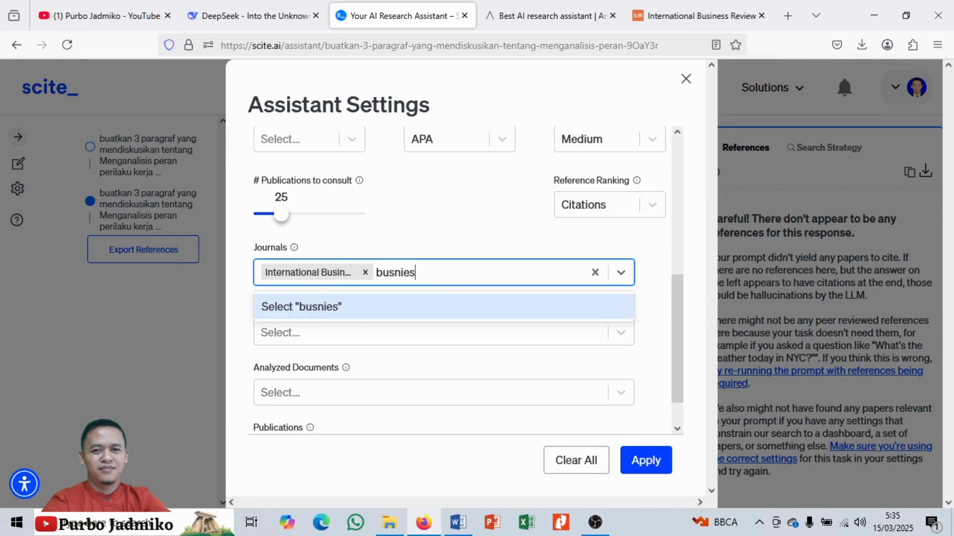
key(BackSpace)
key(BackSpace)
key(BackSpace)
text(ness)
key(BackSpace)
key(BackSpace)
key(BackSpace)
key(BackSpace)
key(BackSpace)
key(BackSpace)
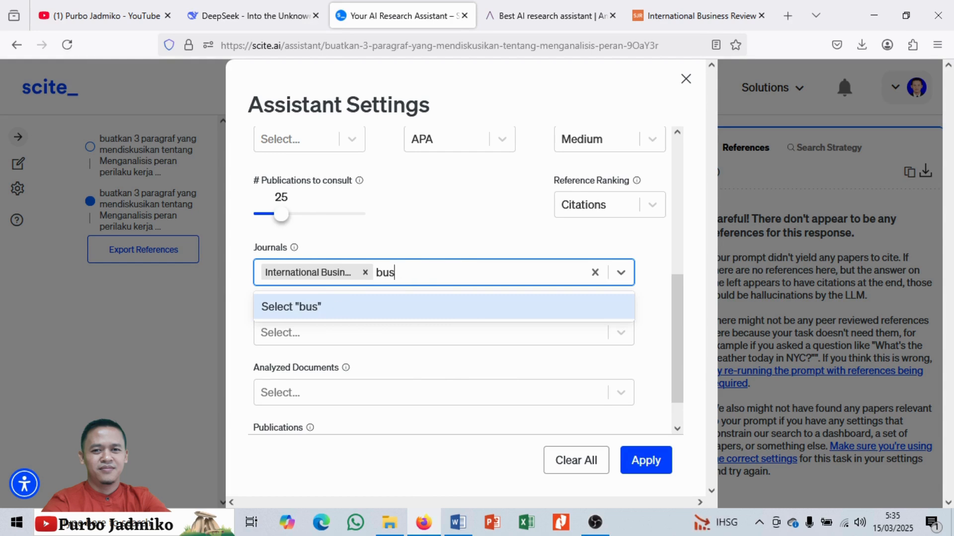
text(iness)
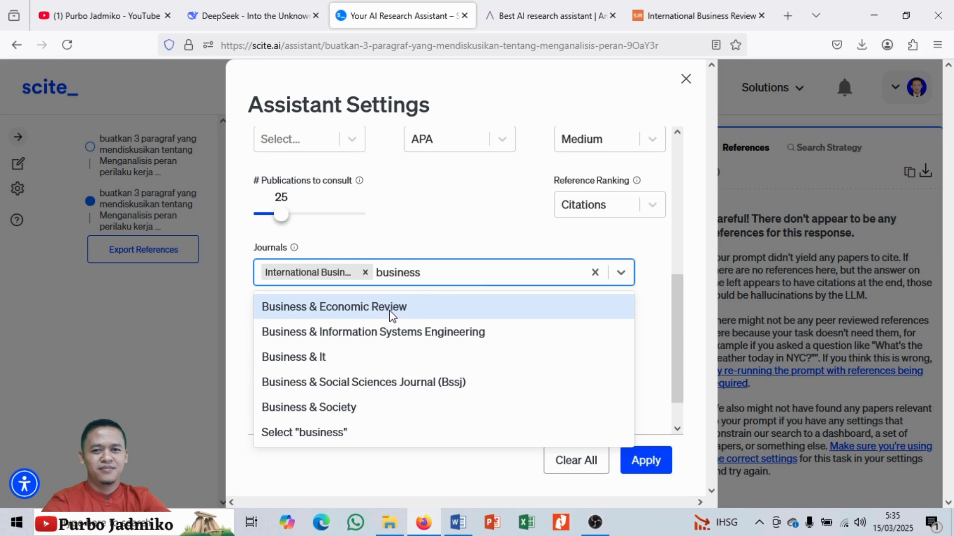
click(393, 313)
- Search the web for "business and economic review" in the tab holding the Scimago journal page
click(695, 15)
click(606, 44)
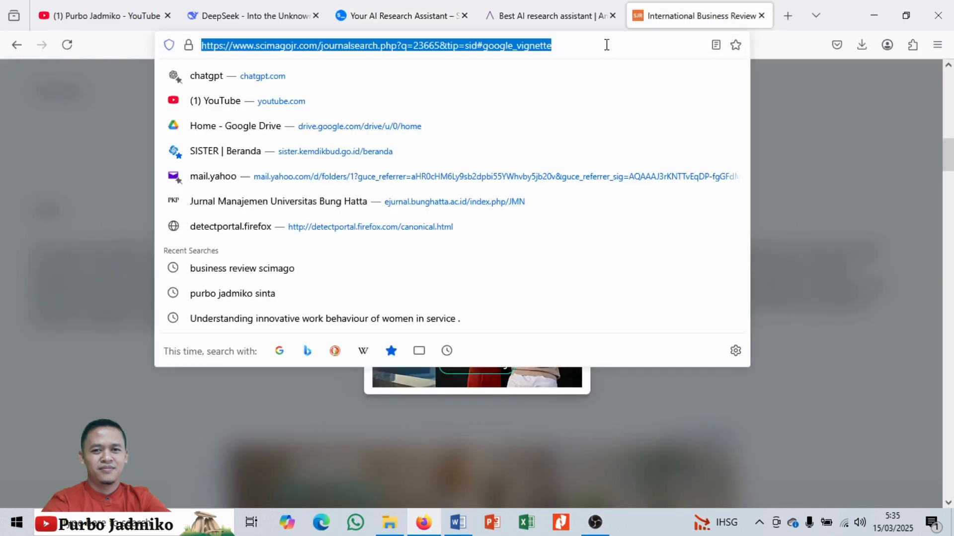
text(business)
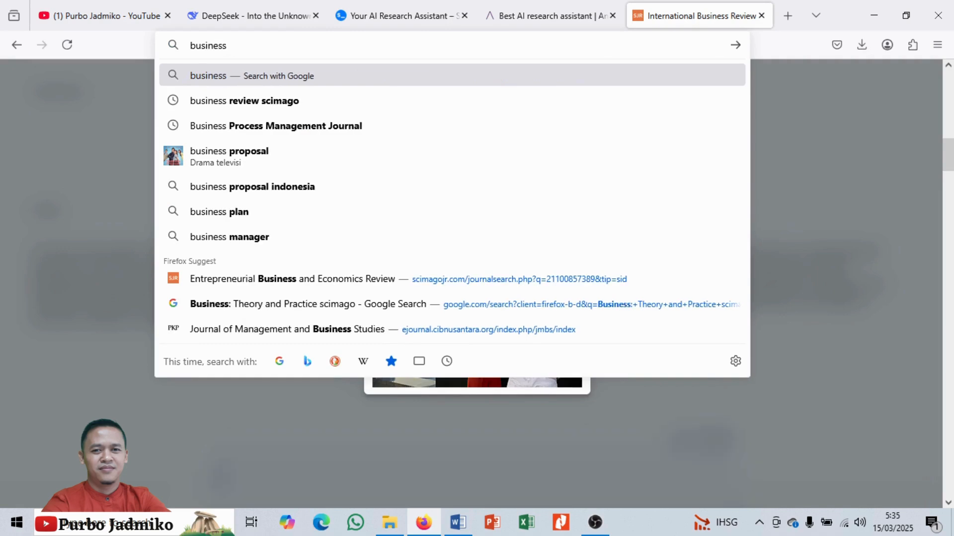
text( and econo)
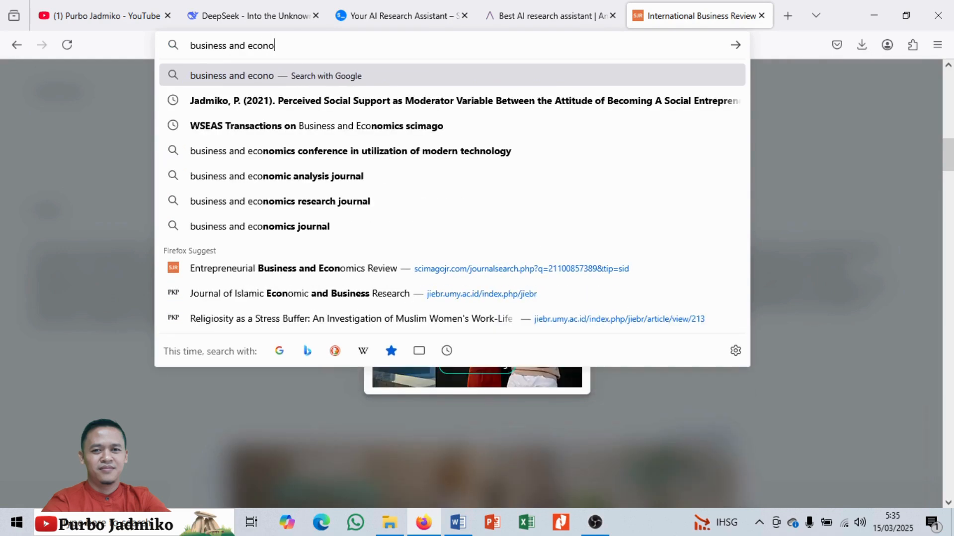
text(mic review)
key(Return)
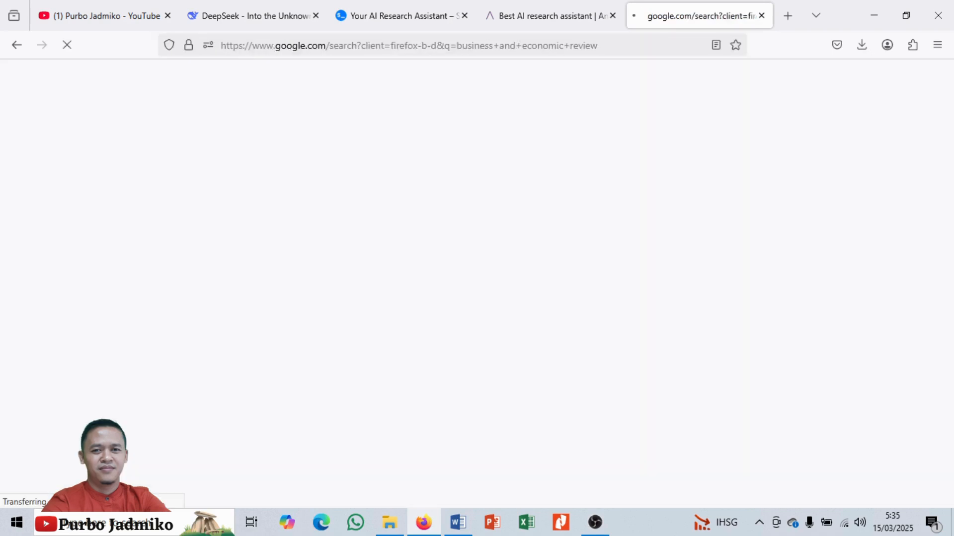
- Extend the web search to "business and economic review scimago" and examine the Economics and Business Review journal's quartiles on its Scimago page
click(347, 103)
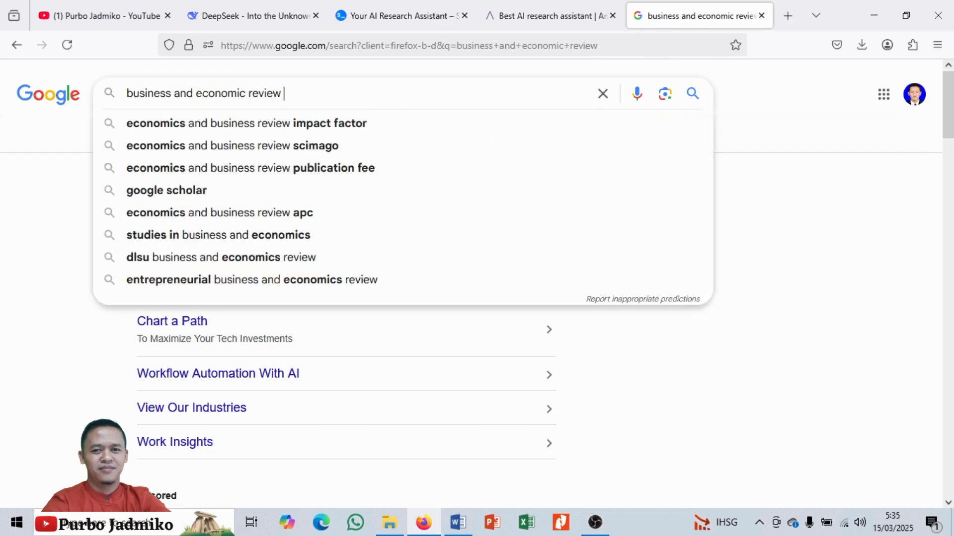
text(scimago)
key(Return)
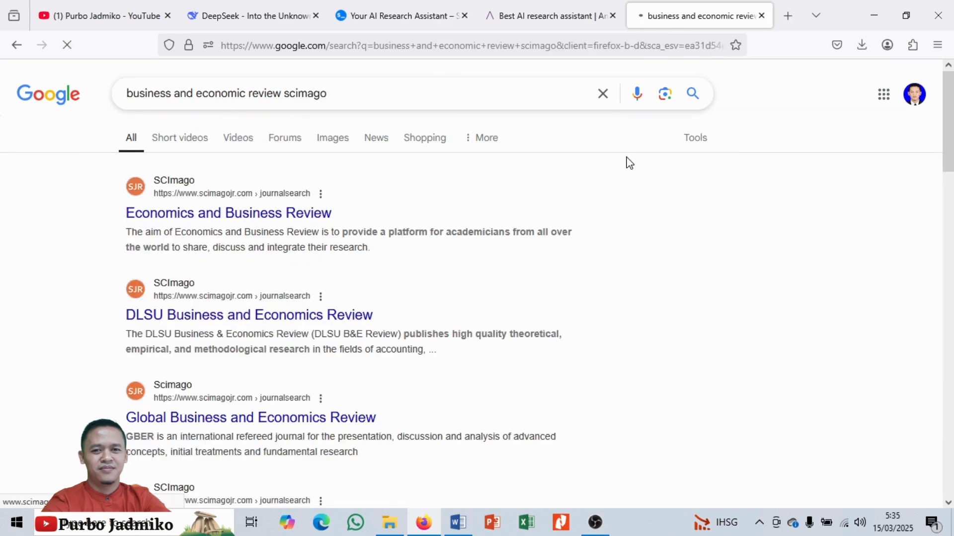
scroll(630, 139, down, 8)
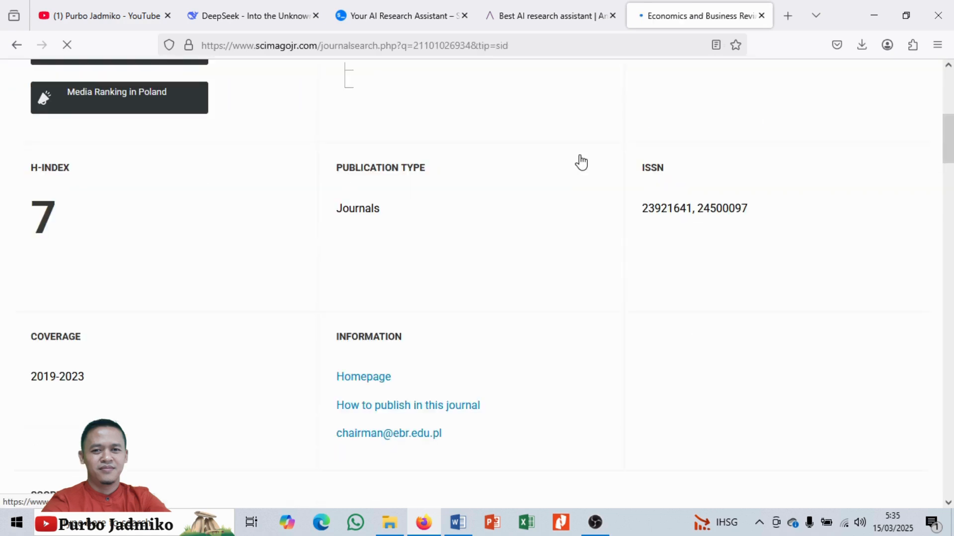
scroll(580, 161, down, 10)
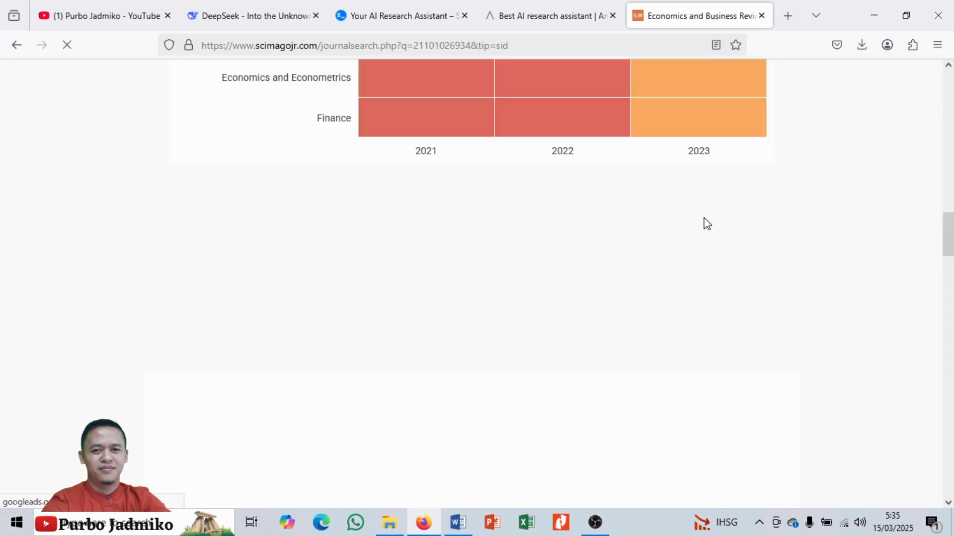
scroll(646, 184, up, 5)
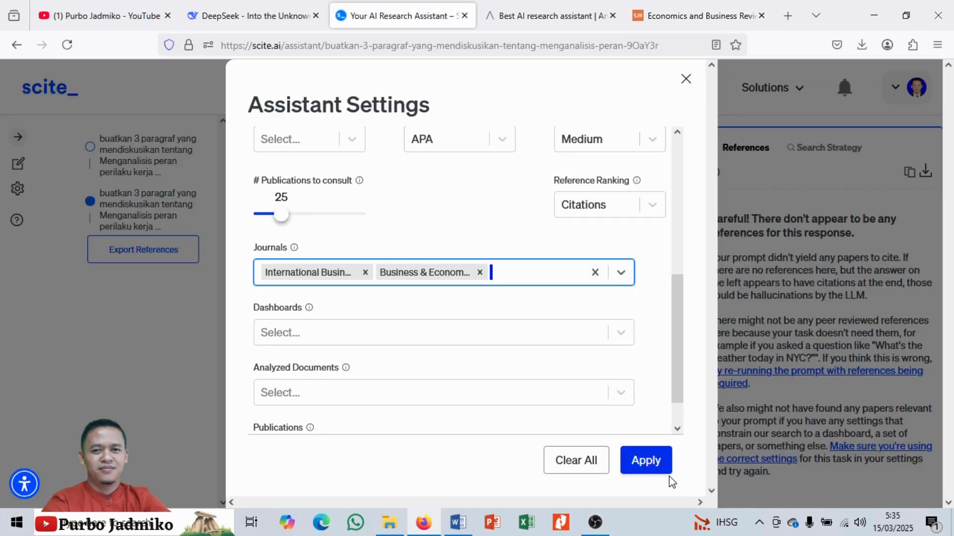
- Return to scite, apply the Assistant settings with both journals, and resubmit the earlier question about perilaku kerja inovatif in private universities
click(660, 466)
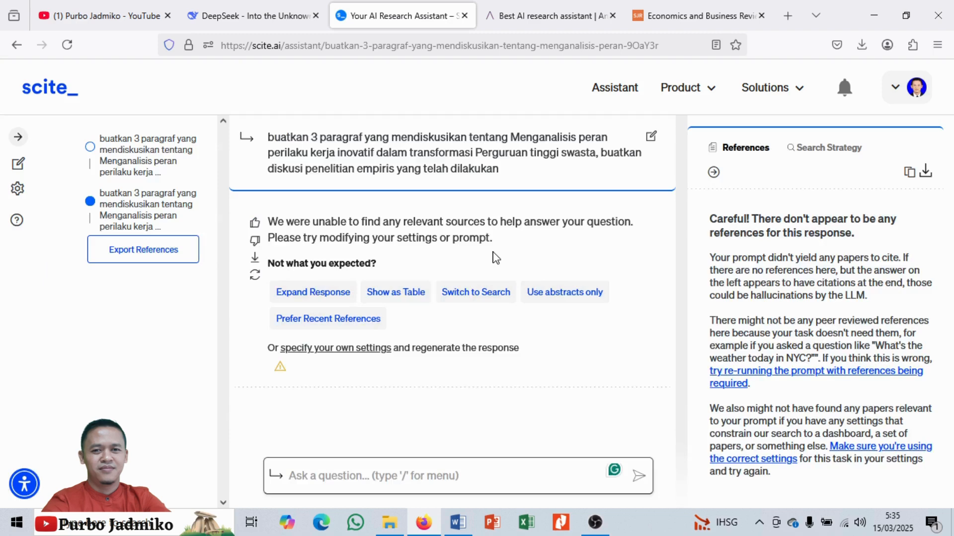
click(651, 136)
drag(575, 163, 265, 122)
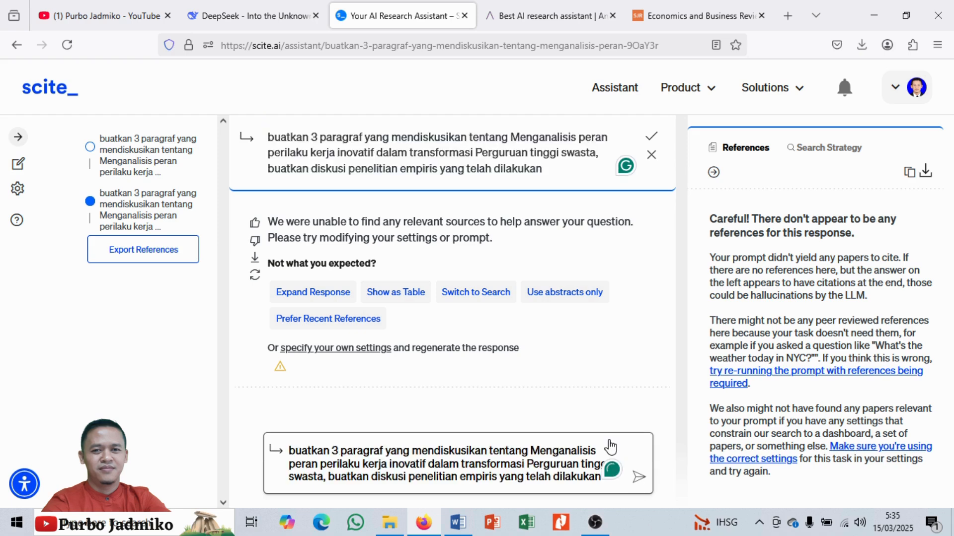
key(Return)
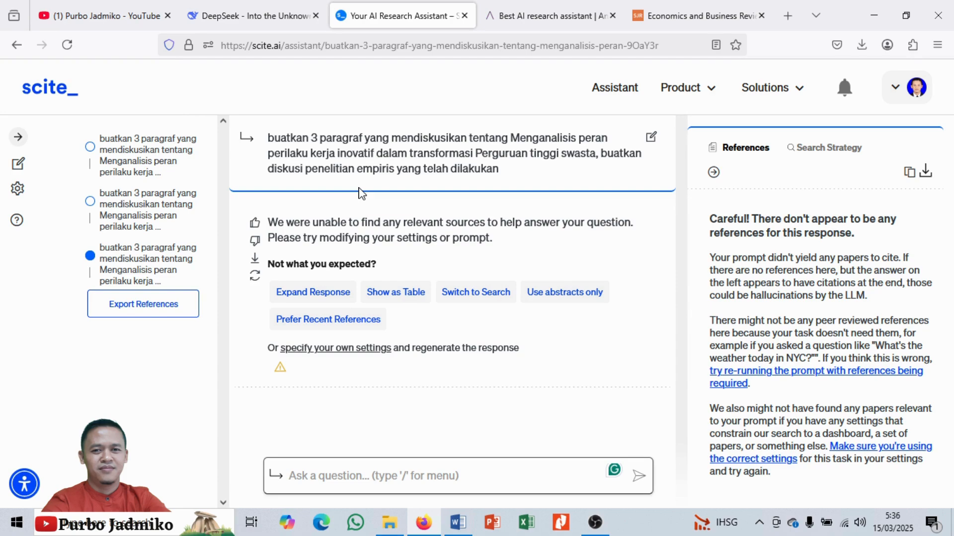
- Review the earlier questions and answers in the Assistant thread and compare them with the latest response
scroll(432, 221, up, 10)
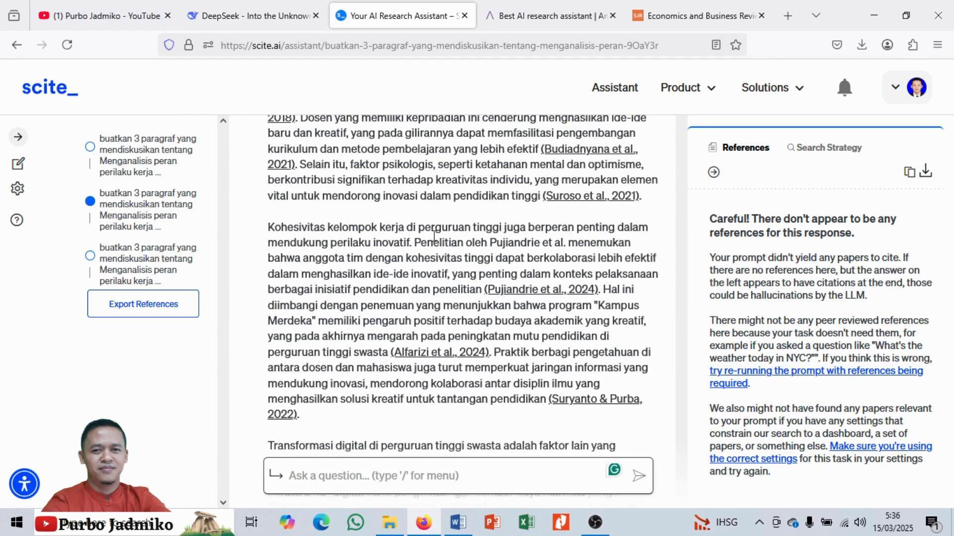
scroll(435, 237, up, 4)
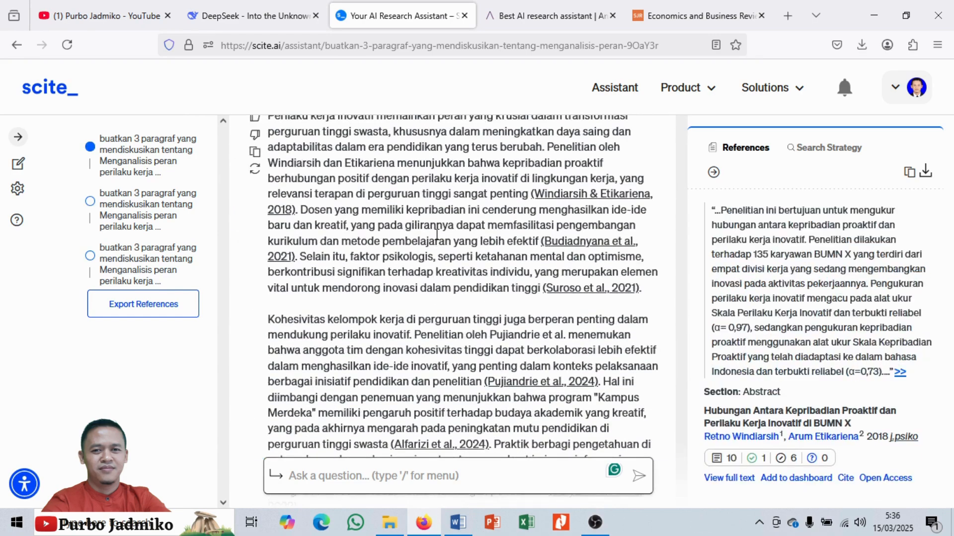
scroll(437, 234, down, 5)
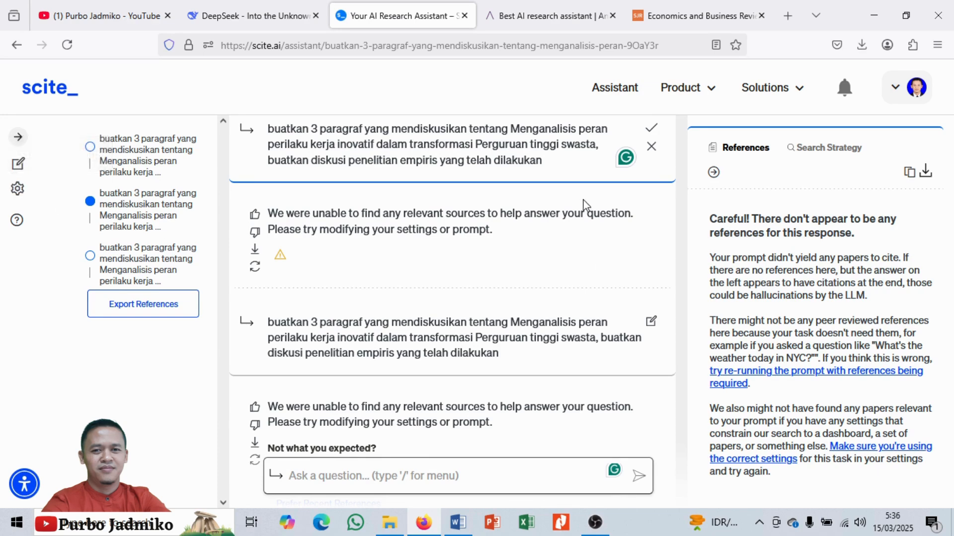
scroll(547, 239, down, 7)
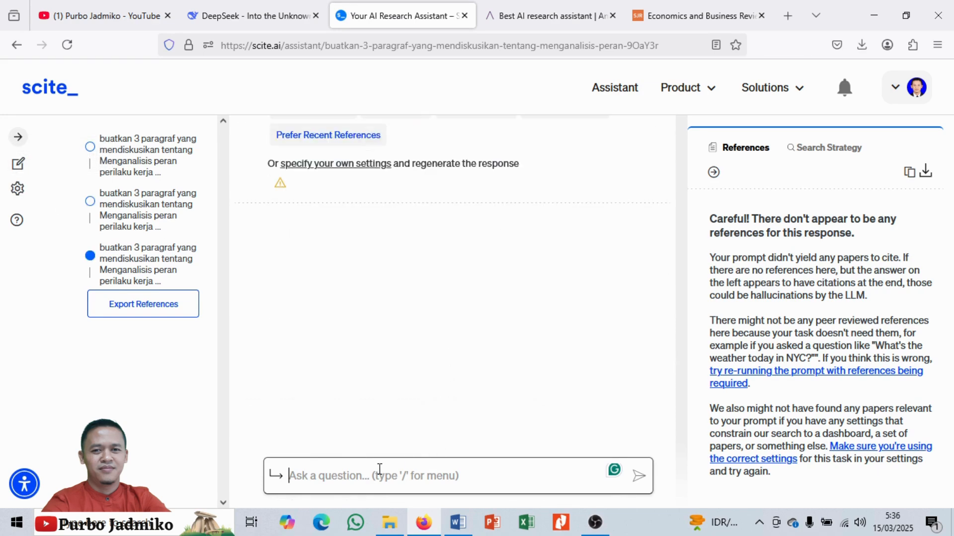
scroll(546, 337, up, 6)
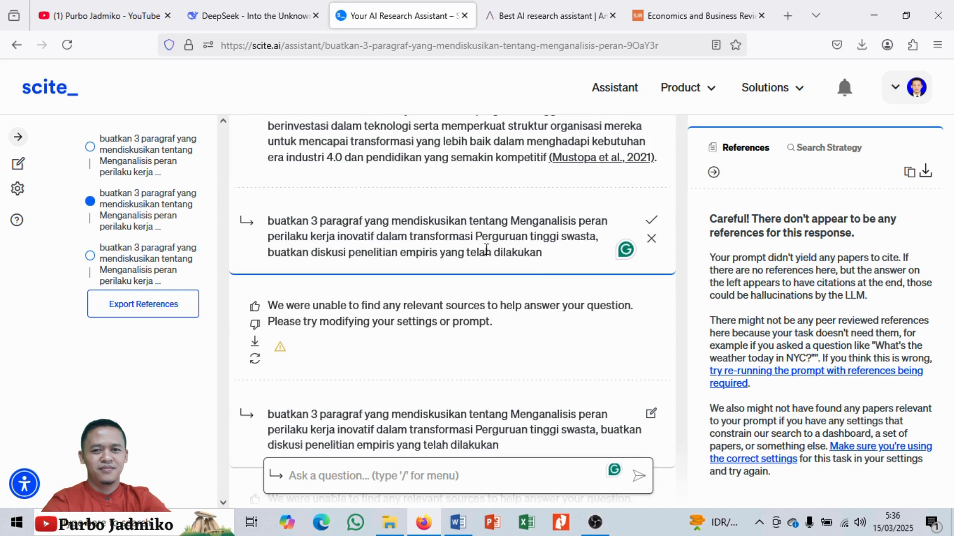
scroll(410, 393, down, 1)
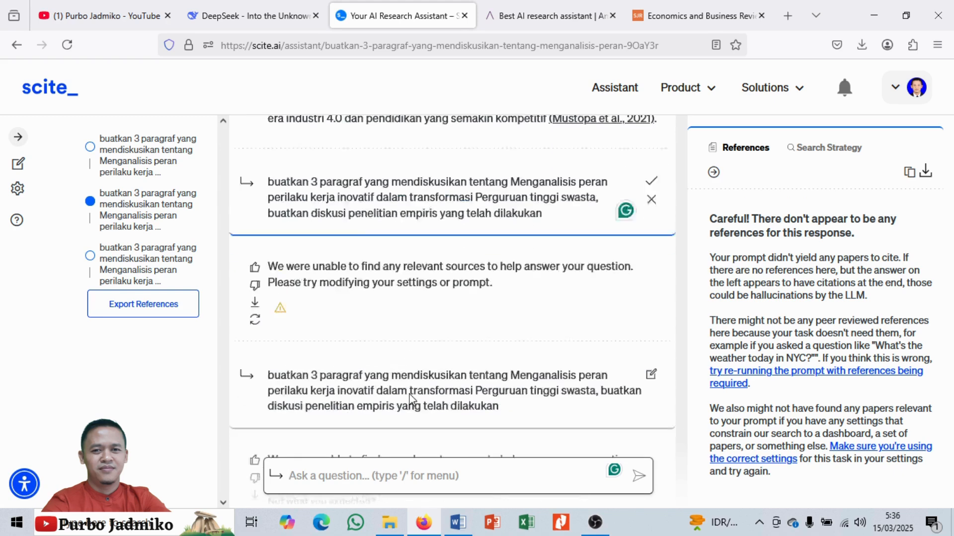
scroll(410, 397, down, 1)
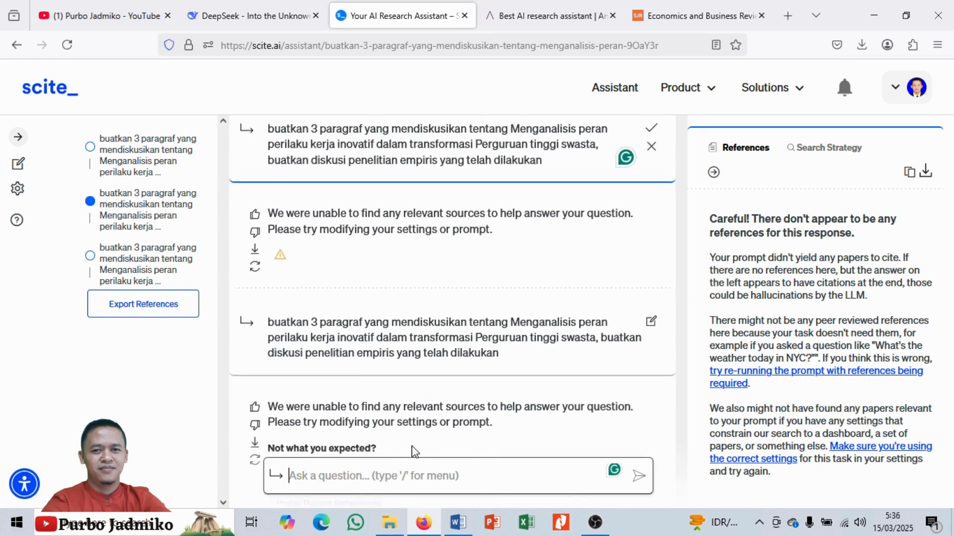
- Submit the new Assistant question "buatkan 2 parargaf tentang trnasformational leadership"
text(buatkan)
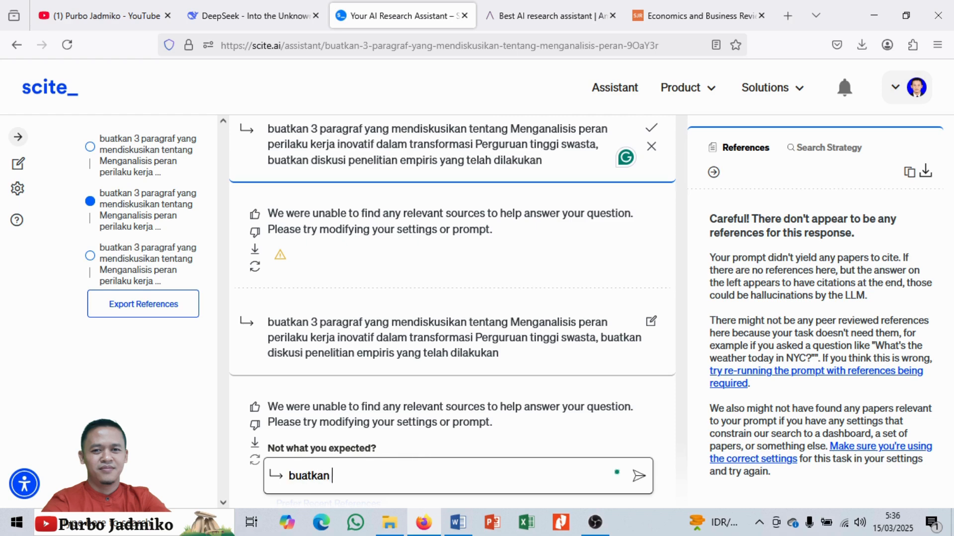
text( 2 parargaf tent)
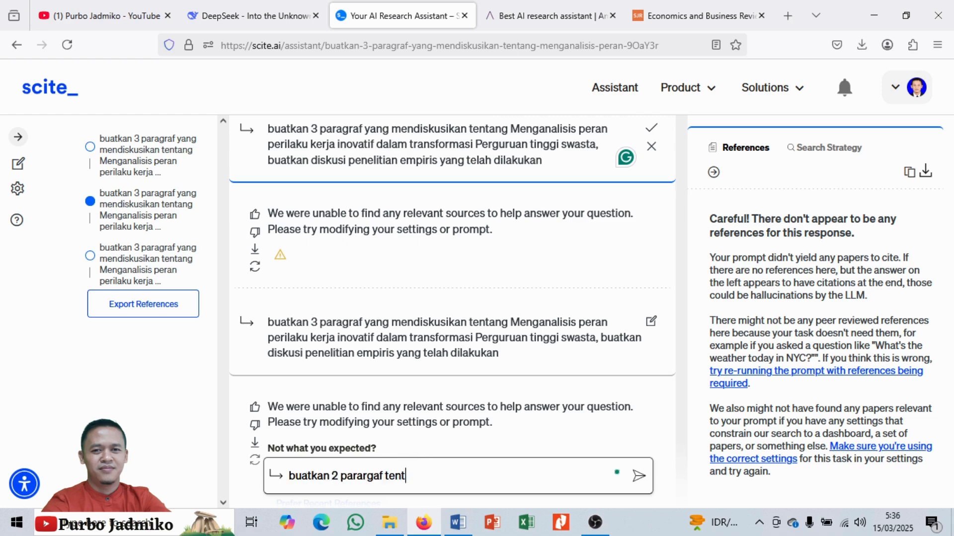
text(ang trnasfo)
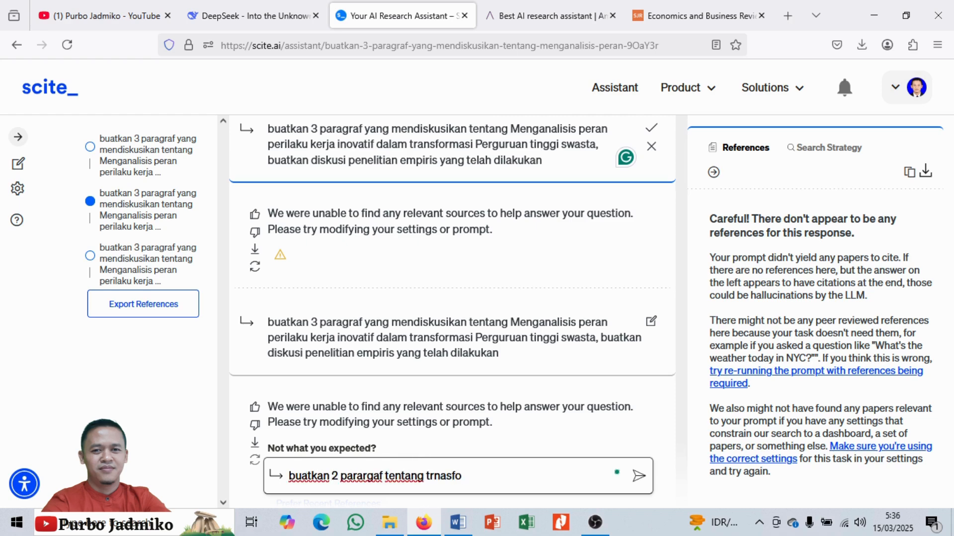
text(rmational leadership)
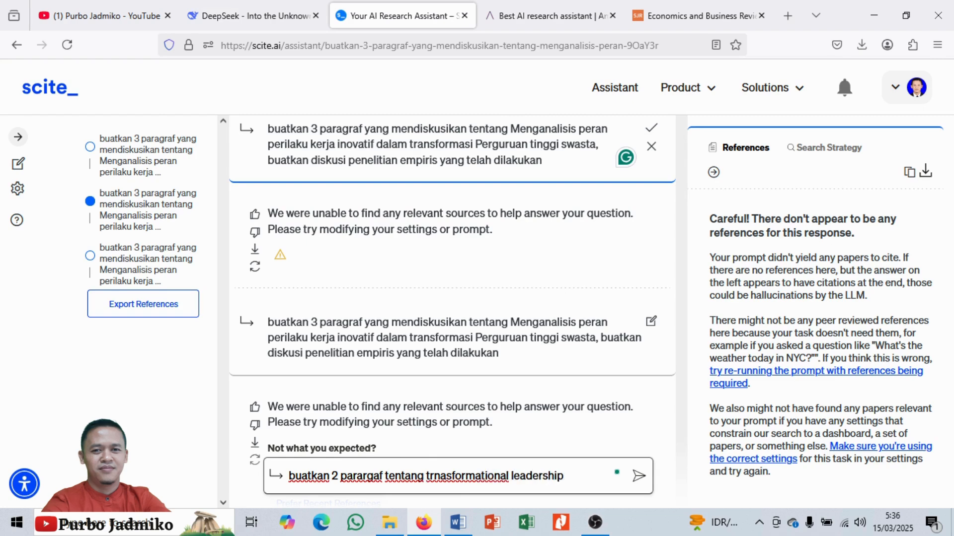
key(Return)
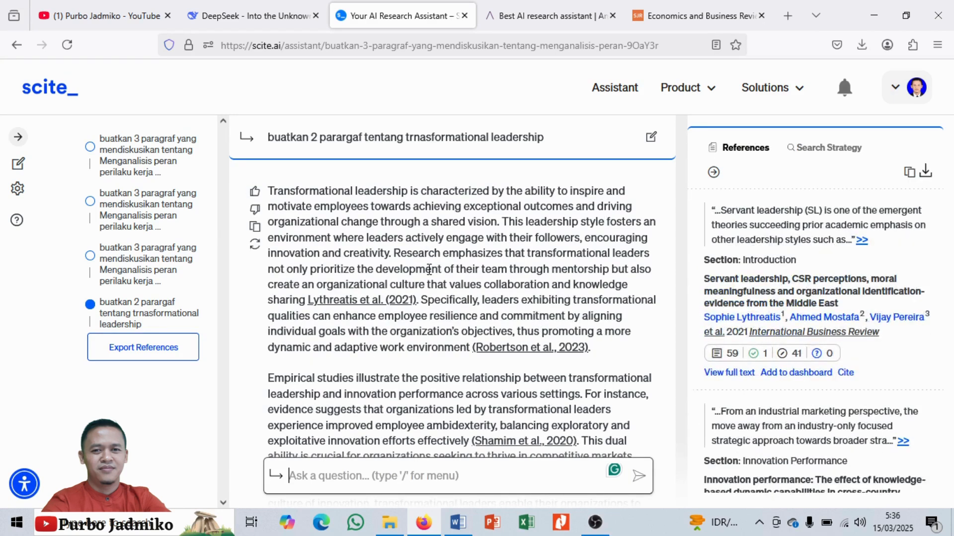
- Copy the transformational leadership answer with its references and paste it into a new blank Word document
scroll(559, 216, down, 4)
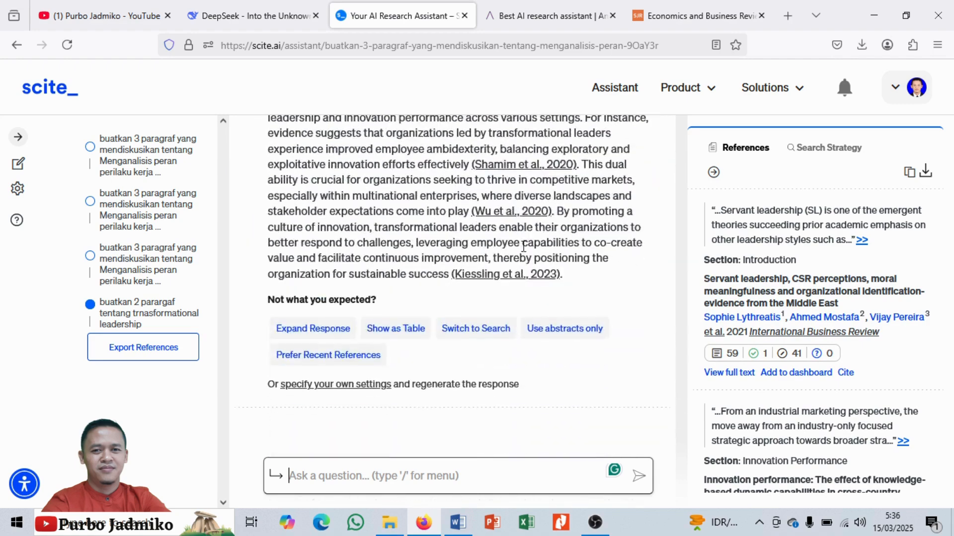
scroll(496, 216, up, 6)
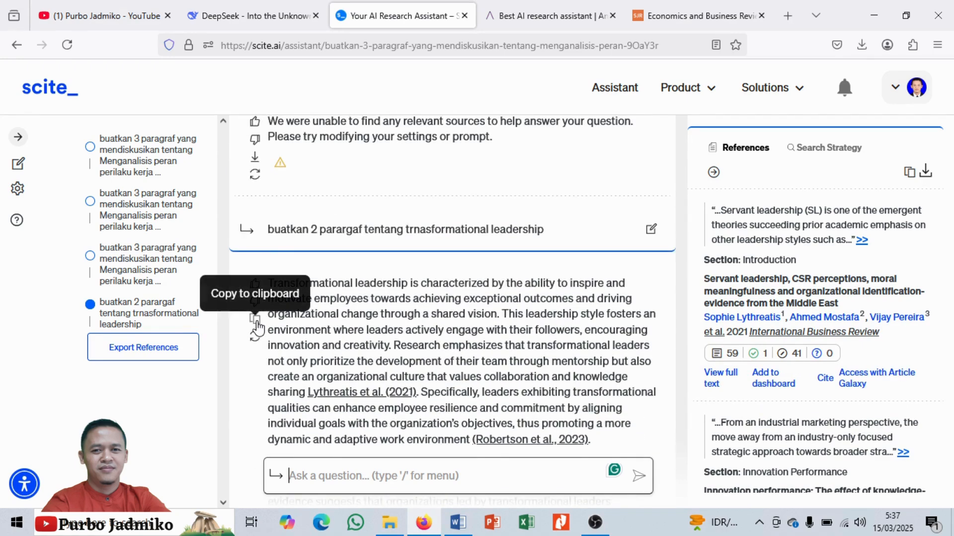
click(255, 321)
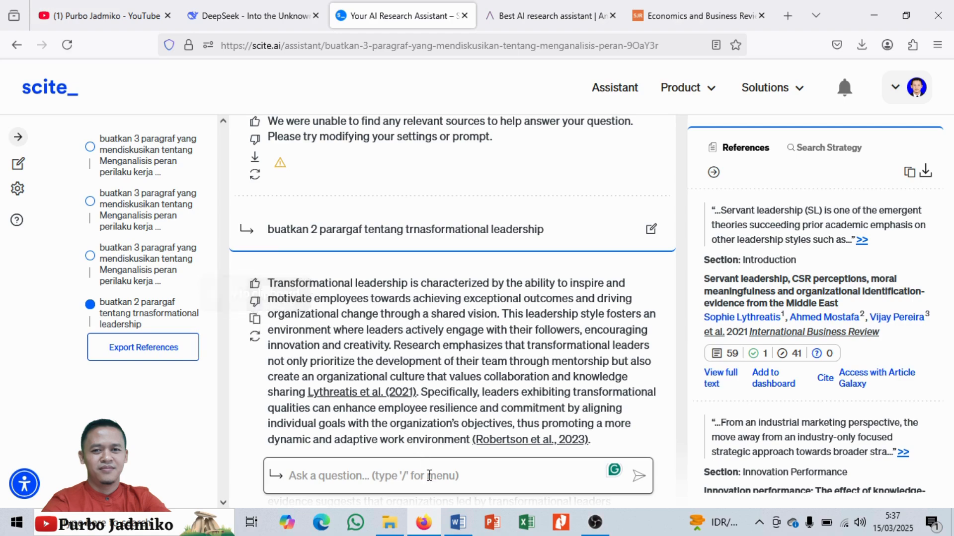
click(457, 523)
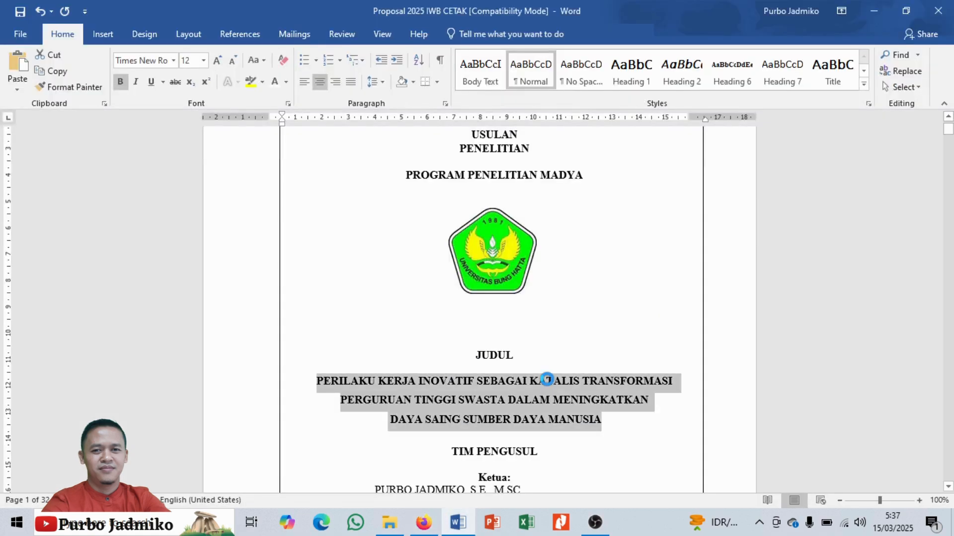
key(ctrl+n)
- Check the pasted paragraphs and references, and highlight International Business Review in yellow in the 2023 reference on innovation performance
scroll(548, 380, down, 4)
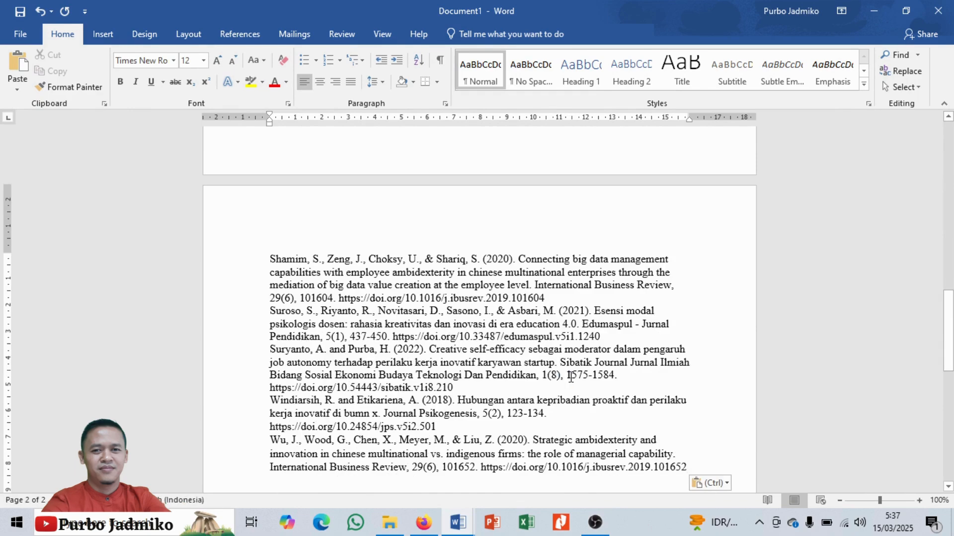
scroll(571, 375, up, 4)
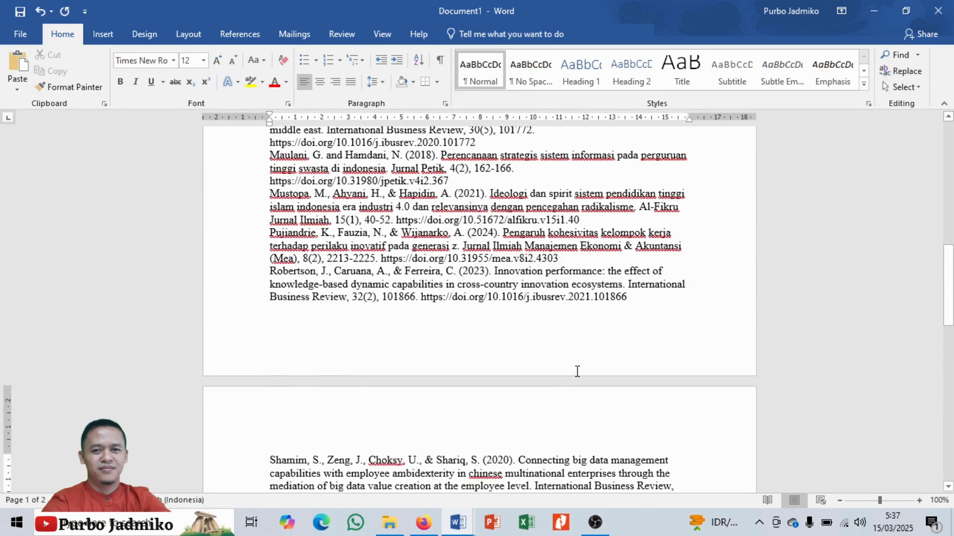
scroll(576, 370, up, 5)
scroll(570, 336, up, 4)
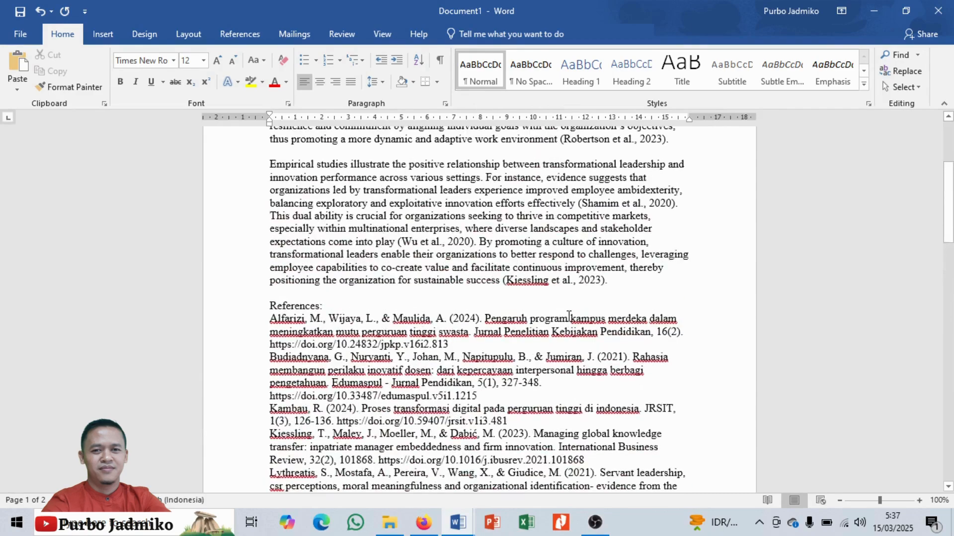
scroll(569, 314, up, 2)
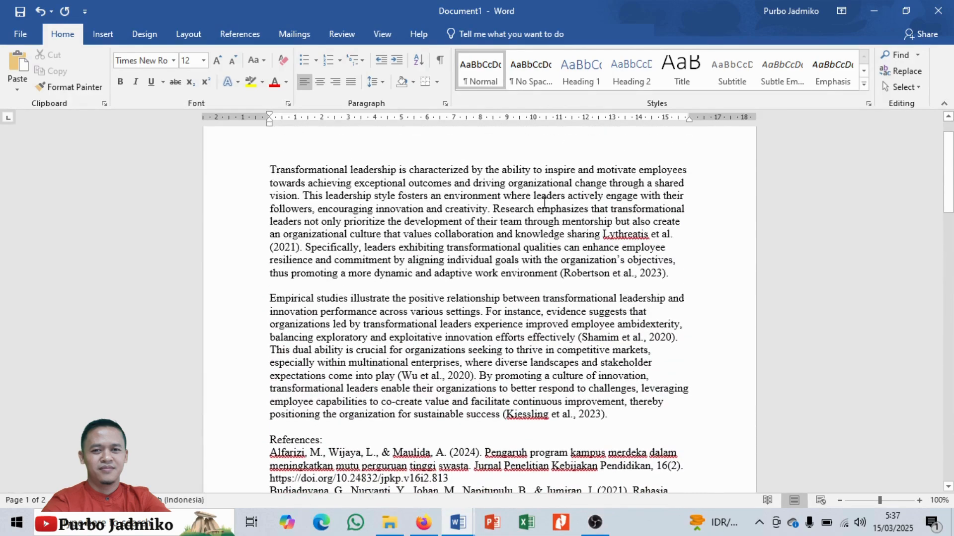
scroll(582, 268, down, 10)
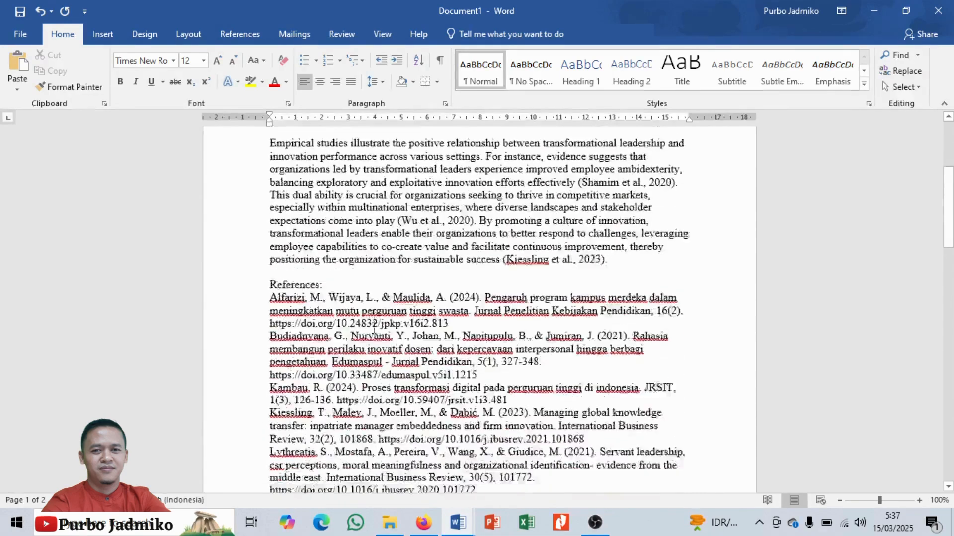
scroll(339, 322, down, 3)
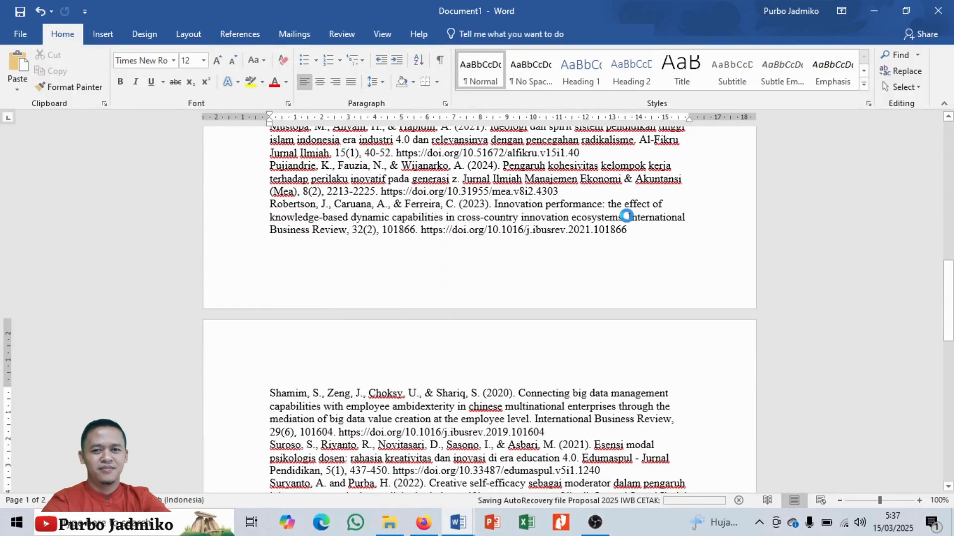
drag(627, 217, 351, 231)
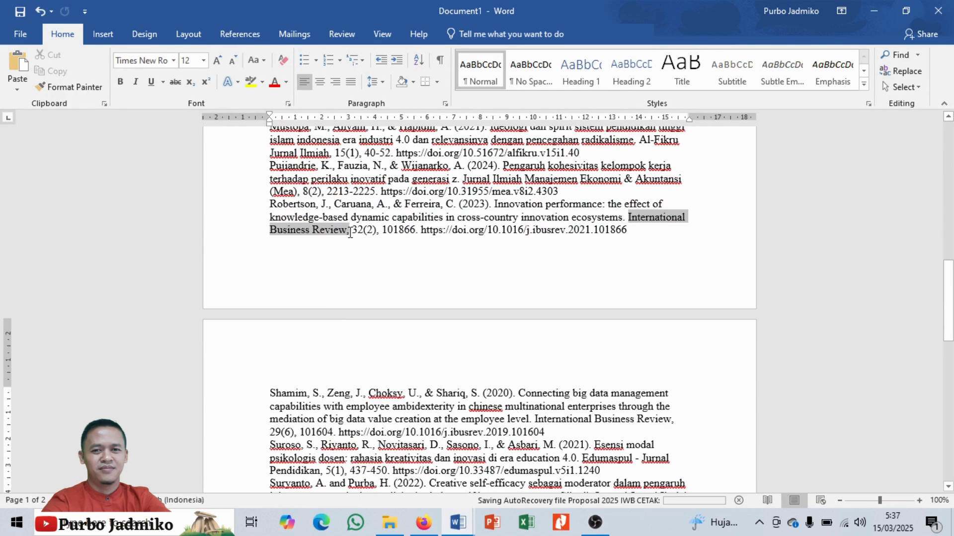
click(250, 82)
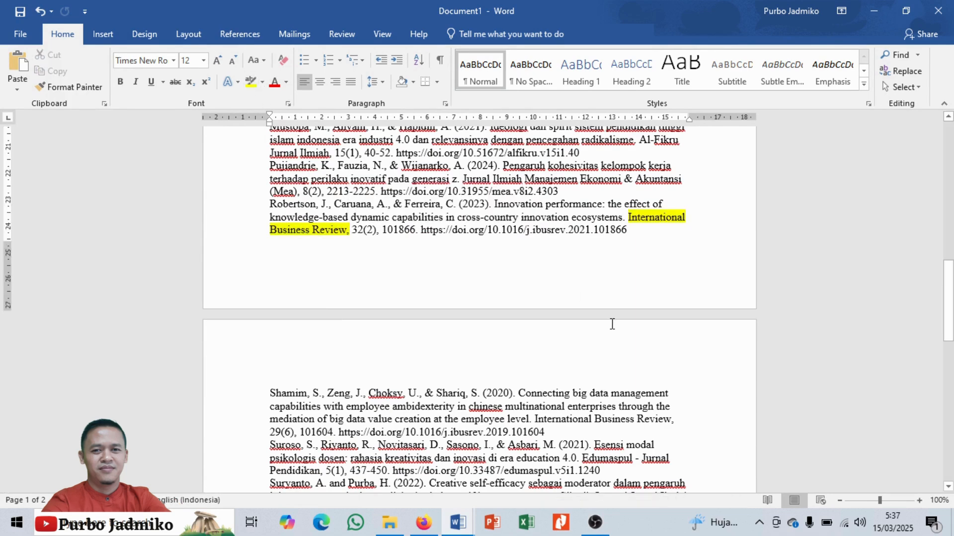
scroll(612, 324, up, 5)
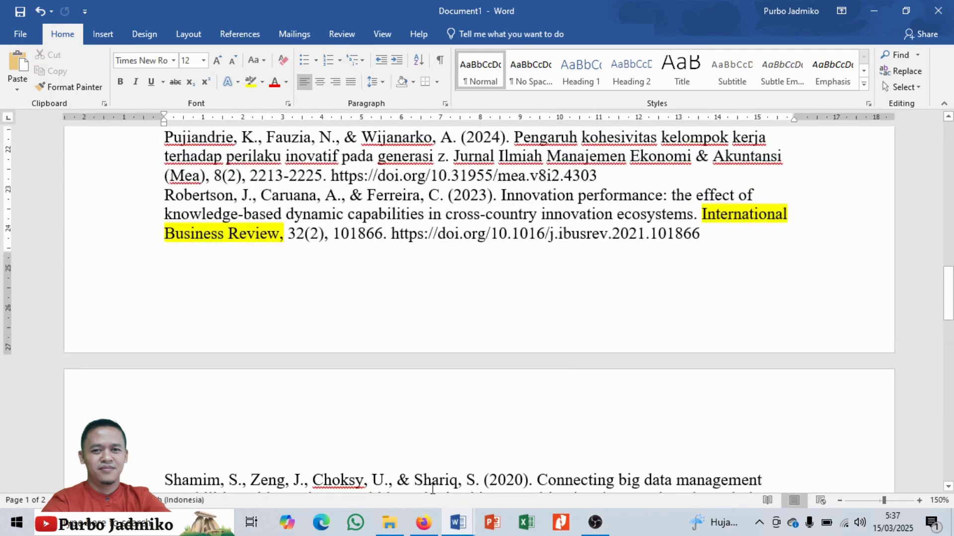
- Switch back to scite in the browser and go to the first answer in the Assistant thread
click(423, 523)
scroll(384, 254, up, 5)
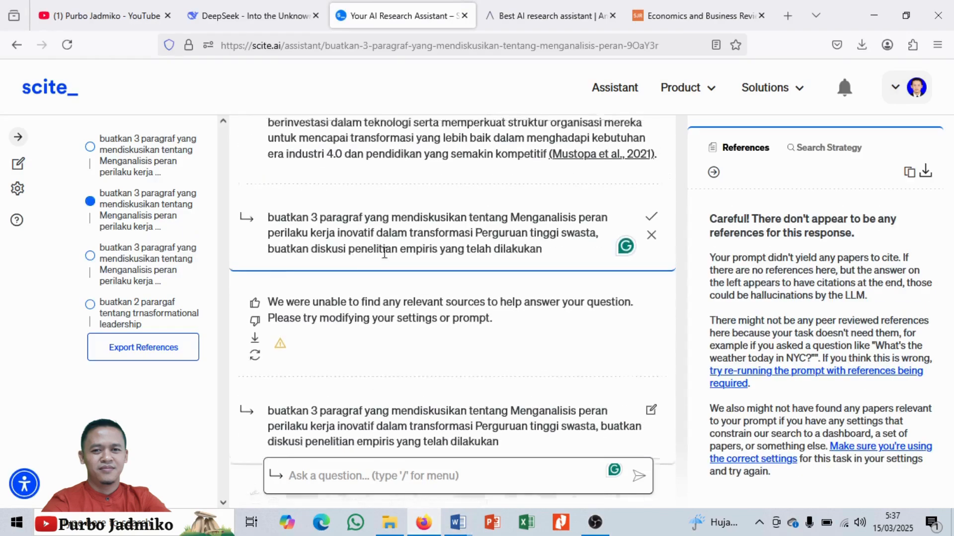
scroll(384, 254, up, 10)
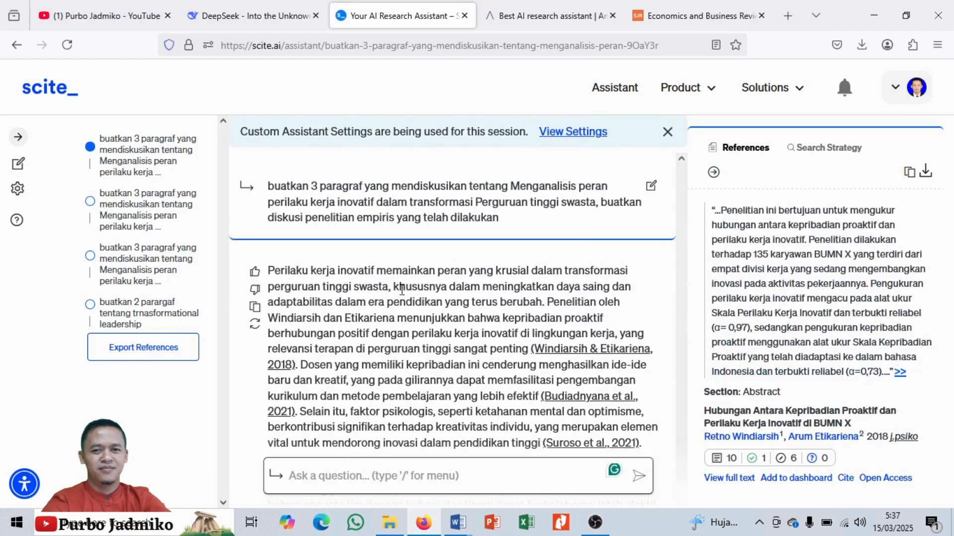
- Leave the scite thread for the AnswerThis answer on innovative work behavior and expand its navigation sidebar
scroll(401, 289, down, 4)
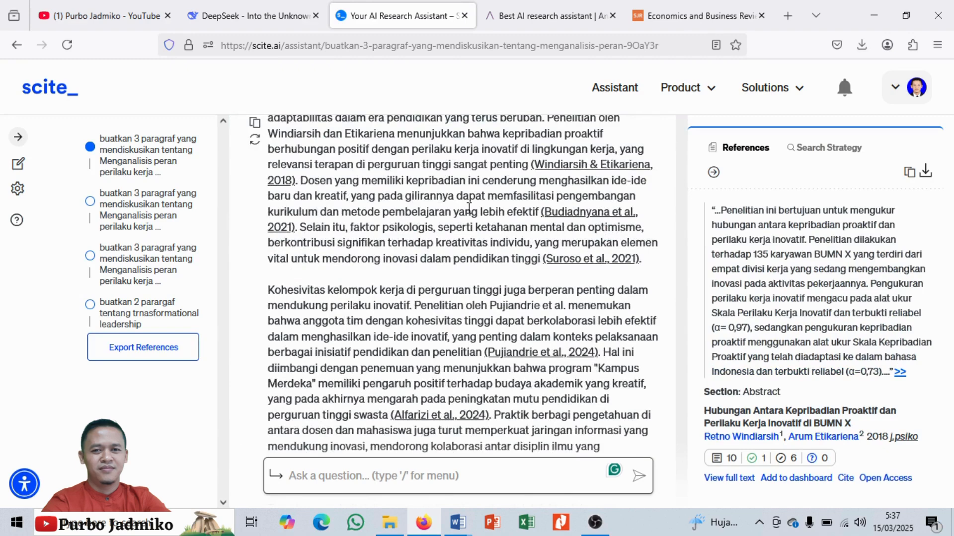
click(564, 4)
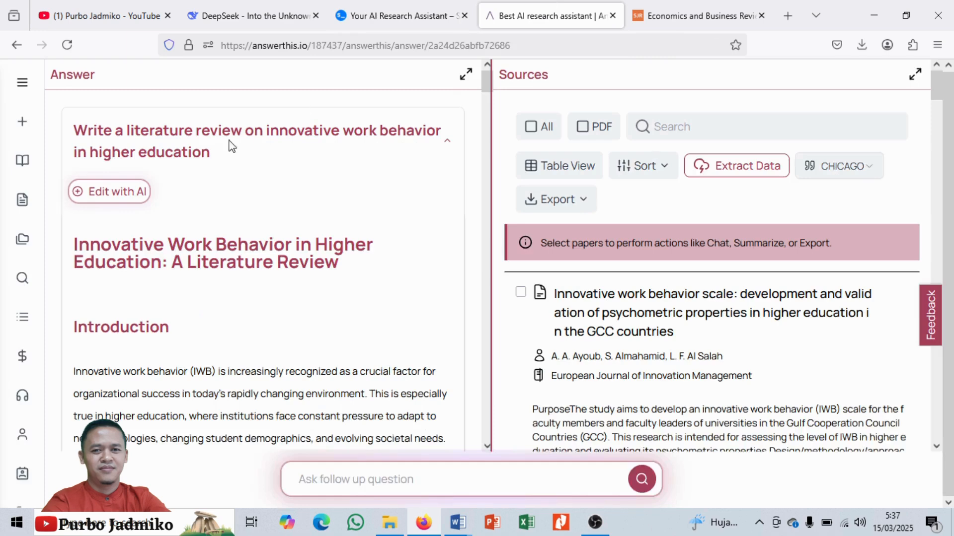
right_click(28, 89)
click(22, 83)
click(22, 83)
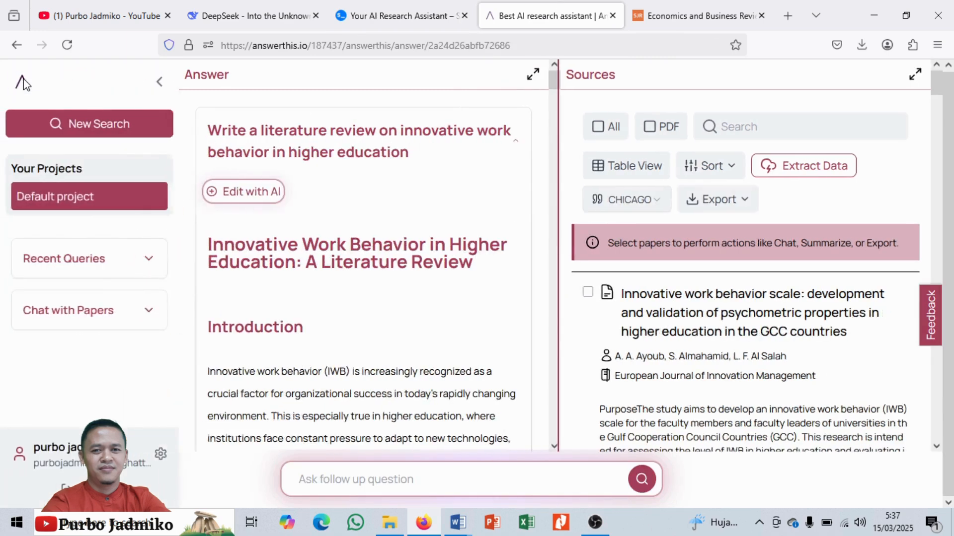
right_click(71, 126)
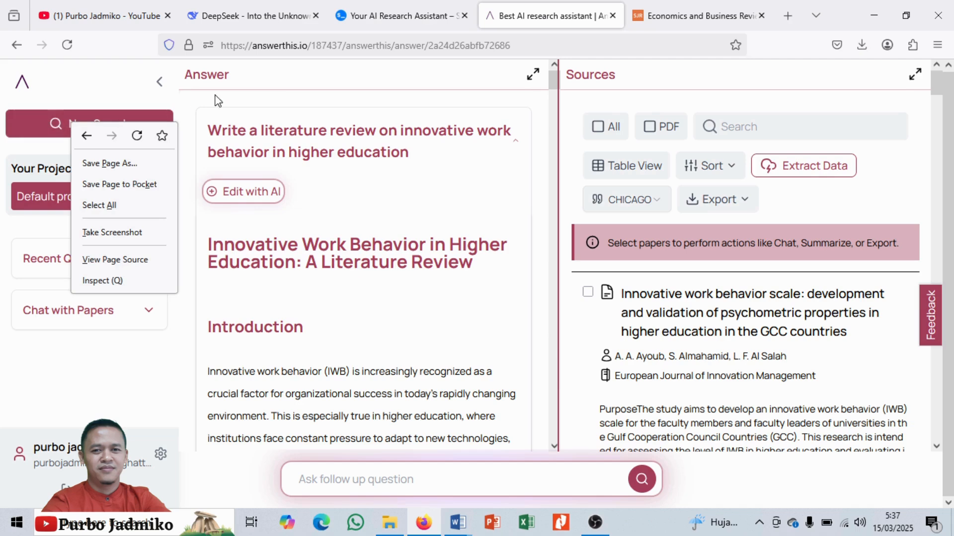
- Copy the answer's address, start a new AnswerThis search in its place, and load the copied address in the tab showing the SCImago journal page
click(379, 42)
click(379, 43)
key(ctrl+c)
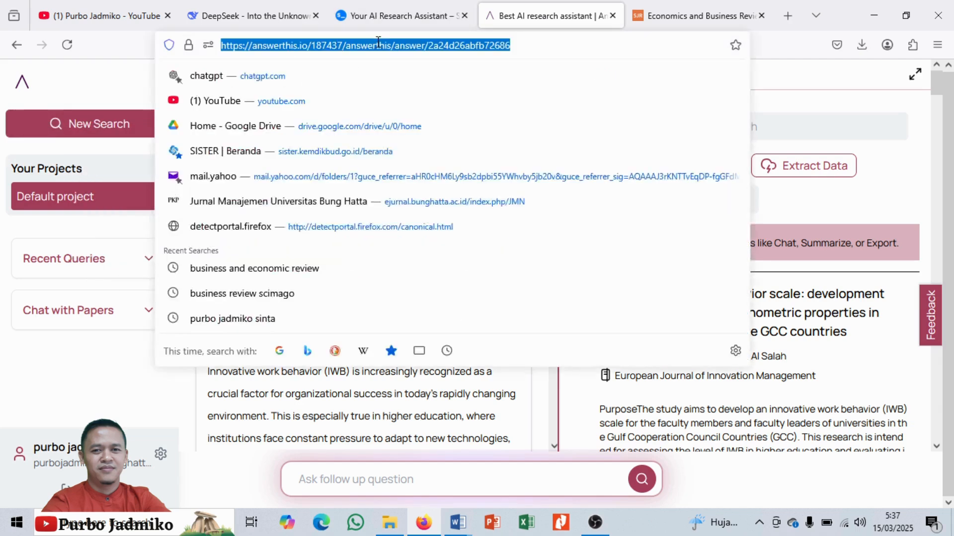
right_click(46, 126)
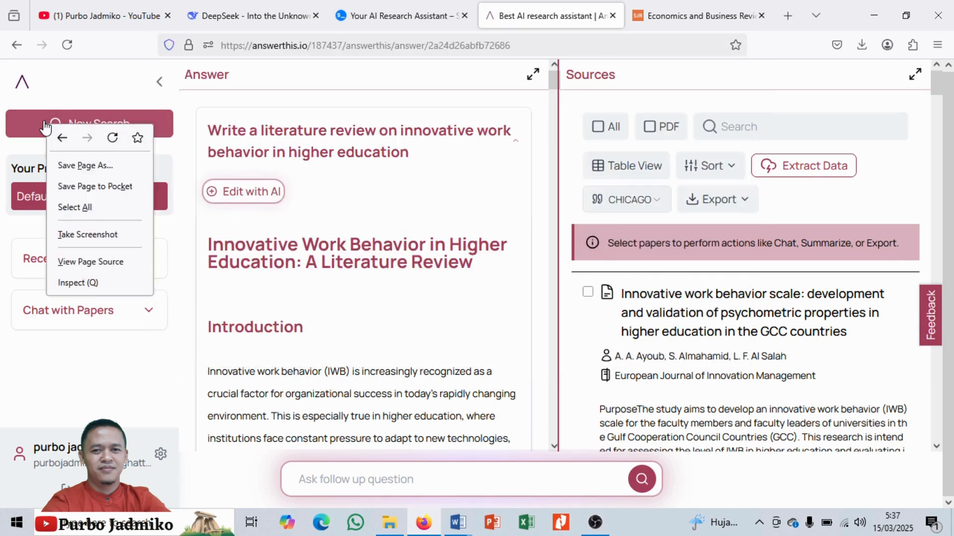
click(46, 127)
click(670, 8)
click(627, 45)
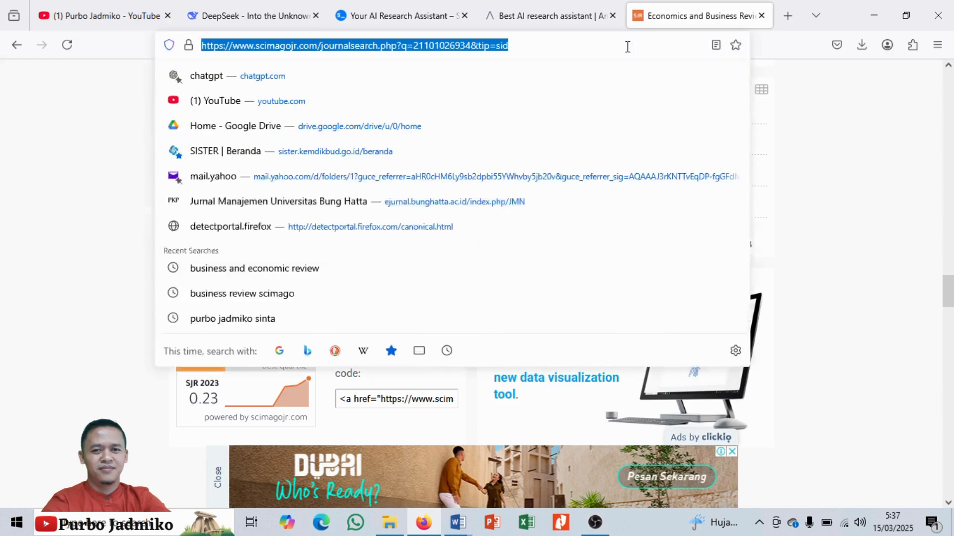
key(ctrl+v)
key(Return)
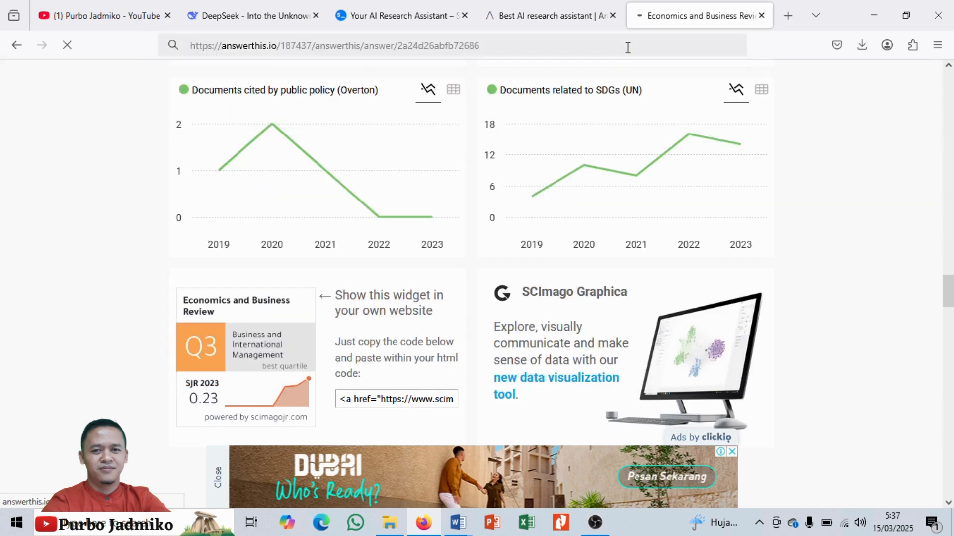
- Return to the new AnswerThis search and choose "Write a literature review on" in the Prompt Helper
click(534, 10)
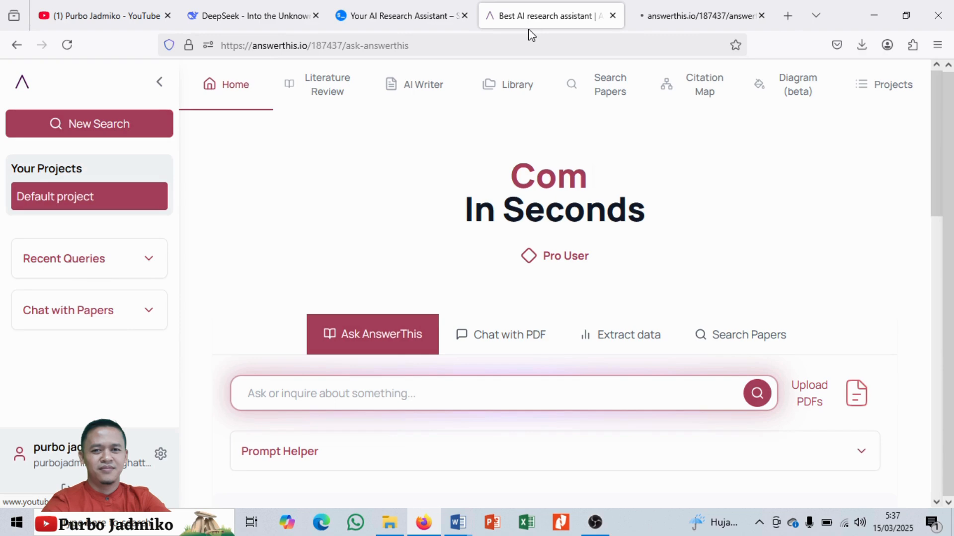
scroll(338, 215, down, 3)
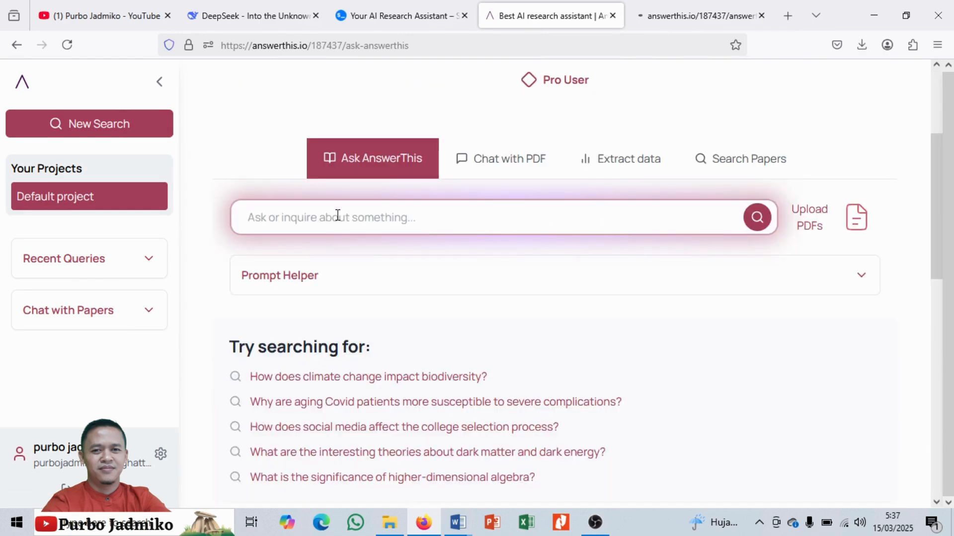
click(326, 275)
click(305, 318)
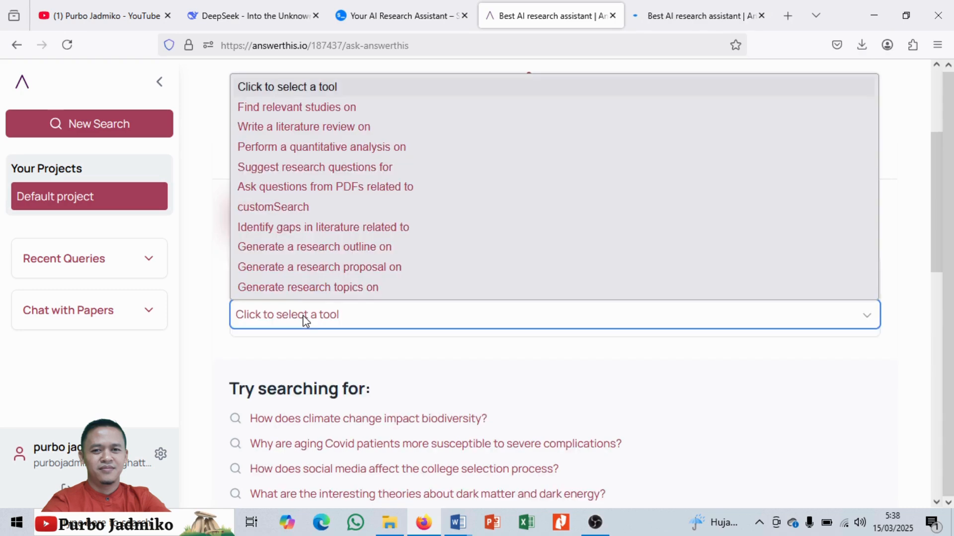
click(324, 131)
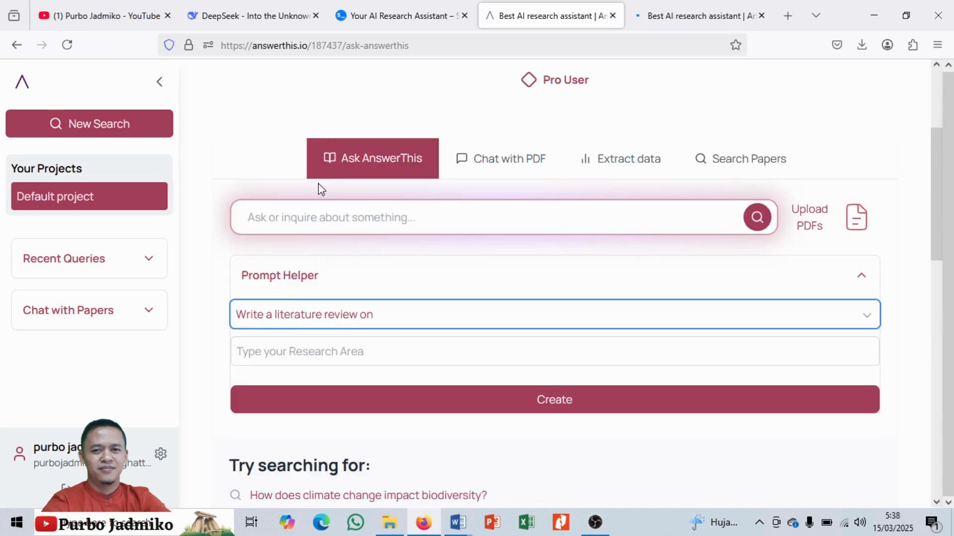
- Enter "innovative work behavior in higher education" as the research area and create the prompt
click(351, 350)
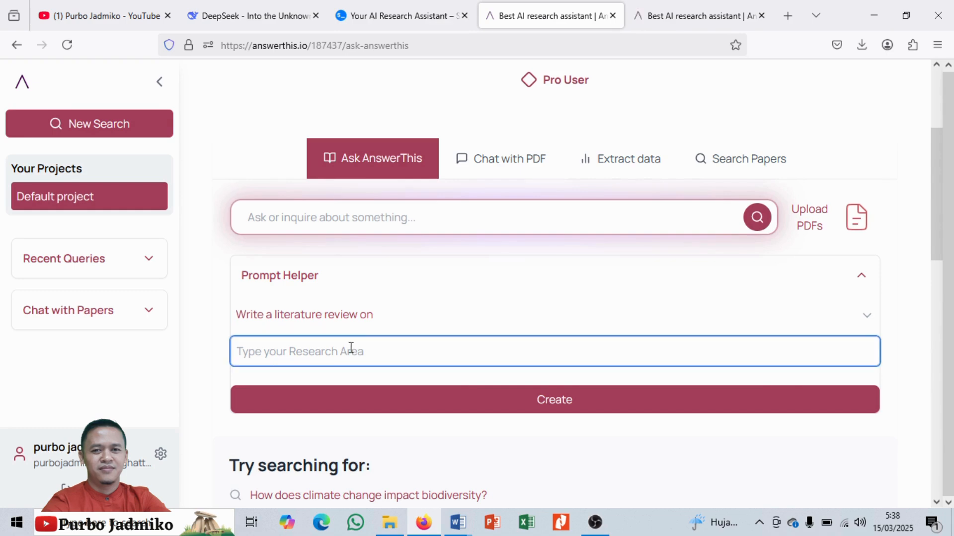
text(innovative )
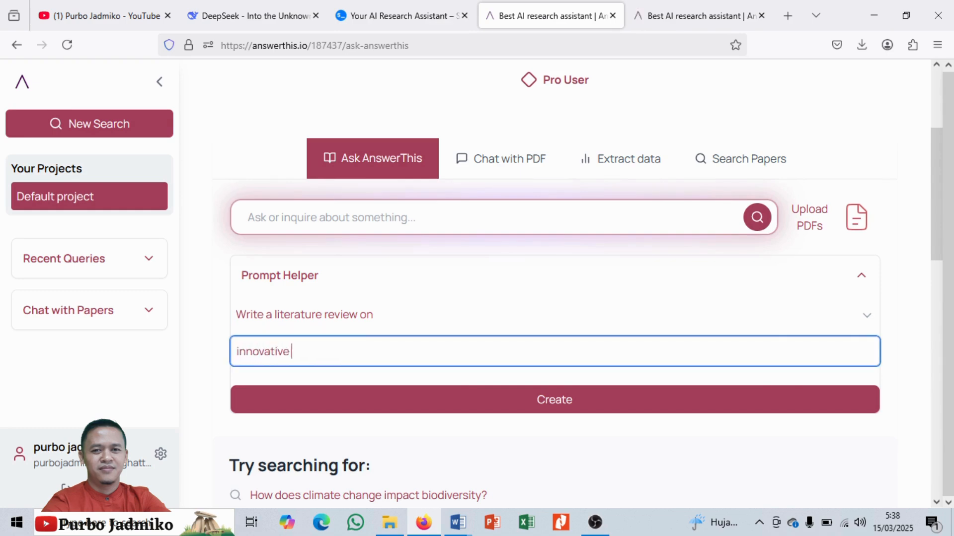
text(work beha)
text(vior in hig)
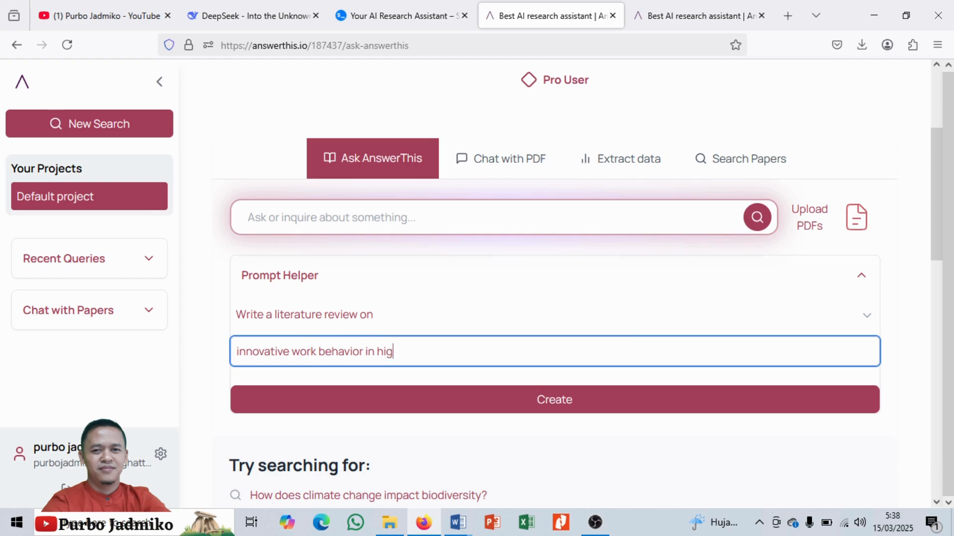
text(her education)
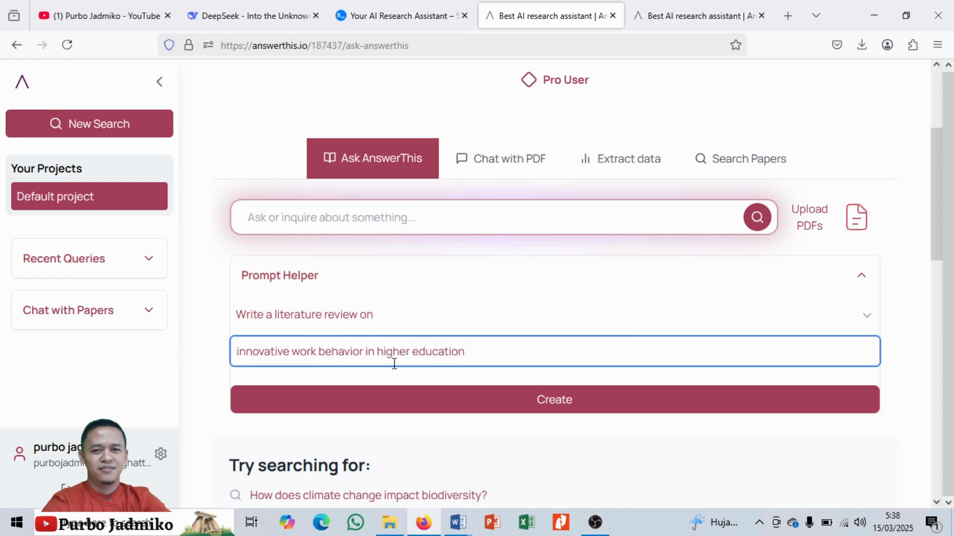
click(554, 408)
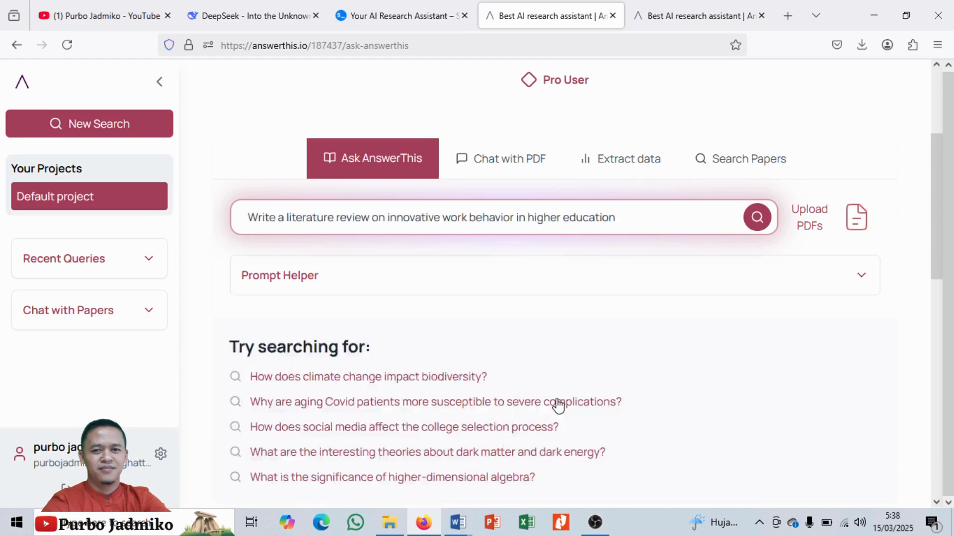
- Send the question to bring up the Research Paper Filters and set the journal quality to Q2
click(758, 217)
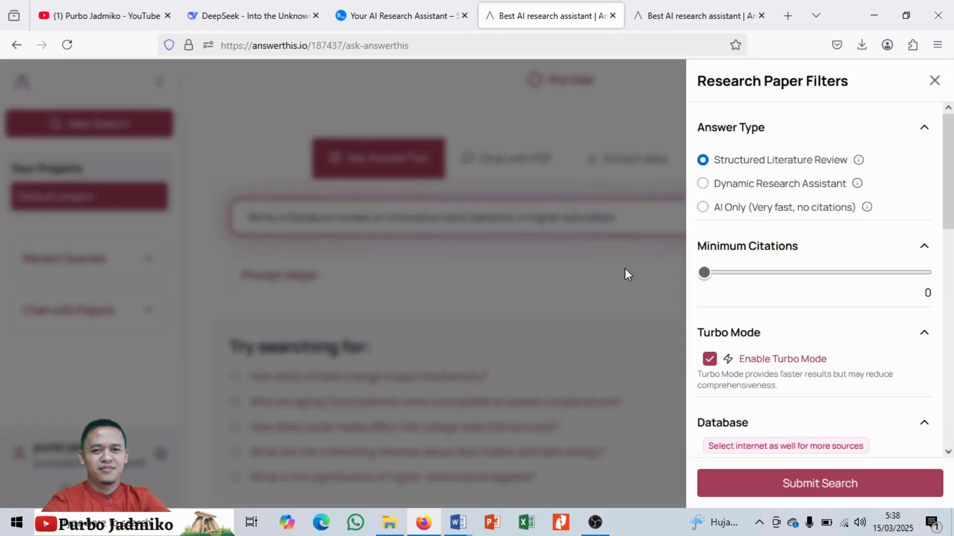
scroll(785, 246, down, 3)
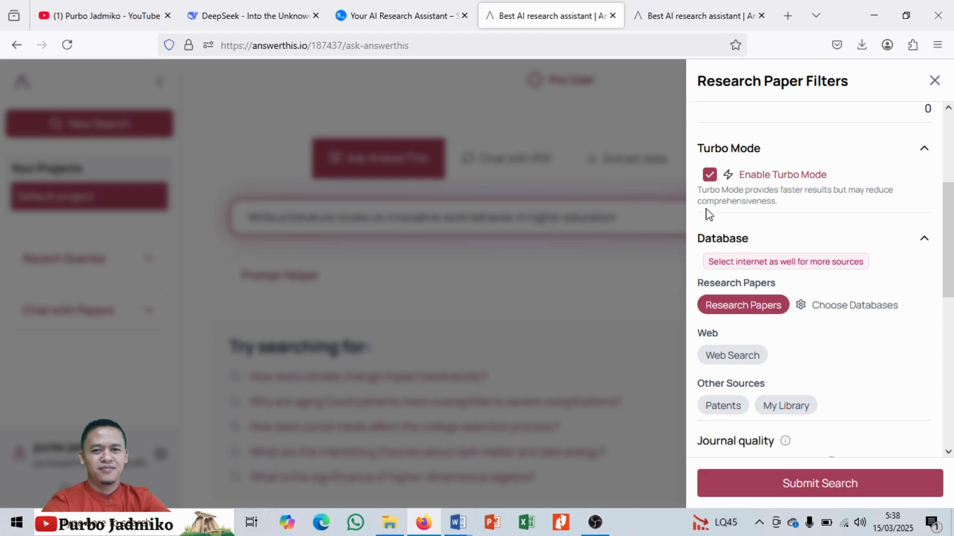
scroll(735, 238, down, 3)
scroll(760, 260, down, 1)
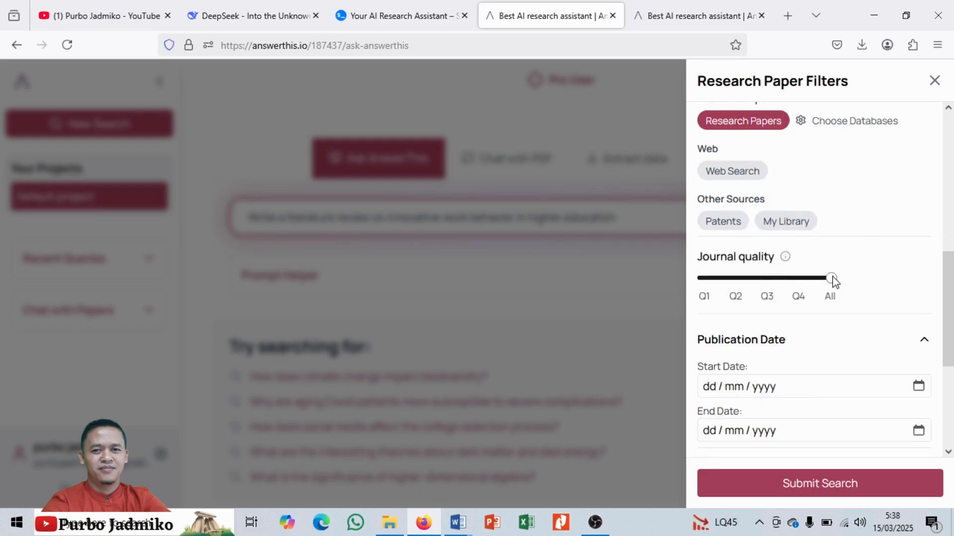
drag(833, 280, 739, 283)
- Limit the publication date range to 01/01/2020 through 01/01/2025
click(712, 387)
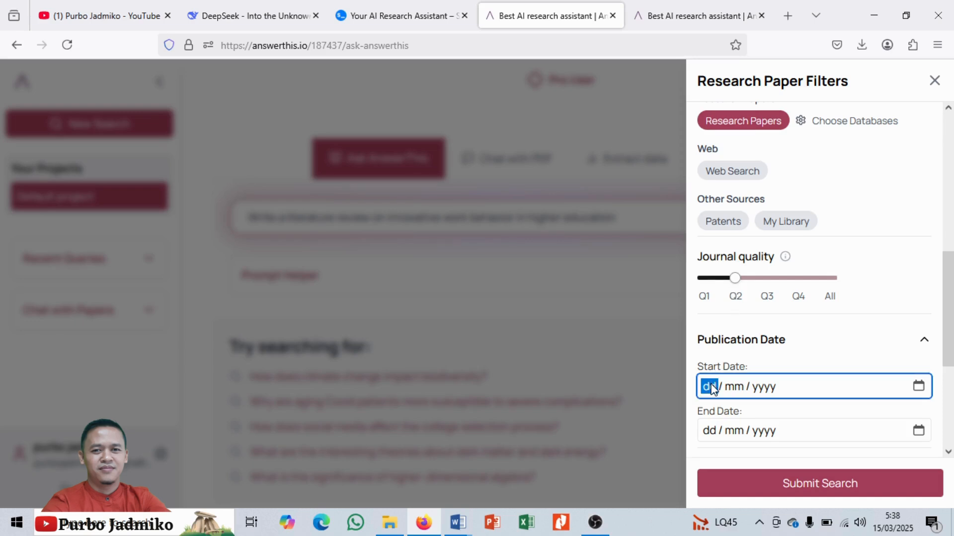
text(01 / mm / yyyy)
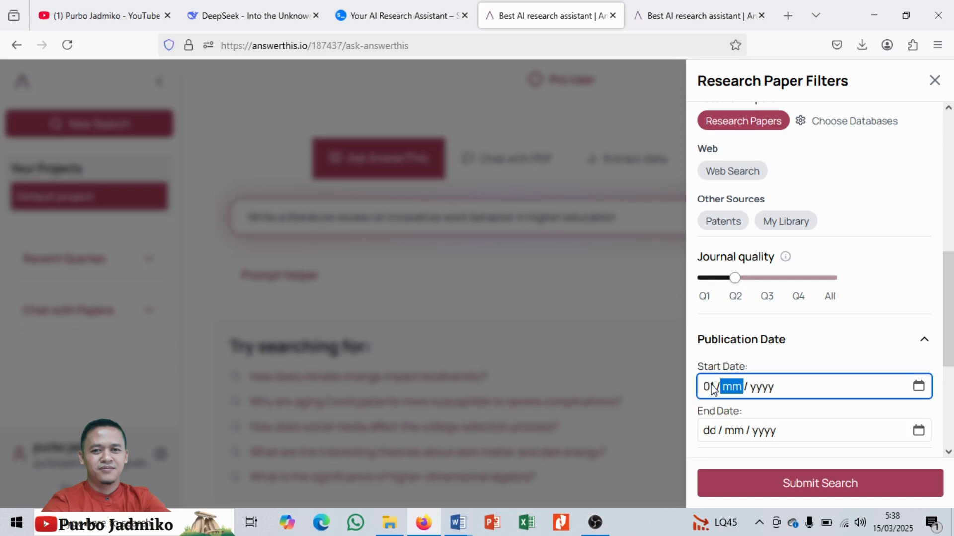
text(01)
text(2020)
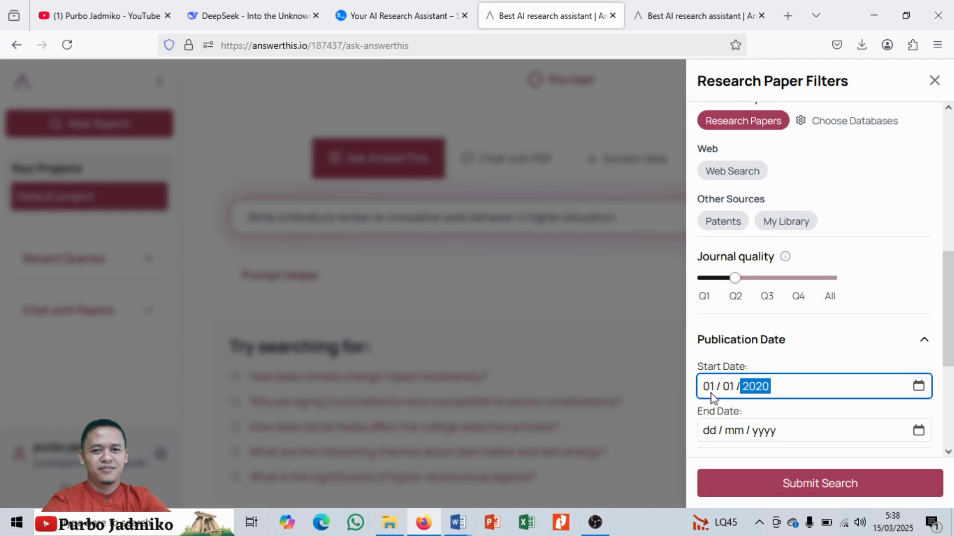
click(712, 431)
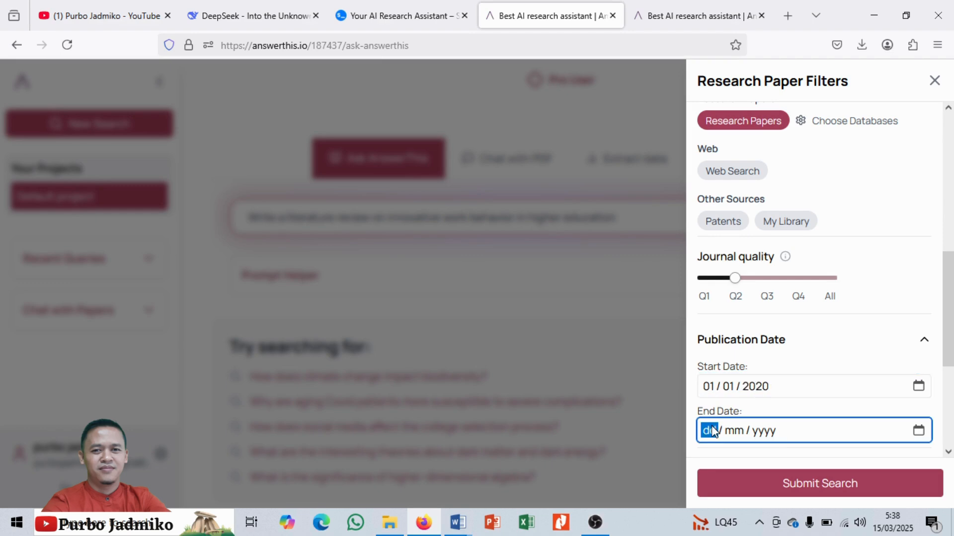
text(01011)
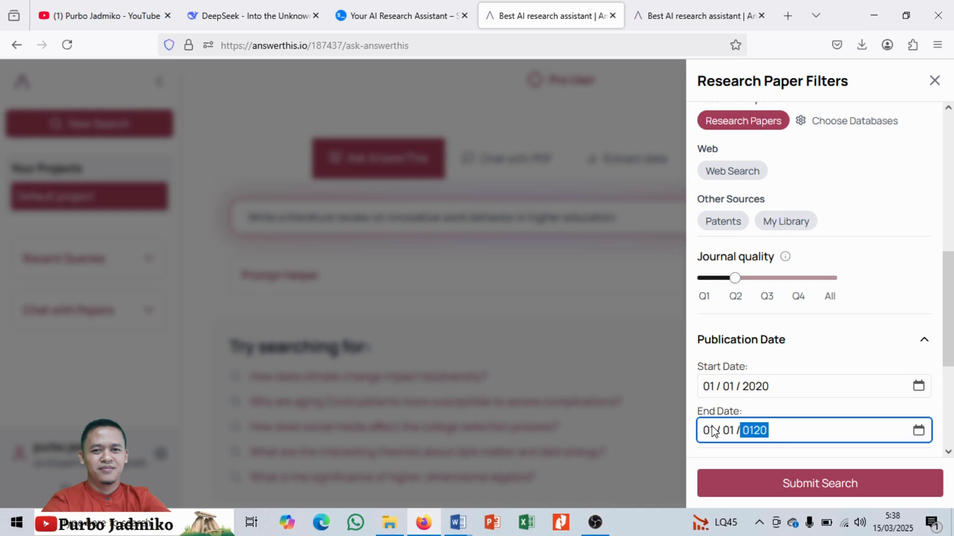
key(BackSpace)
text(2025)
- Enable double-checking of citations and submit the literature review search
scroll(717, 351, down, 4)
click(710, 290)
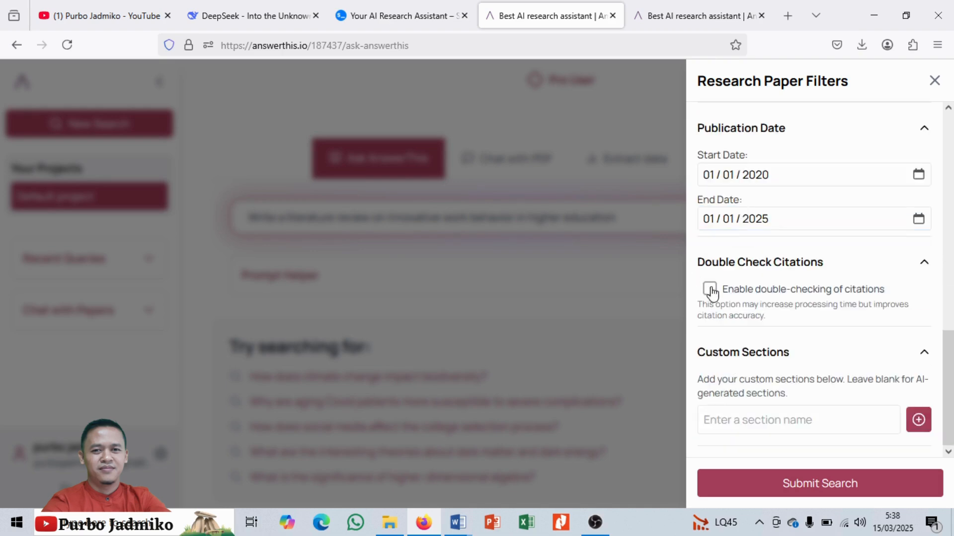
click(710, 289)
click(809, 484)
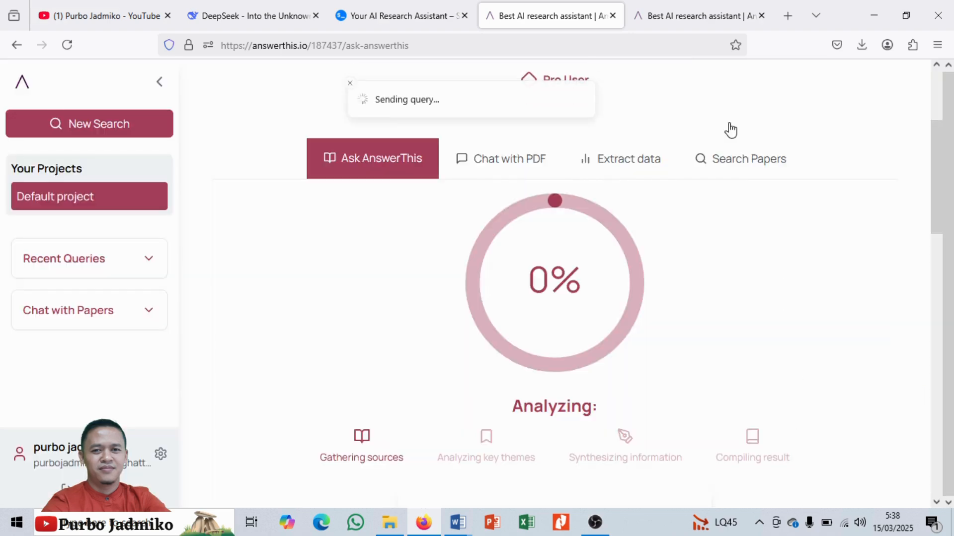
- Look over the existing literature review answer in the other AnswerThis tab and change its citation style to APA
click(677, 11)
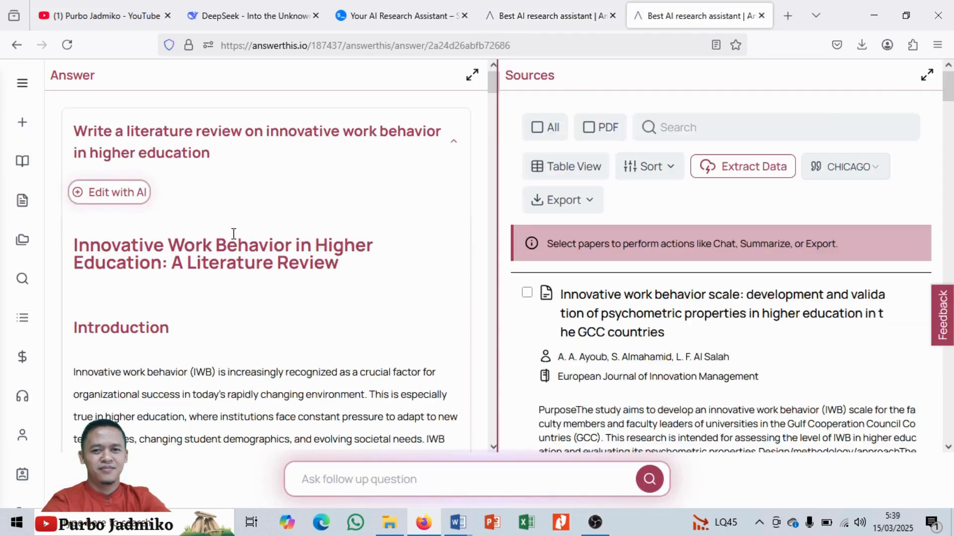
click(523, 15)
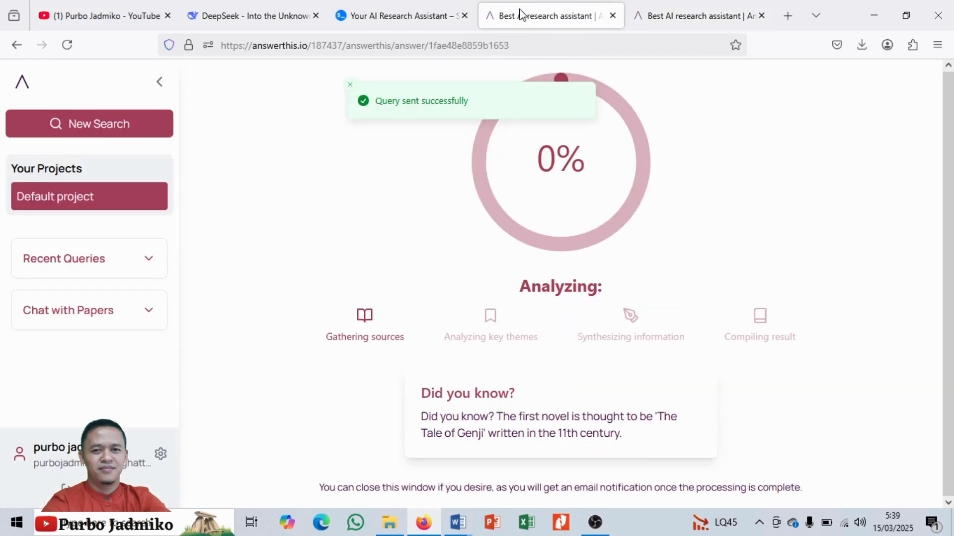
click(684, 12)
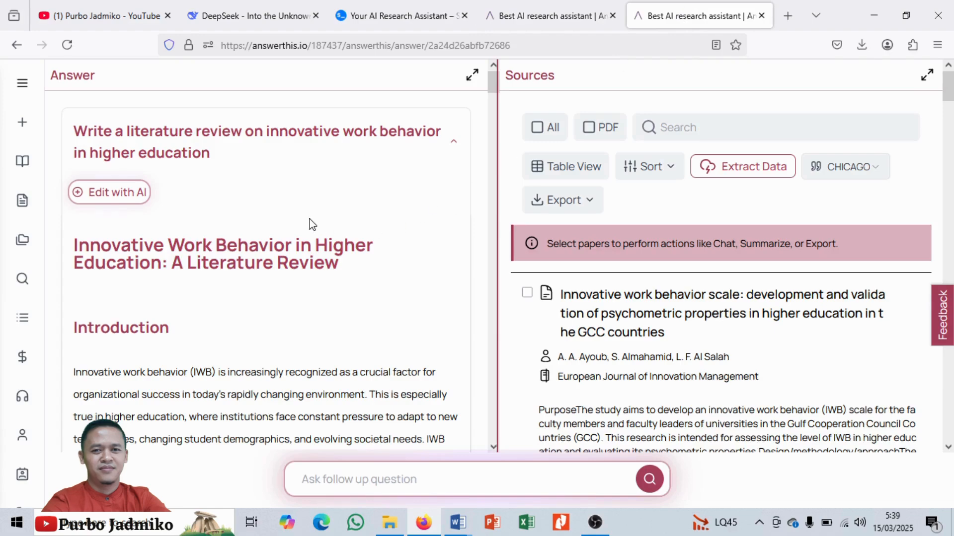
scroll(311, 226, down, 15)
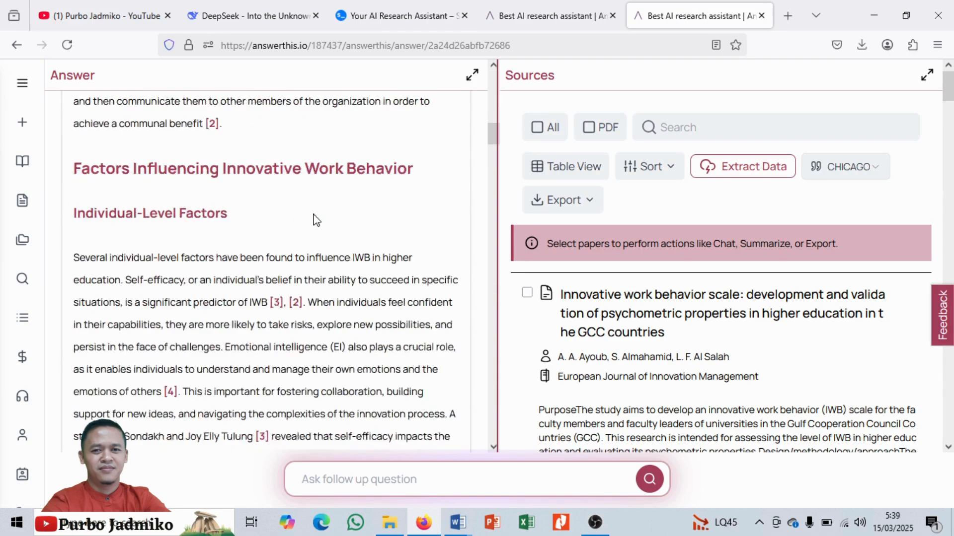
scroll(313, 220, up, 4)
click(840, 168)
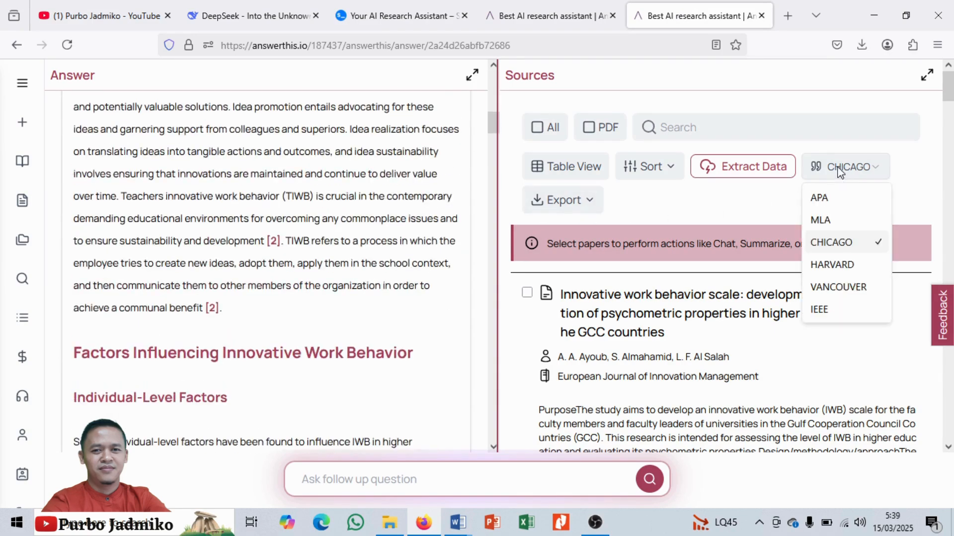
click(820, 198)
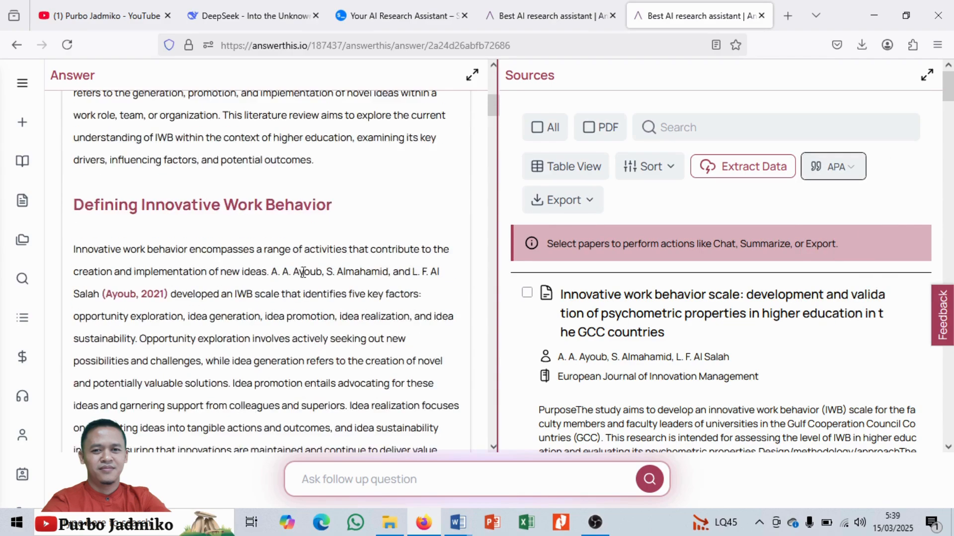
- Read through the answer to its reference list and download it as a DOCX file
scroll(297, 253, down, 15)
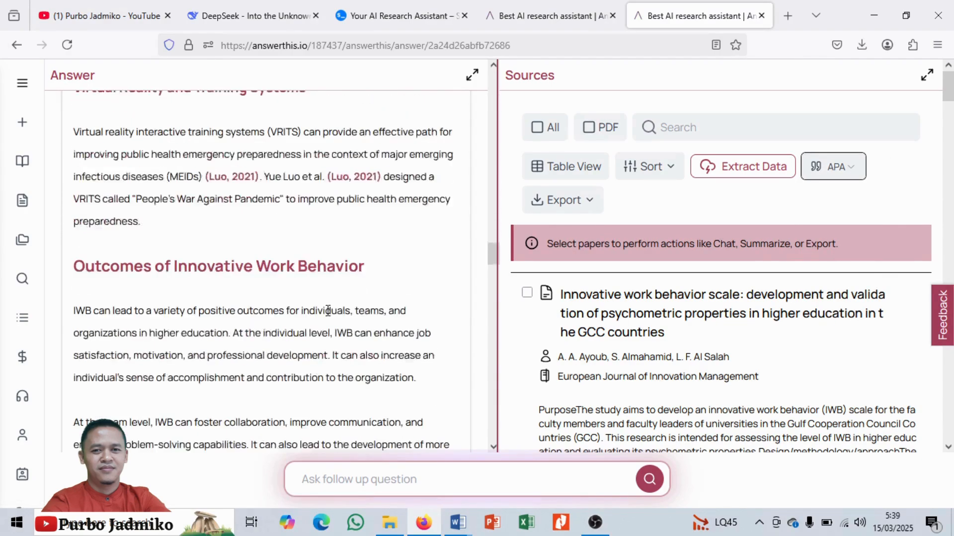
scroll(330, 316, down, 20)
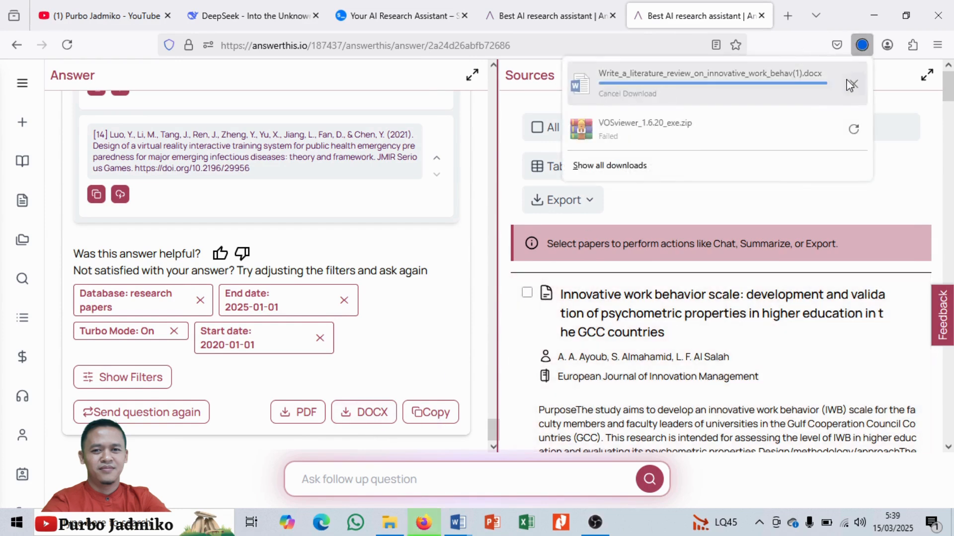
- Open the downloaded literature review file and check the progress of the running search in the other AnswerThis tab
click(666, 88)
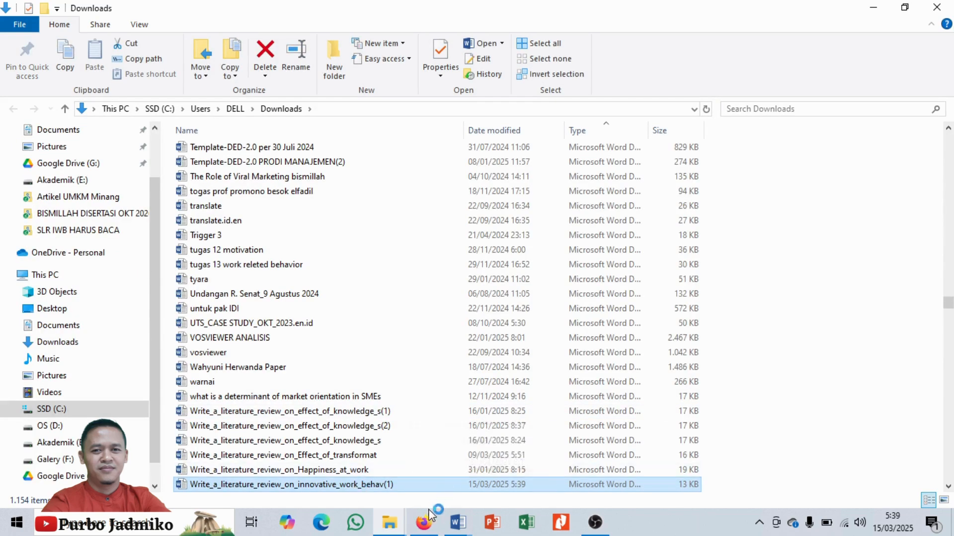
click(424, 524)
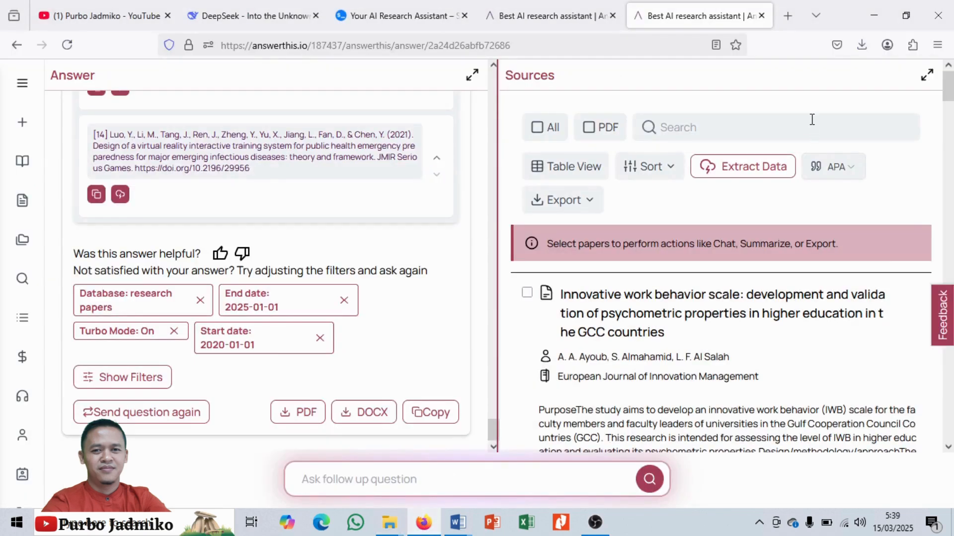
click(590, 21)
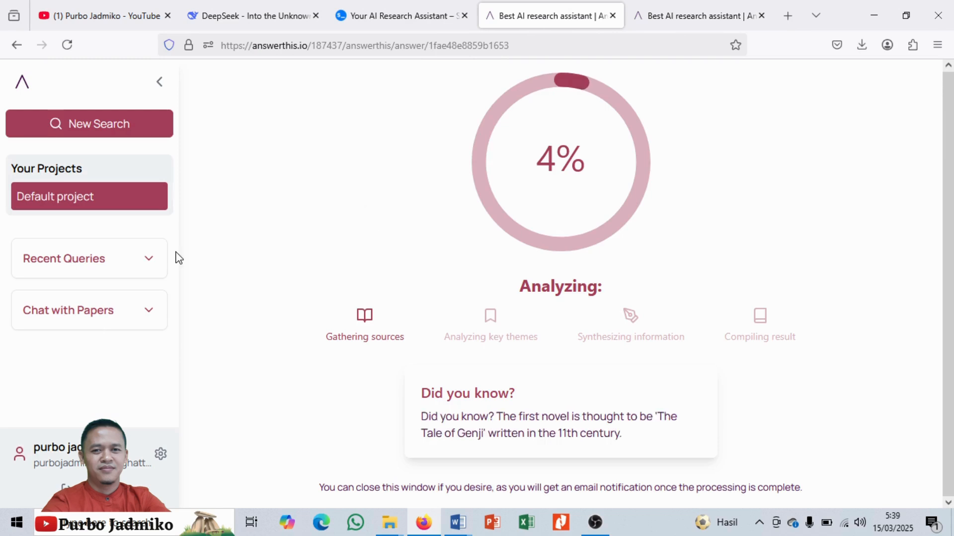
click(679, 7)
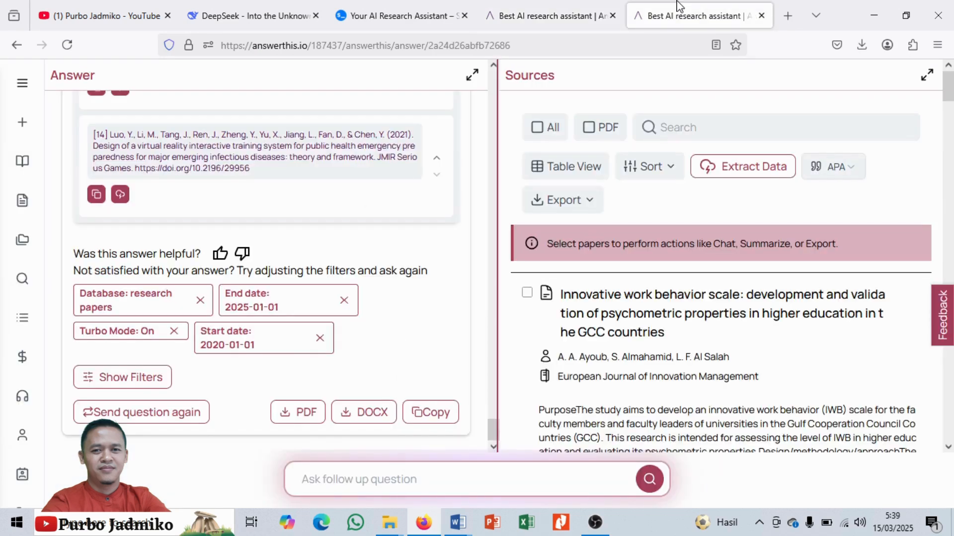
- Locate the downloaded file Write_a_literature_review_on_innovative_work_behav(1), bring it up in Word and enable editing
click(863, 46)
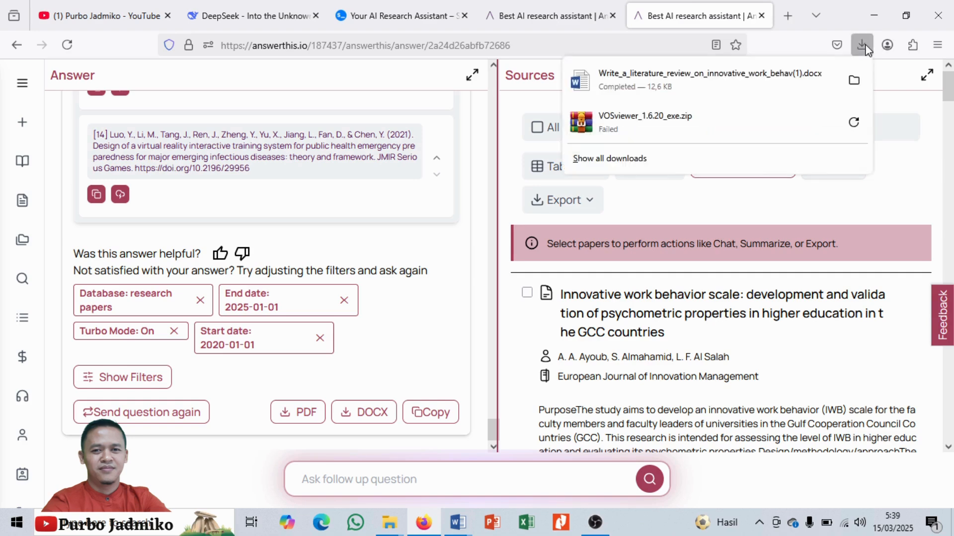
click(853, 80)
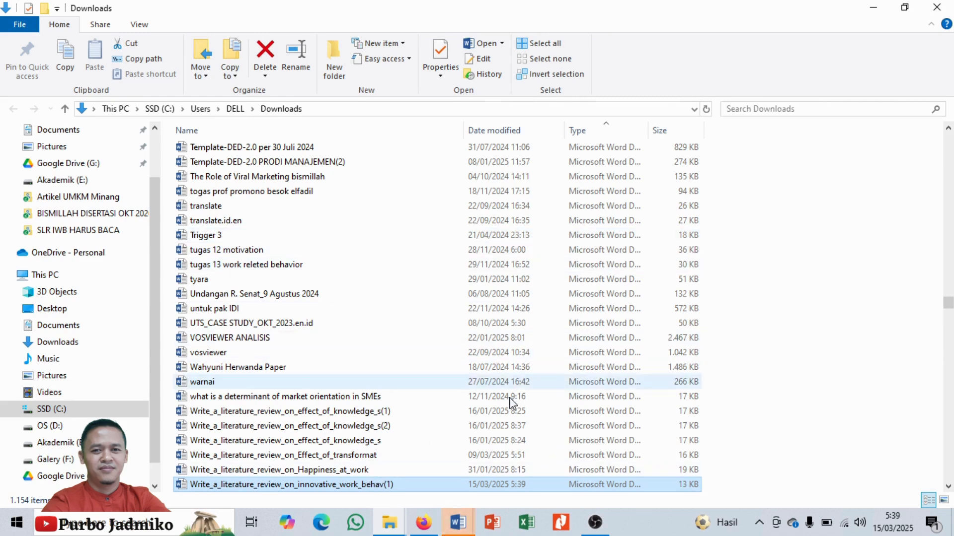
mouse_move(458, 523)
click(579, 460)
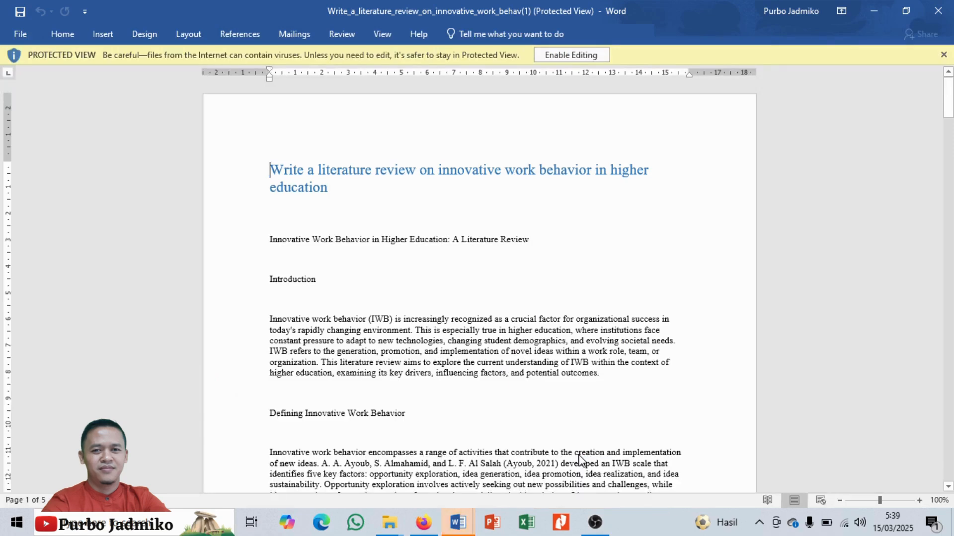
click(605, 57)
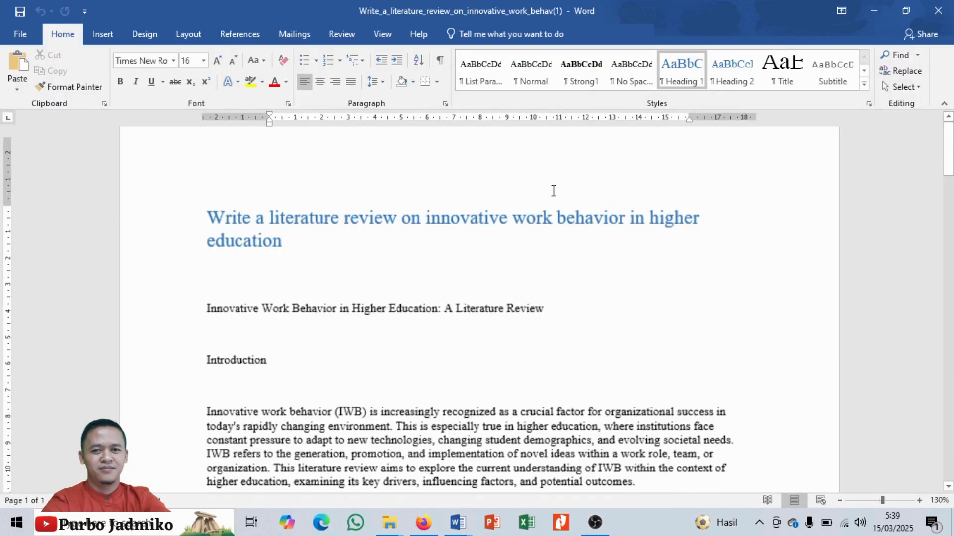
- Read through the Word literature review from its introduction to the Challenges and Limitations section
scroll(553, 190, down, 10)
scroll(546, 208, up, 5)
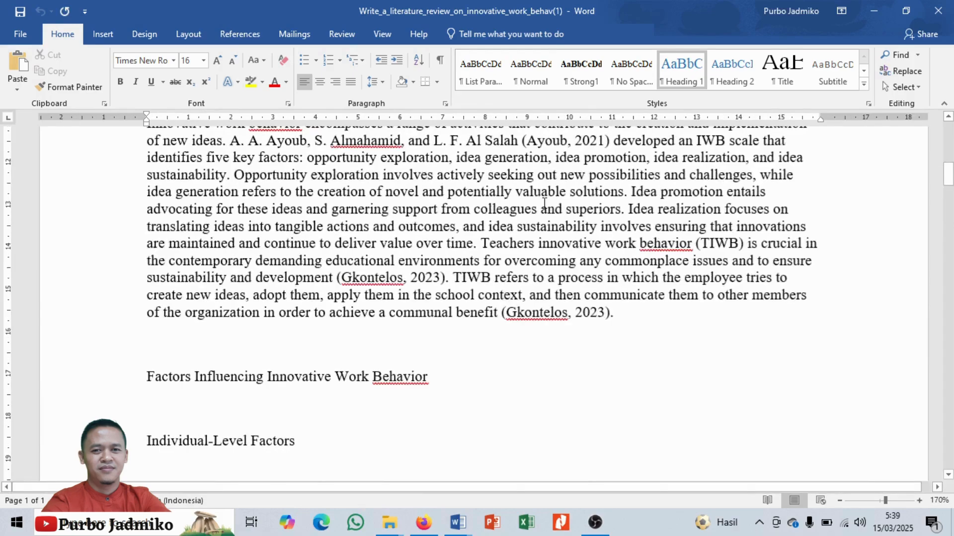
scroll(547, 208, down, 20)
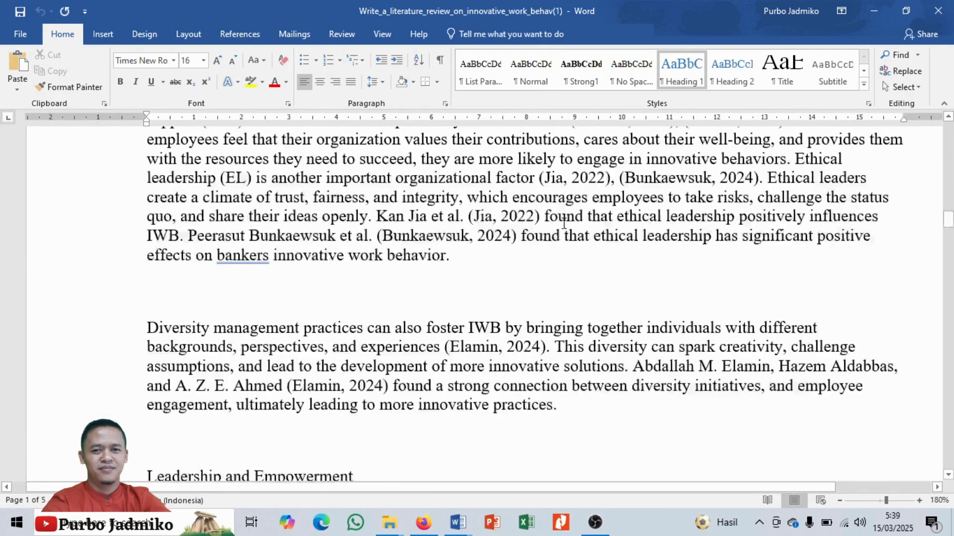
scroll(547, 275, down, 15)
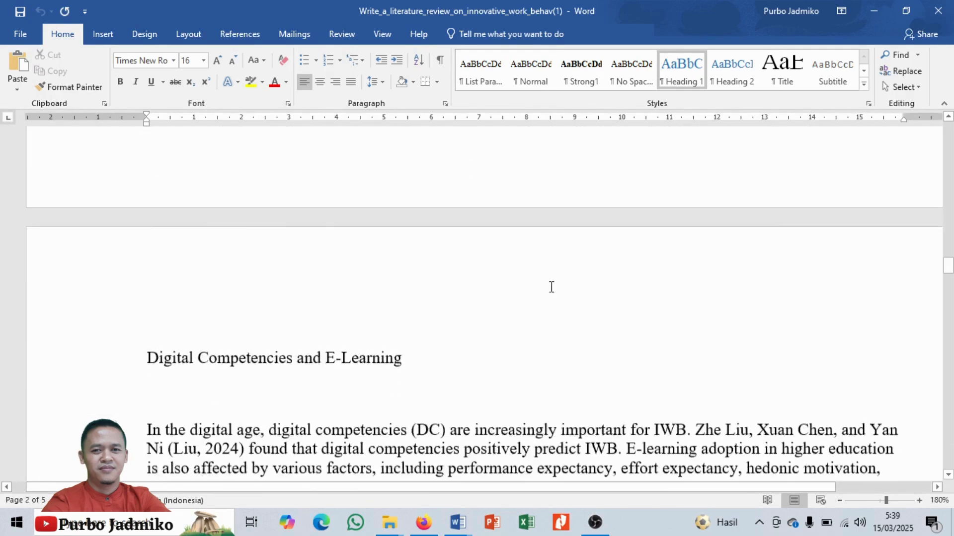
scroll(553, 286, down, 9)
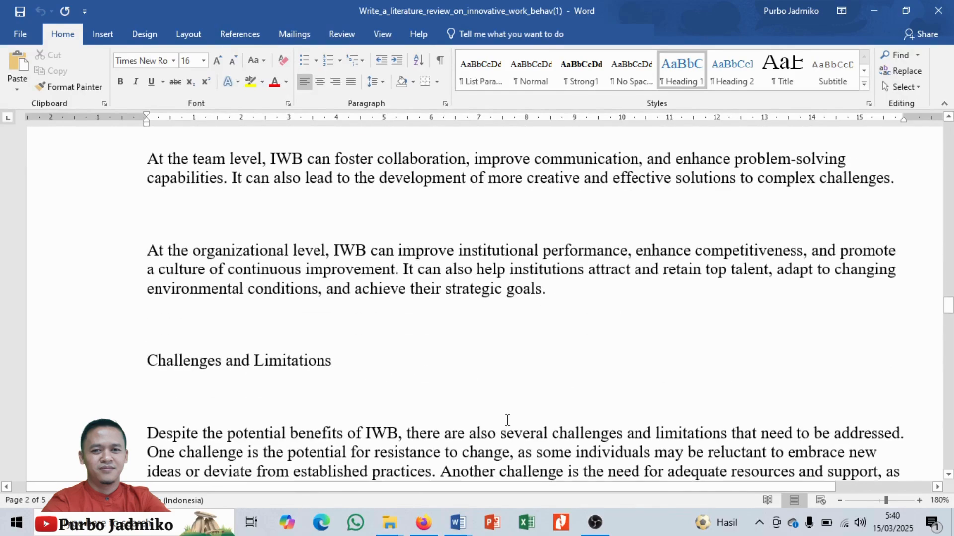
- Switch back to Firefox and review the DeepSeek outline, the scite answer, the running AnswerThis search and the YouTube channel's video page
click(433, 525)
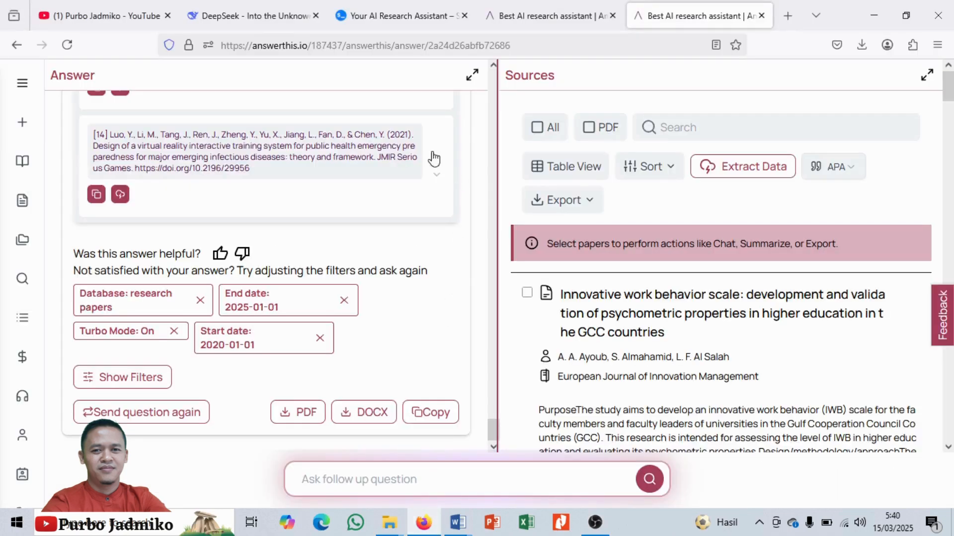
click(293, 7)
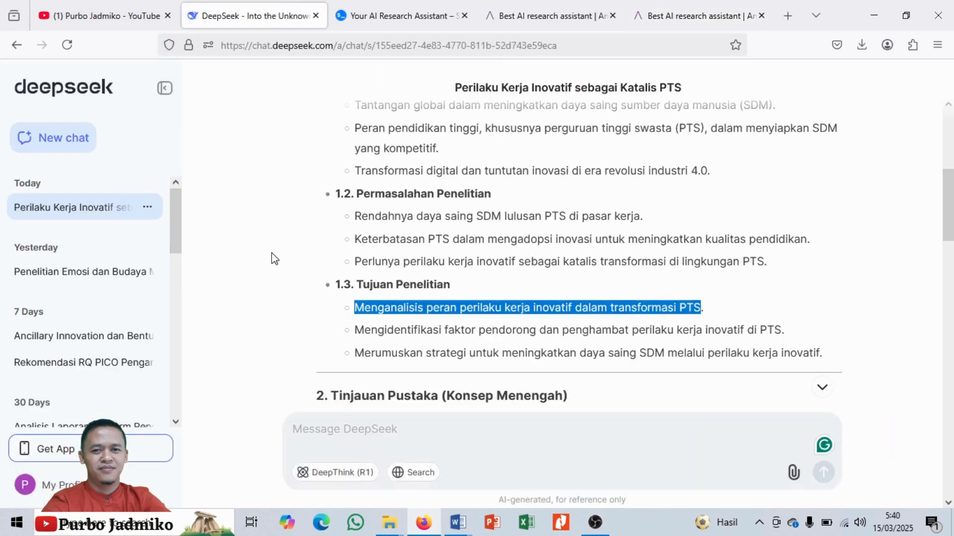
click(433, 7)
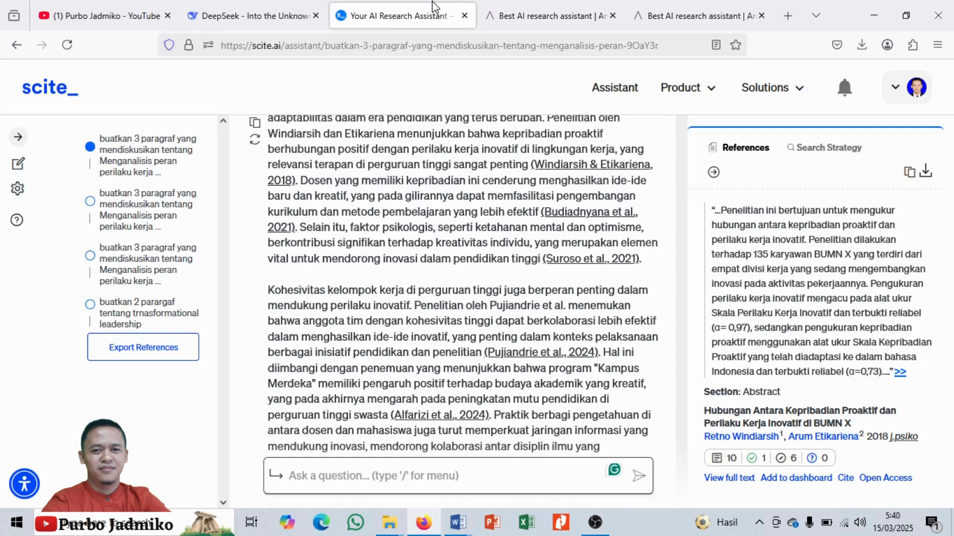
click(533, 13)
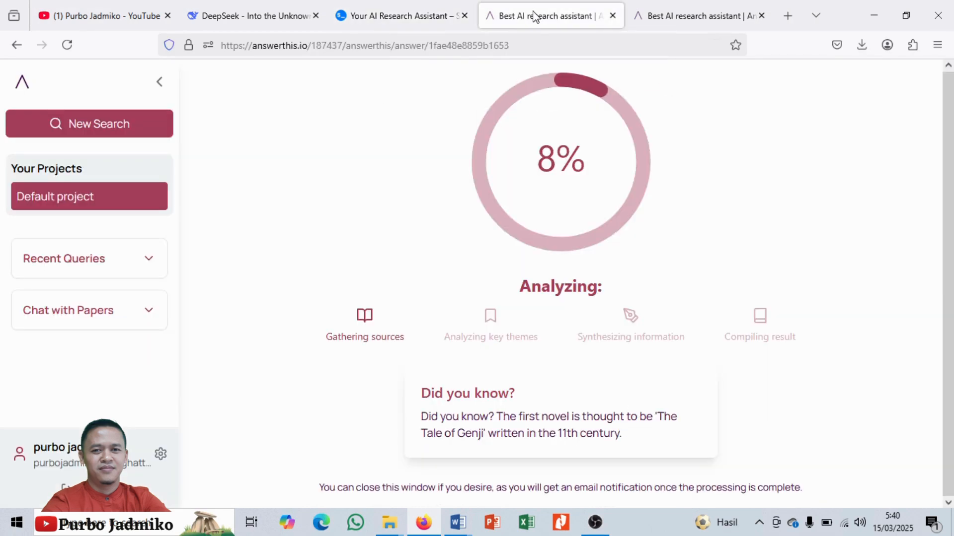
click(138, 10)
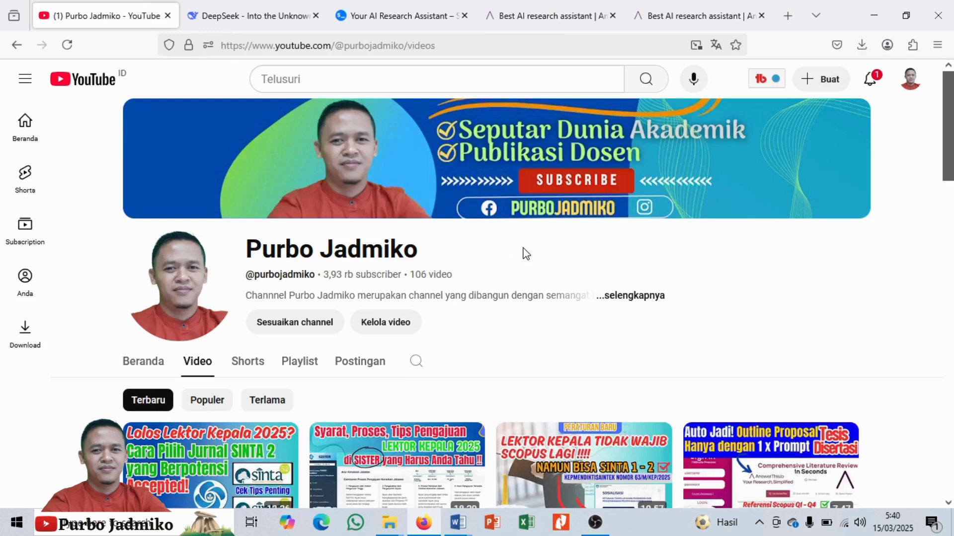